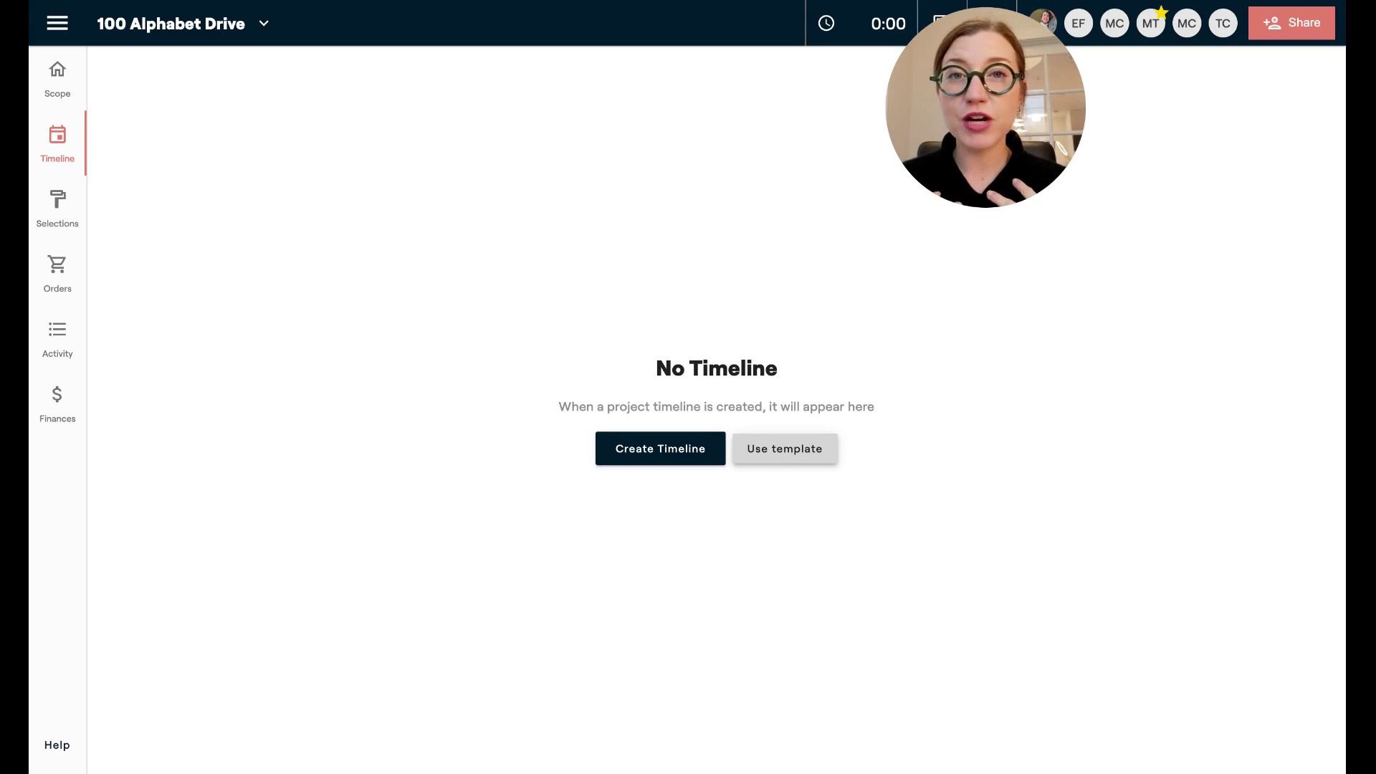
pyautogui.click(656, 461)
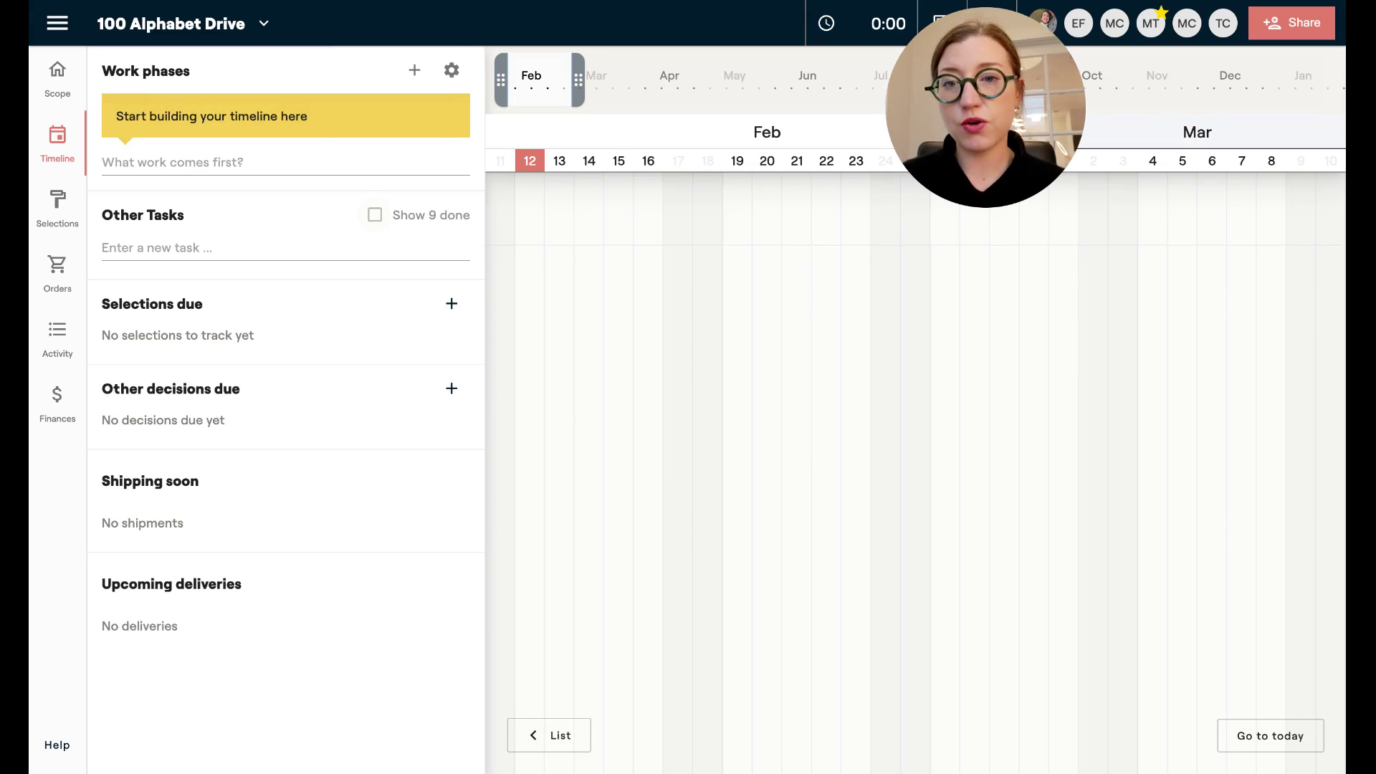
pyautogui.click(238, 159)
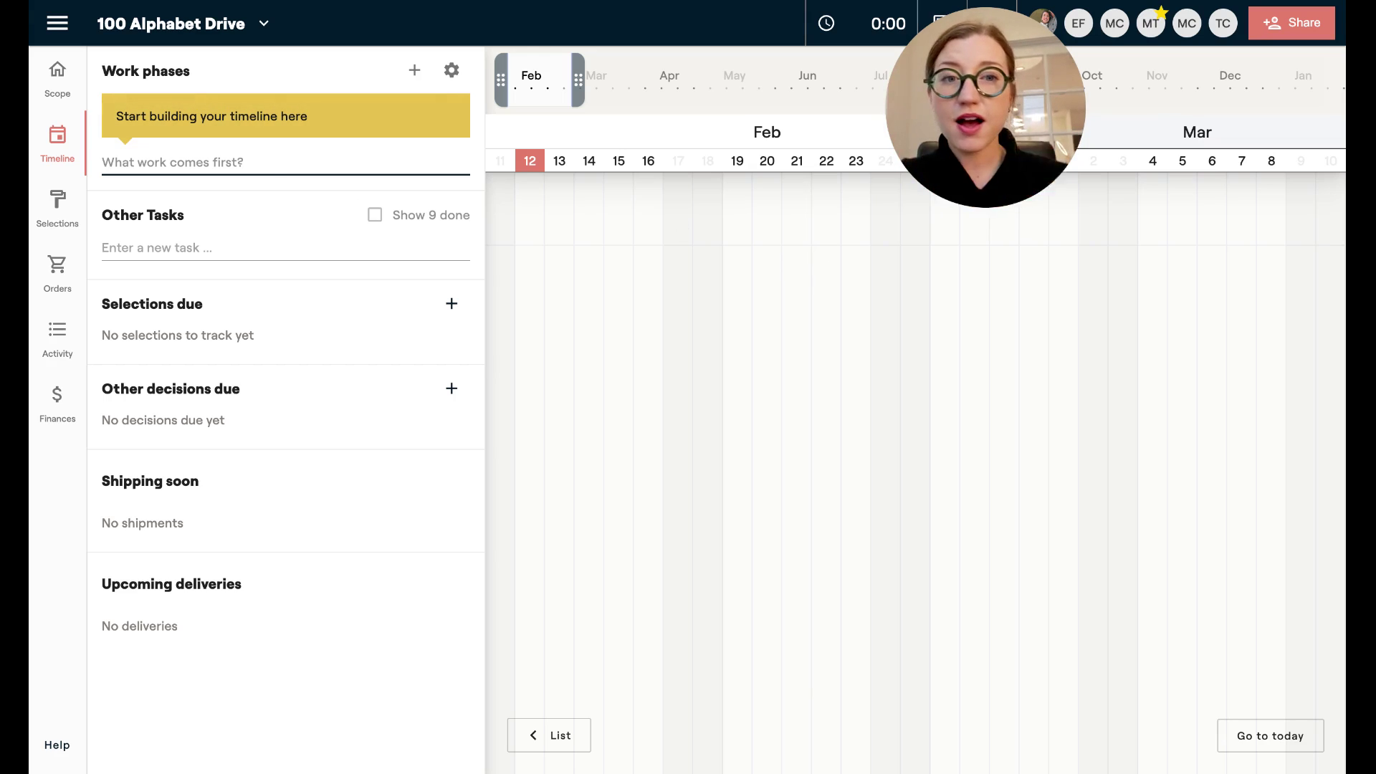
pyautogui.moveTo(552, 81); pyautogui.dragTo(558, 80)
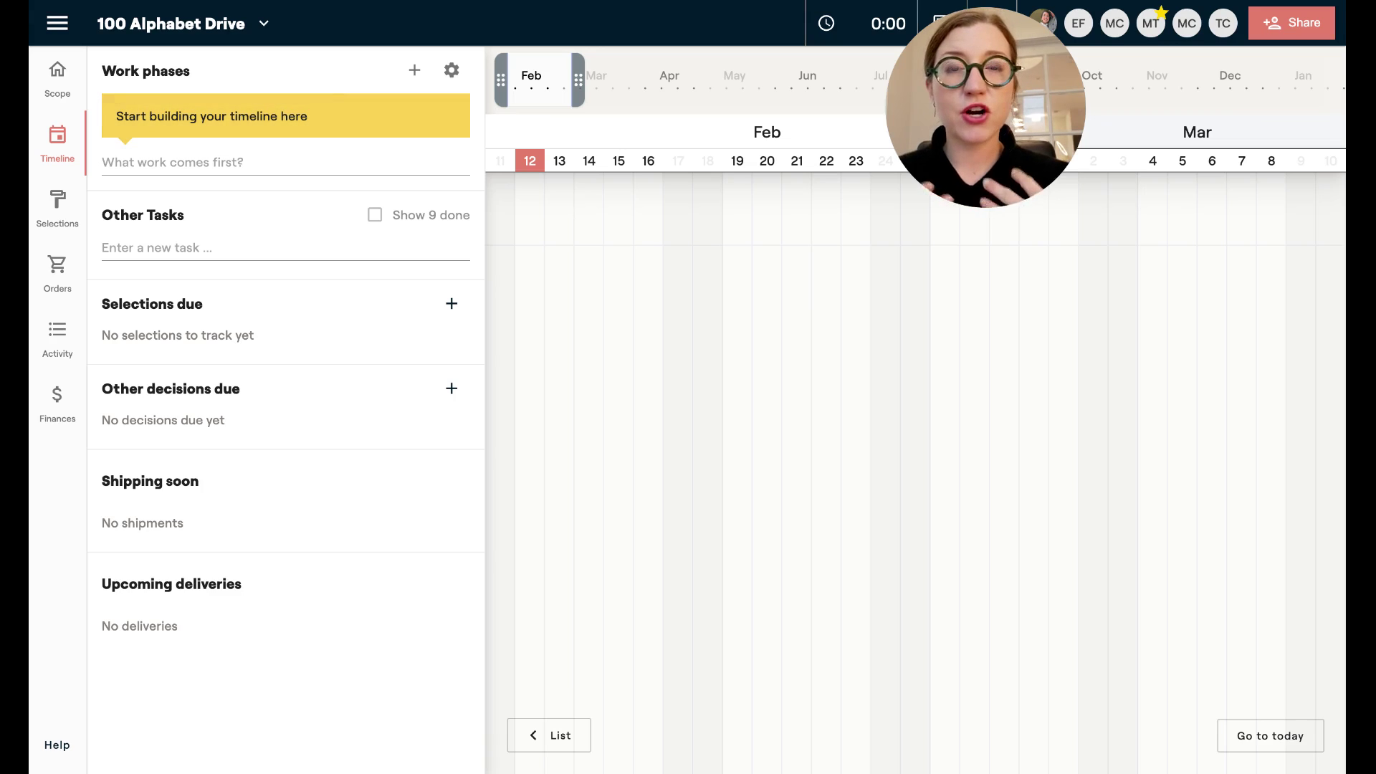
pyautogui.click(203, 155)
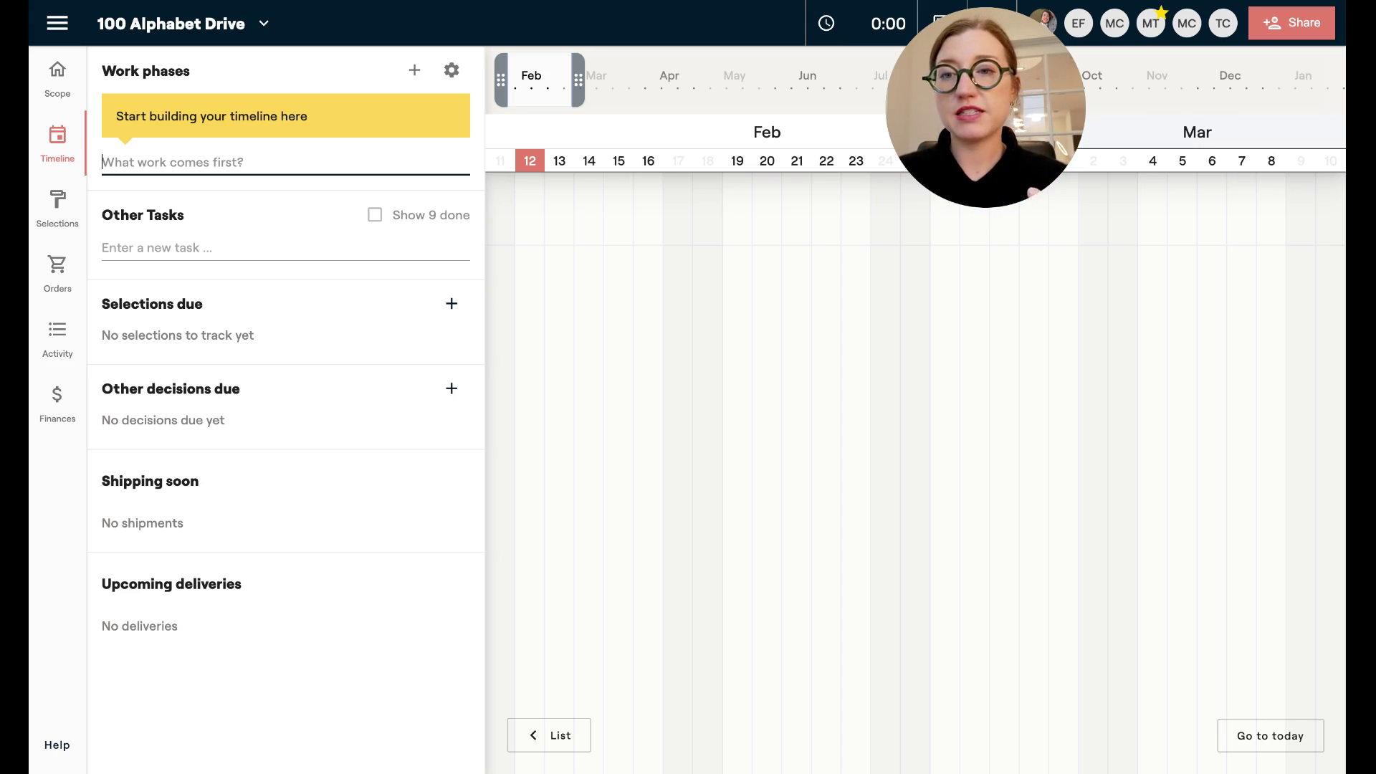
# Add 'Client Onboarding' as the first work phase on the timeline.
pyautogui.write('Cli')
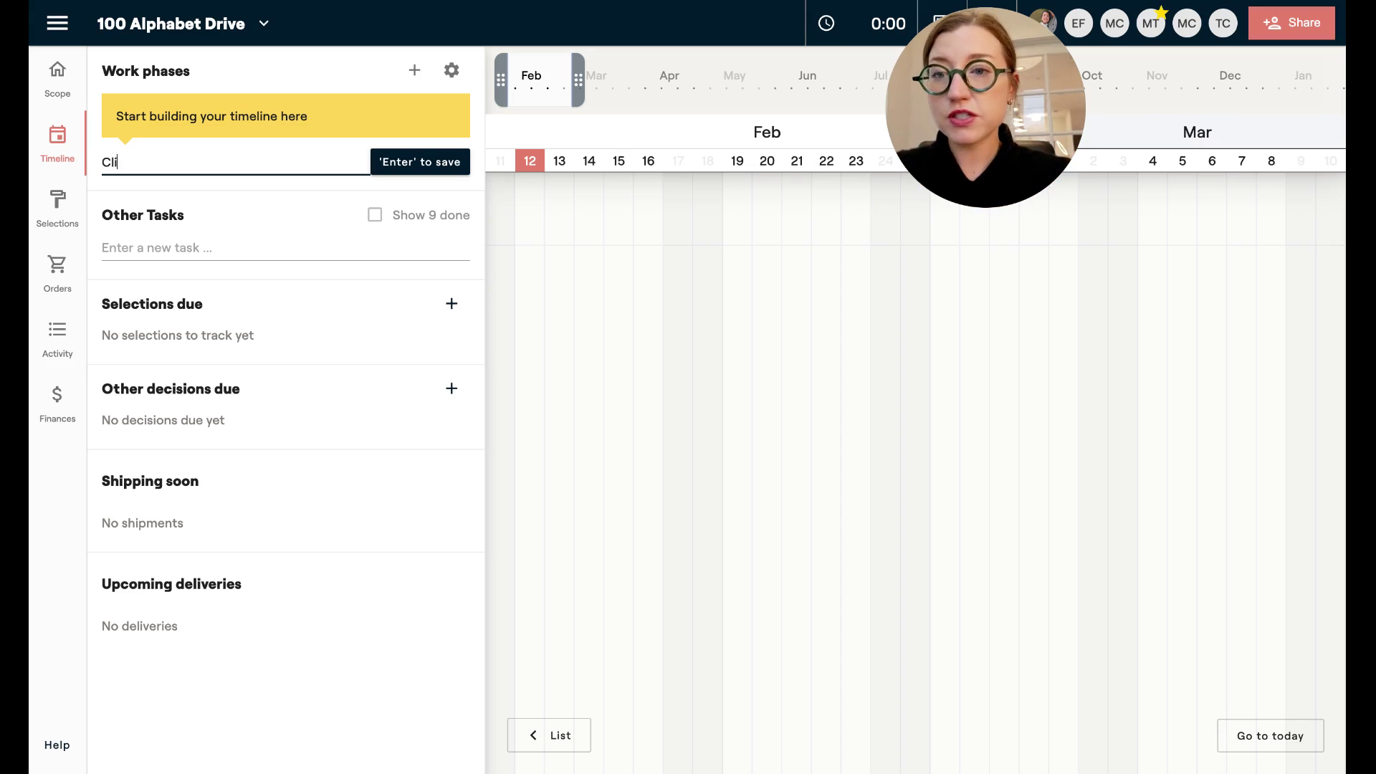
pyautogui.write('ent Onboarding')
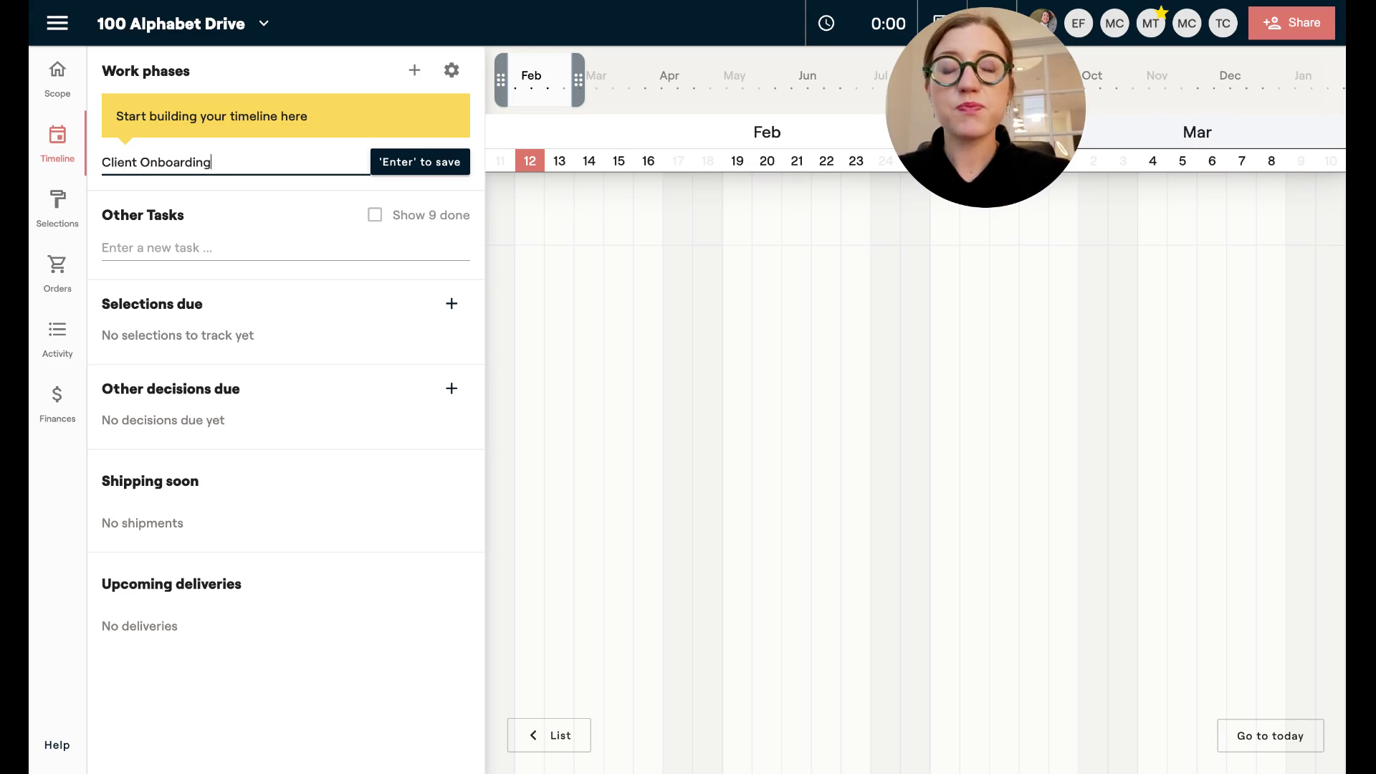
pyautogui.press('Return')
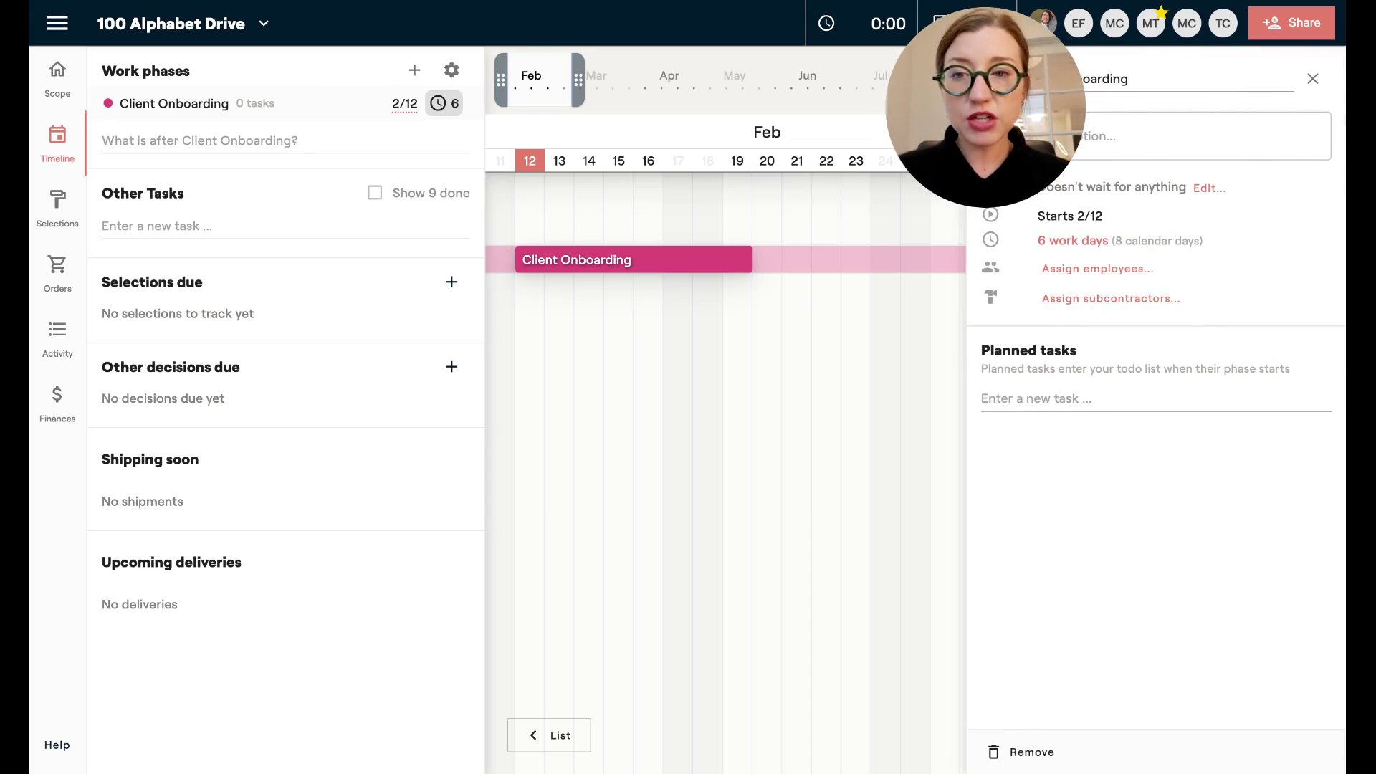
# Set the Client Onboarding phase colour to green.
pyautogui.moveTo(1007, 75); pyautogui.dragTo(835, 76)
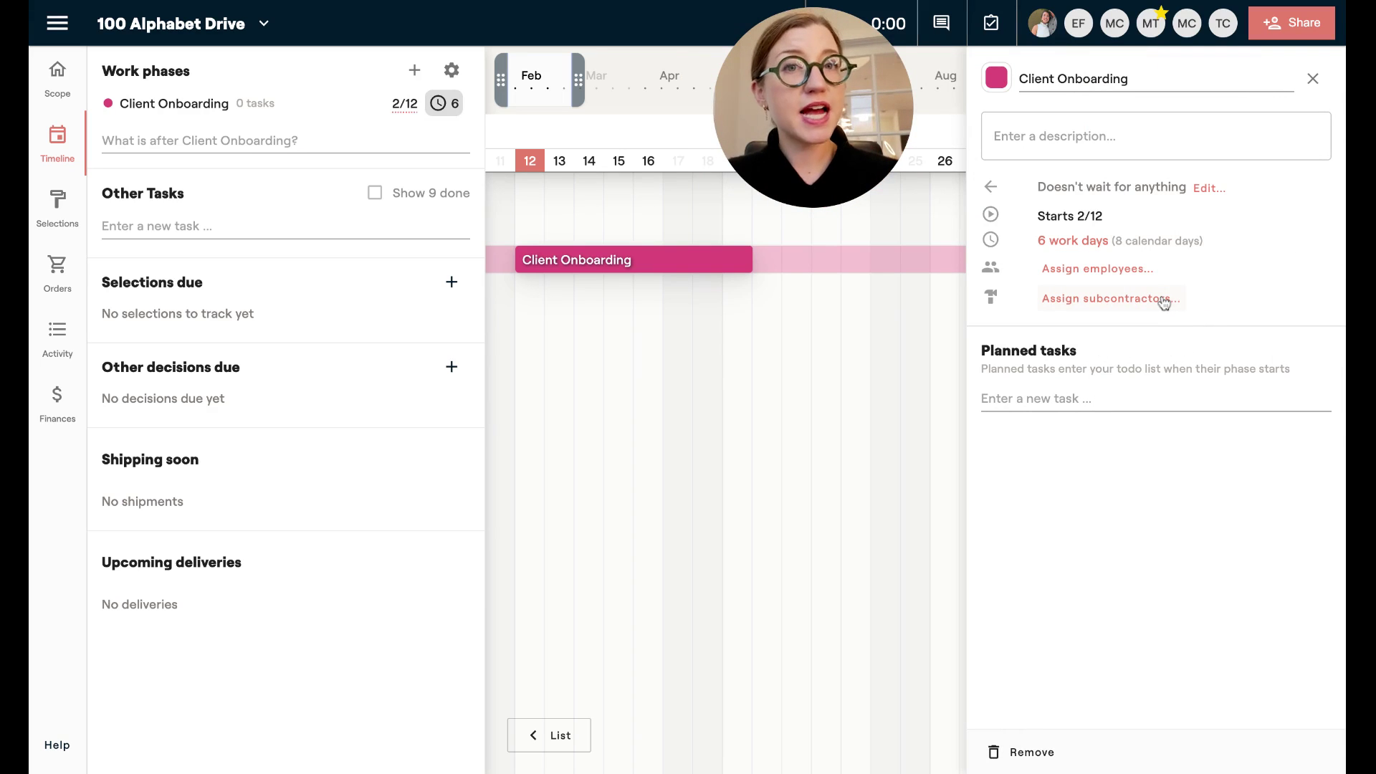
pyautogui.click(997, 77)
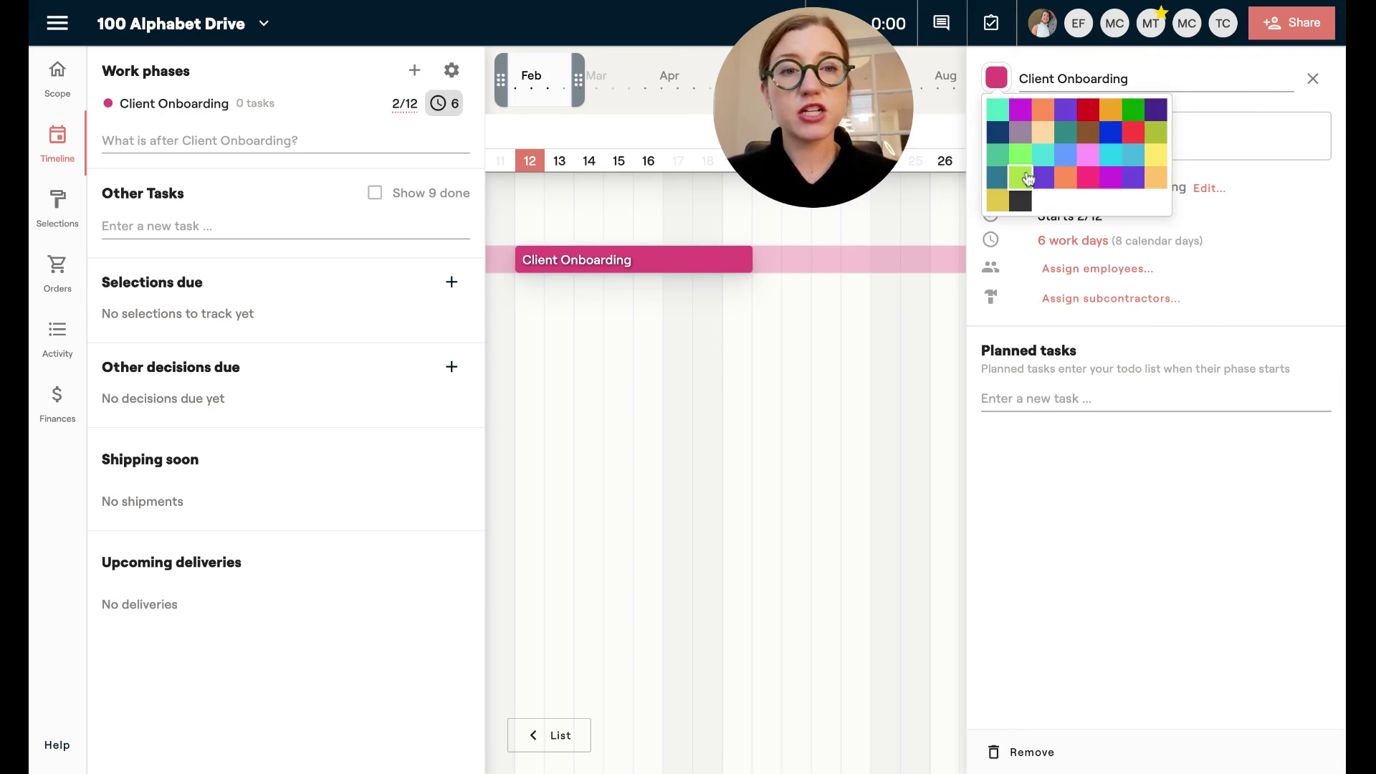
pyautogui.click(1026, 178)
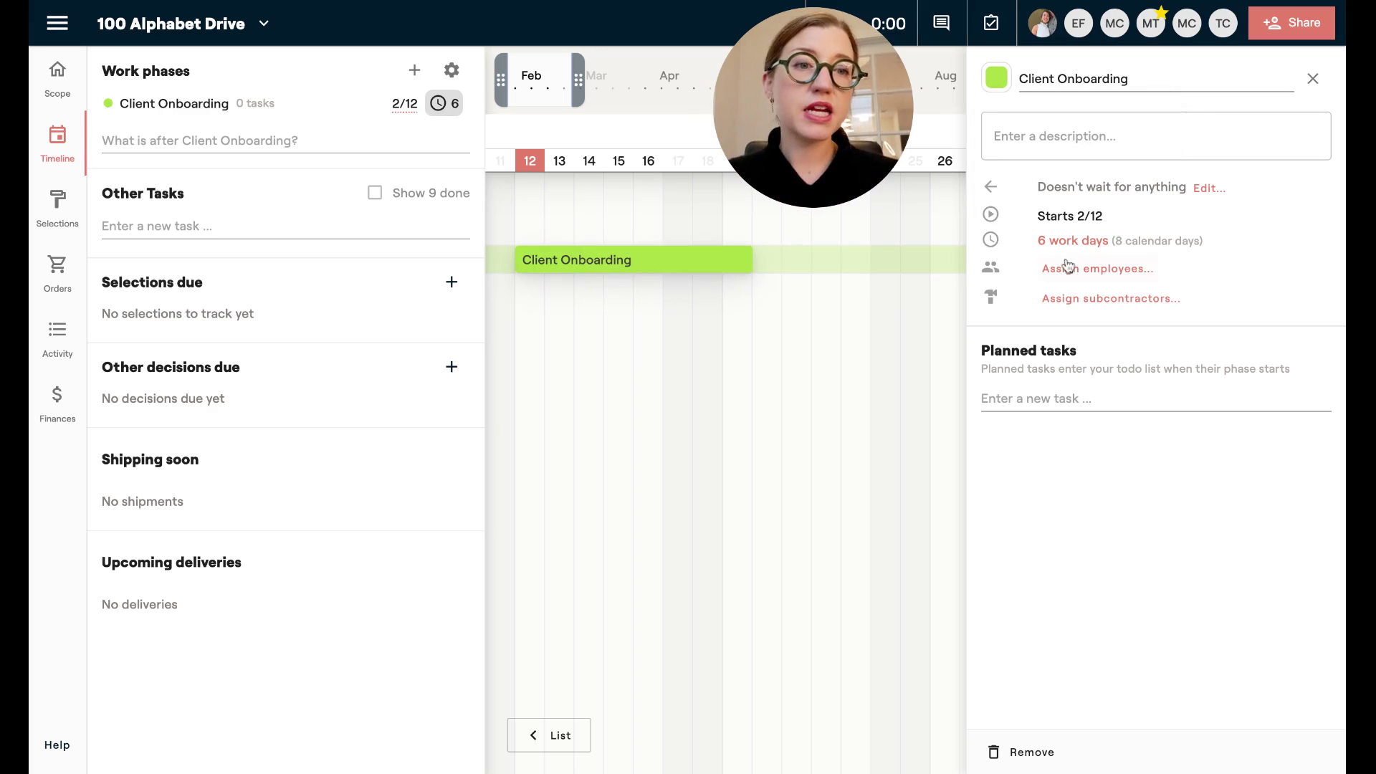
# Describe the phase as 'This is when we onboard and prepare our client for the project start'.
pyautogui.click(1035, 146)
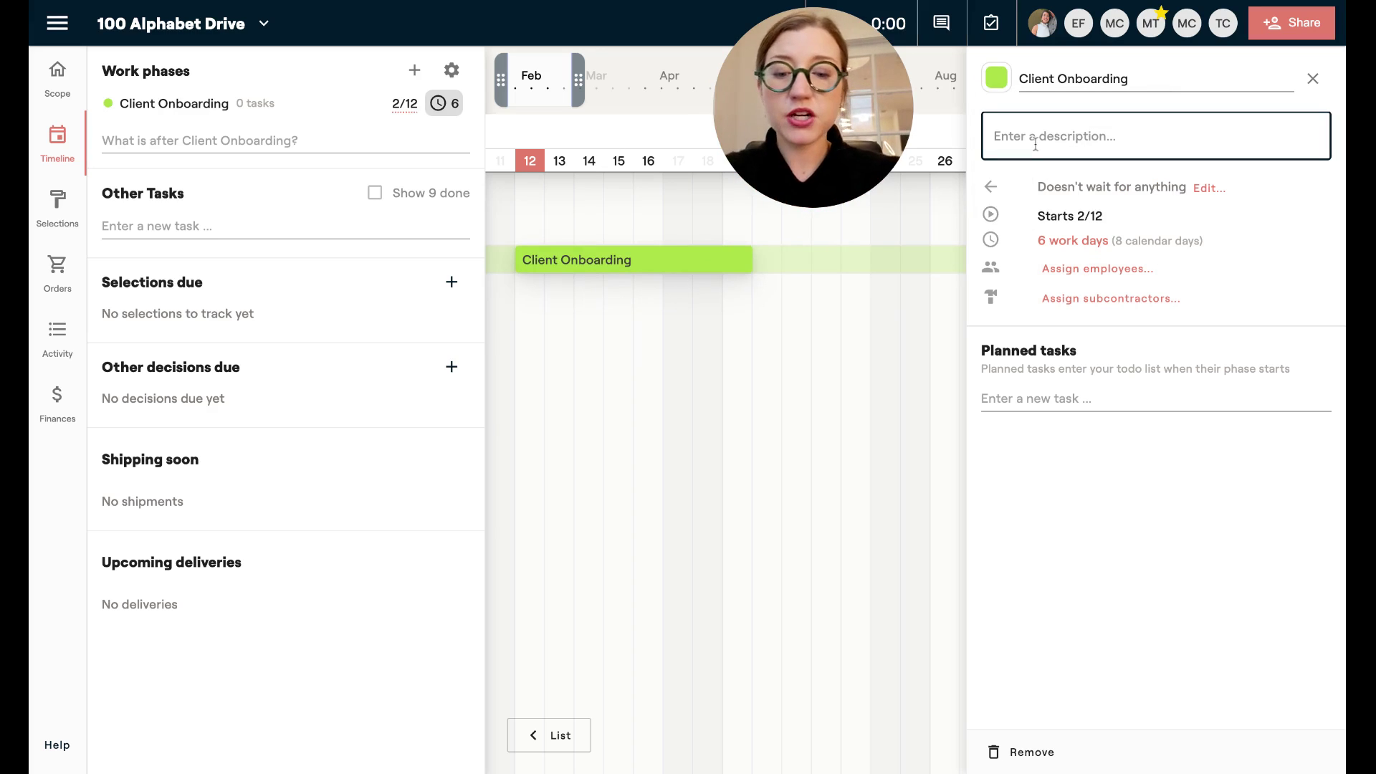
pyautogui.write('This is when we ')
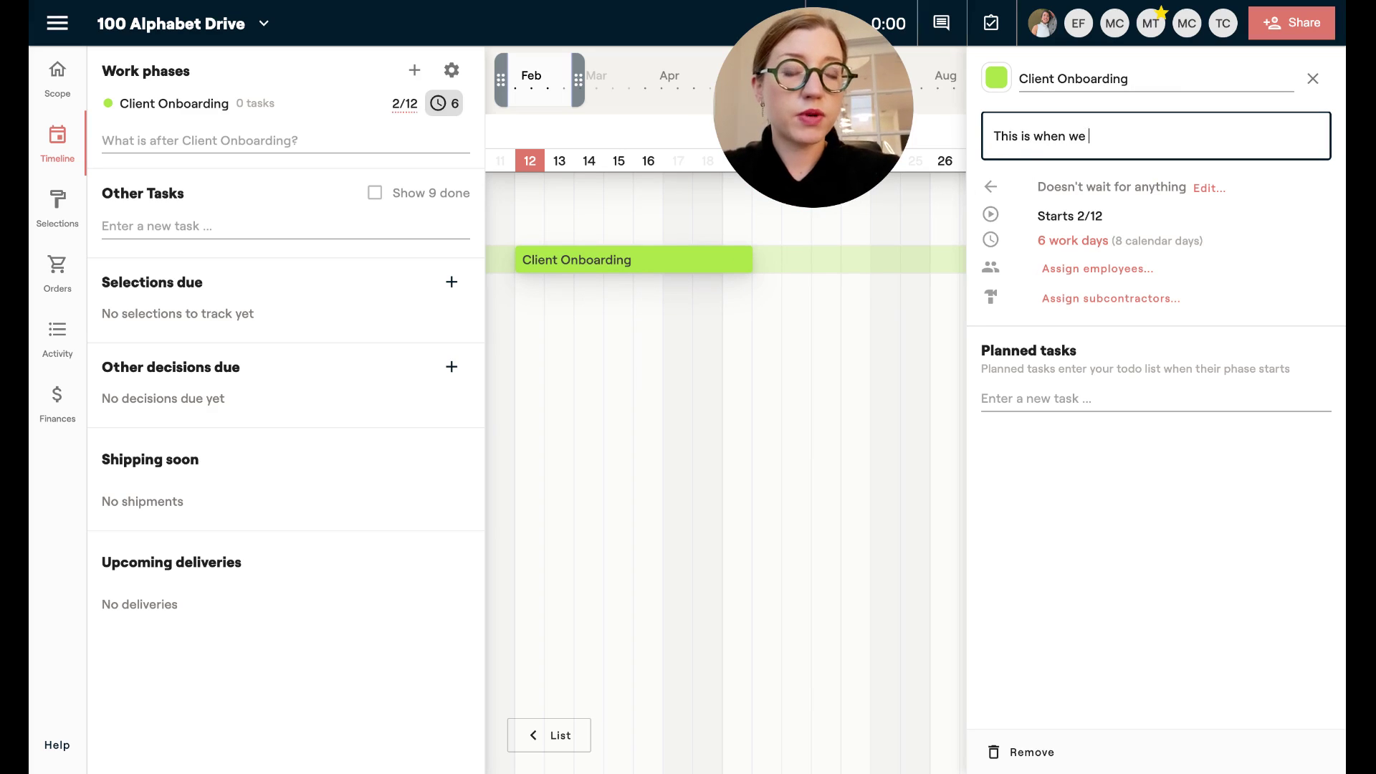
pyautogui.write('onboard an')
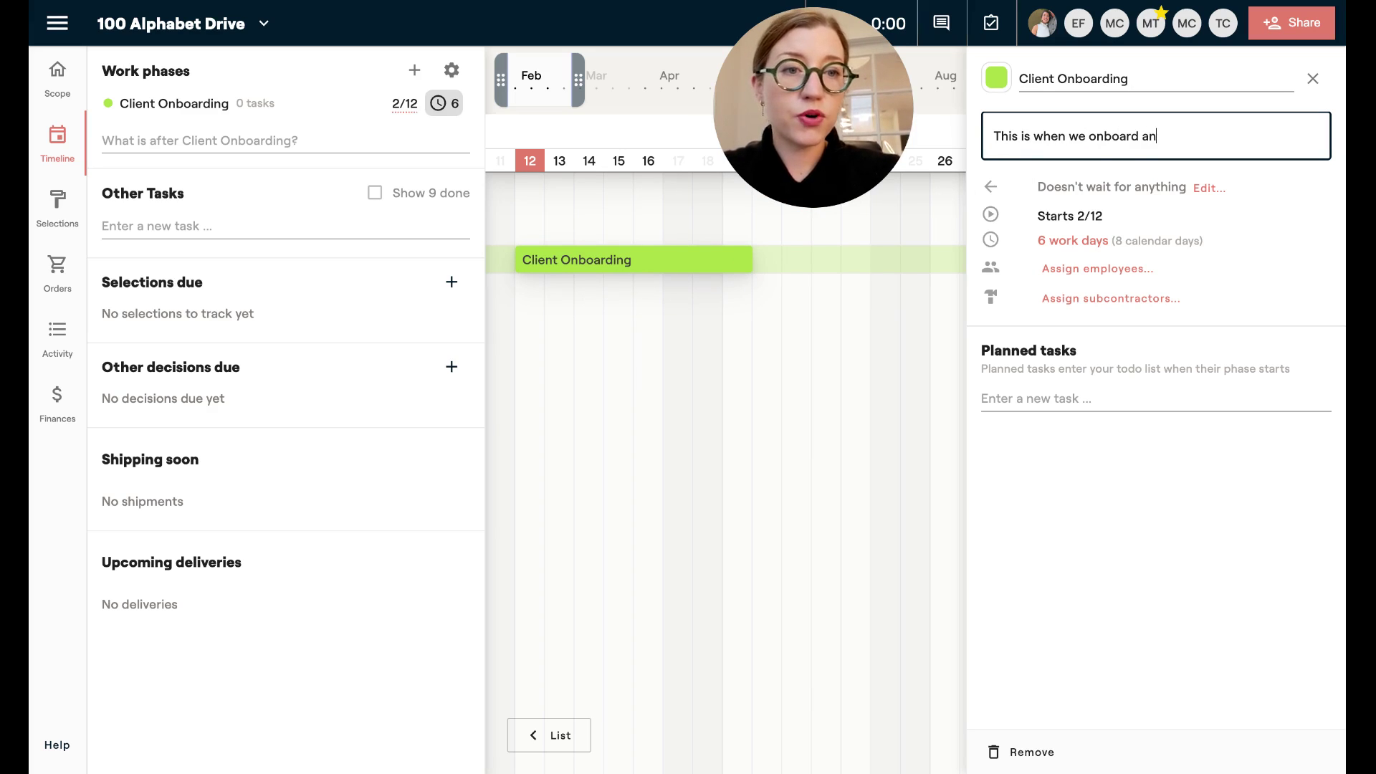
pyautogui.write('d prepare out clien')
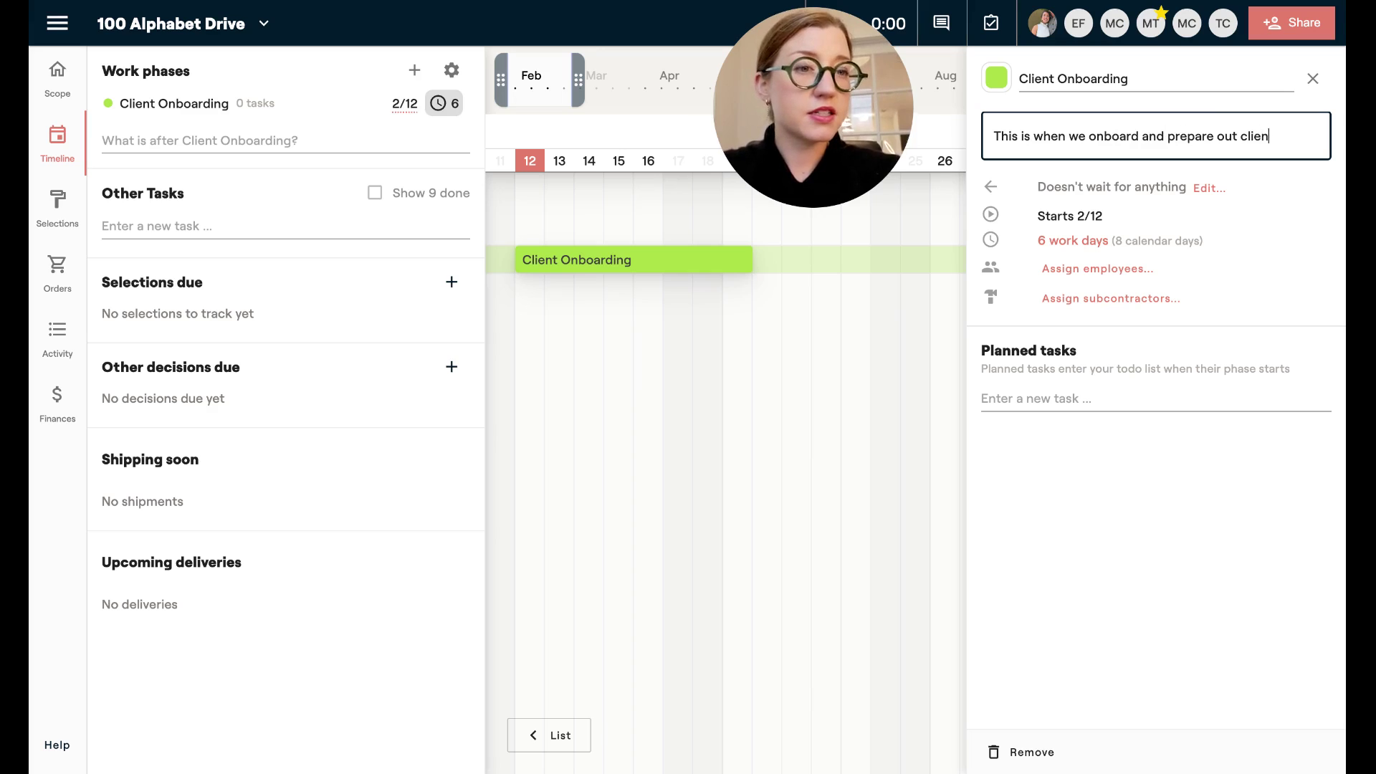
pyautogui.press('BackSpace')
pyautogui.press('BackSpace')
pyautogui.press('BackSpace')
pyautogui.press('BackSpace')
pyautogui.press('BackSpace')
pyautogui.press('BackSpace')
pyautogui.press('BackSpace')
pyautogui.write('r client for')
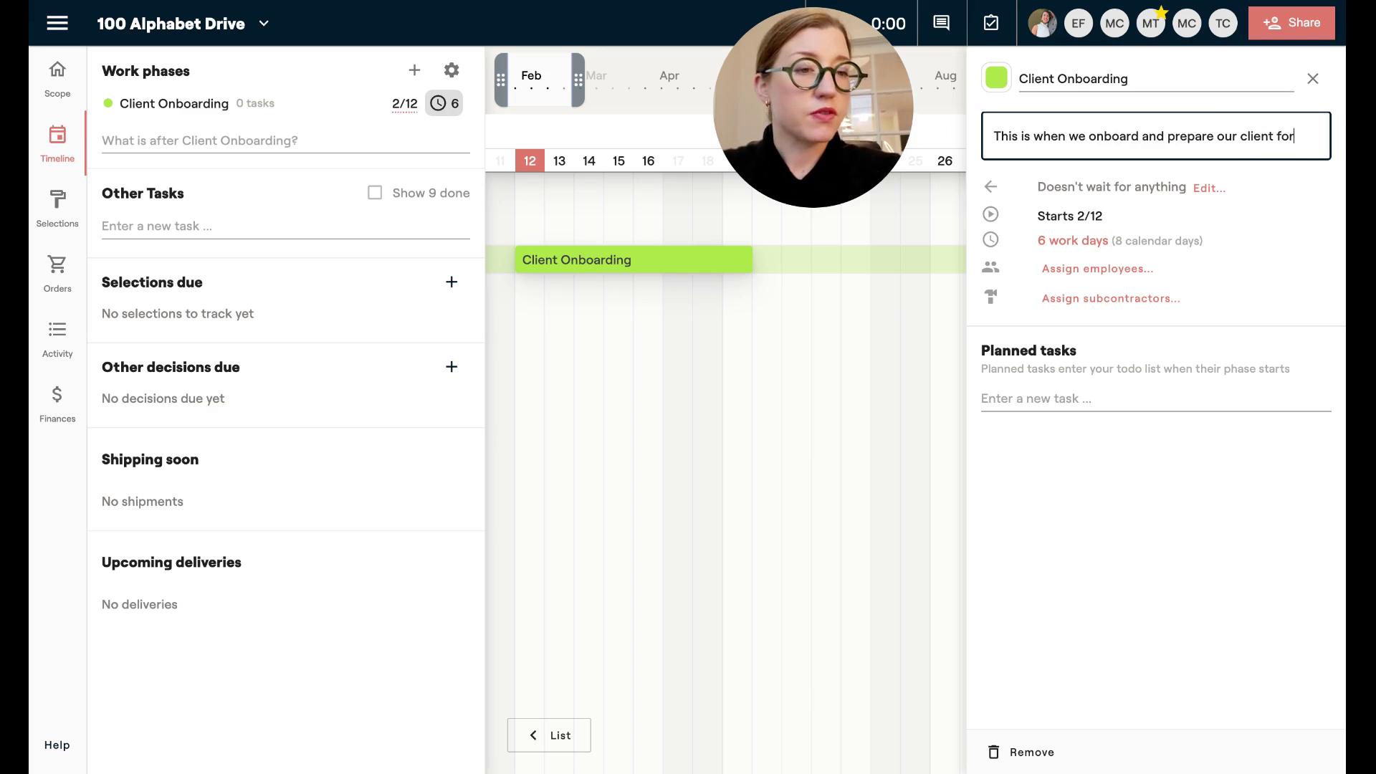
pyautogui.write(' the project start')
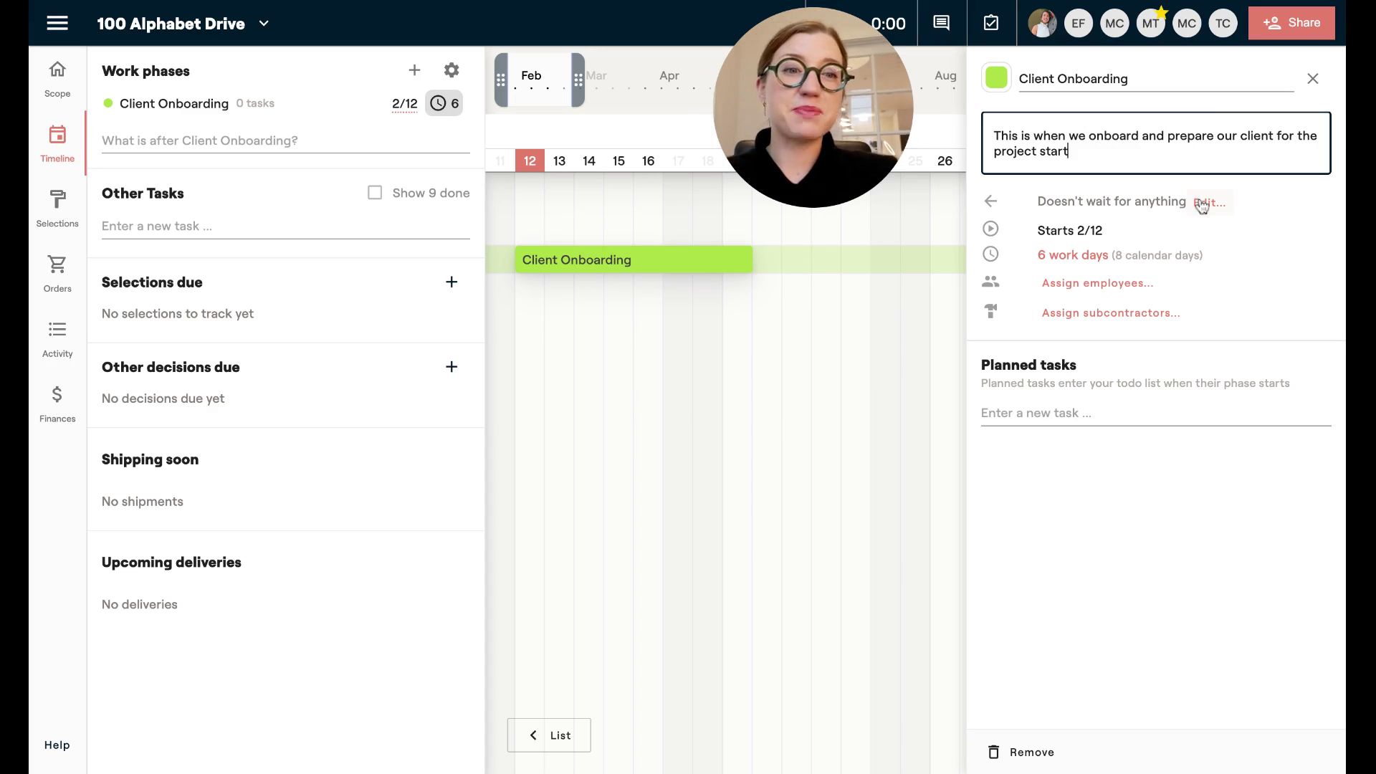
# Lengthen Client Onboarding to 7 work days (9 calendar days).
pyautogui.click(1079, 256)
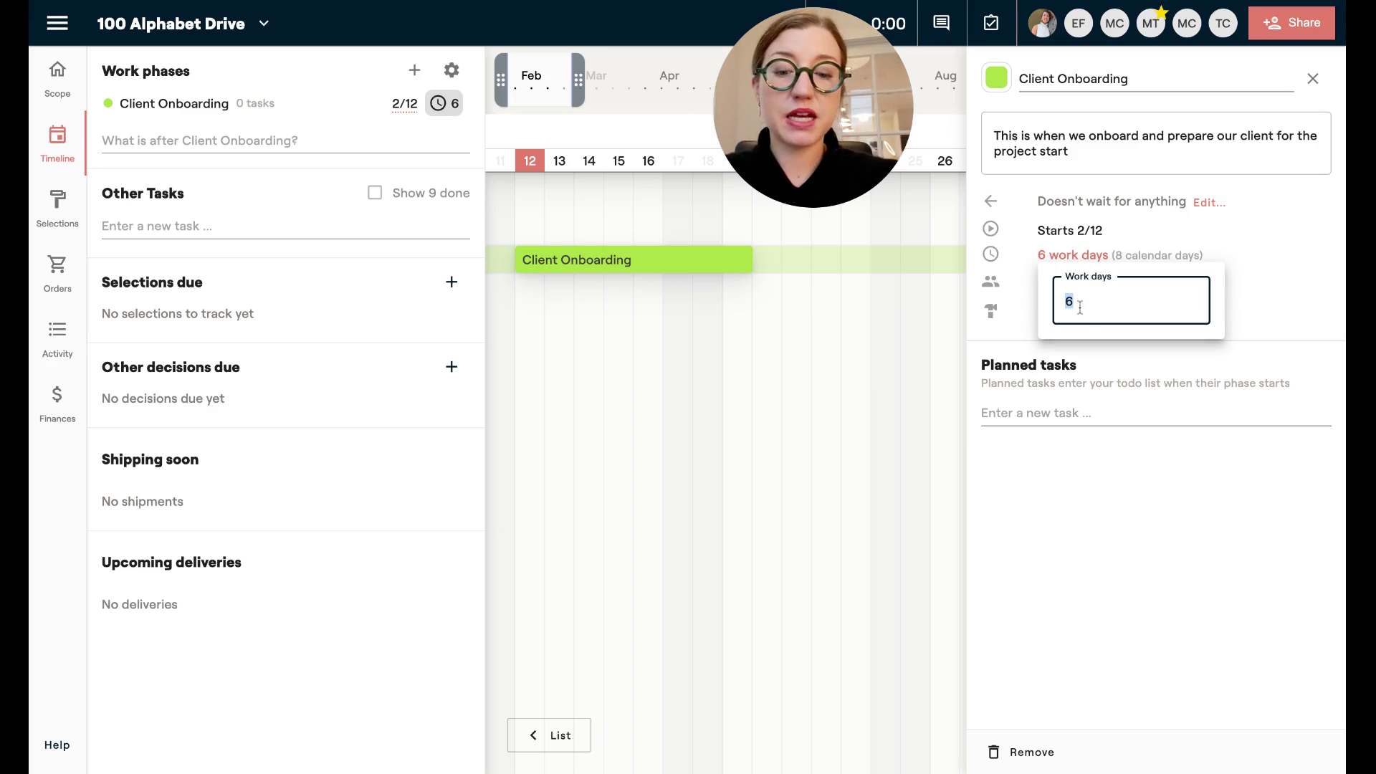
pyautogui.write('4')
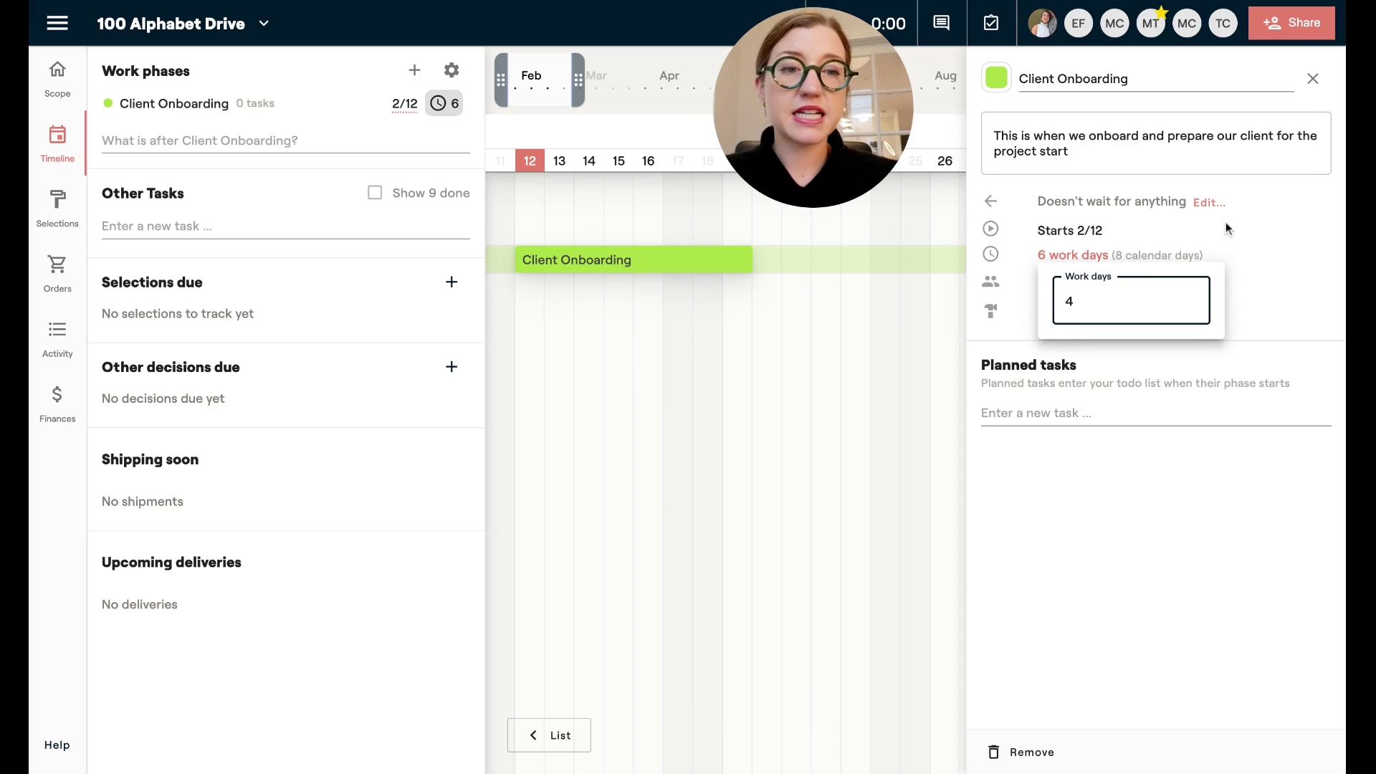
pyautogui.click(1226, 222)
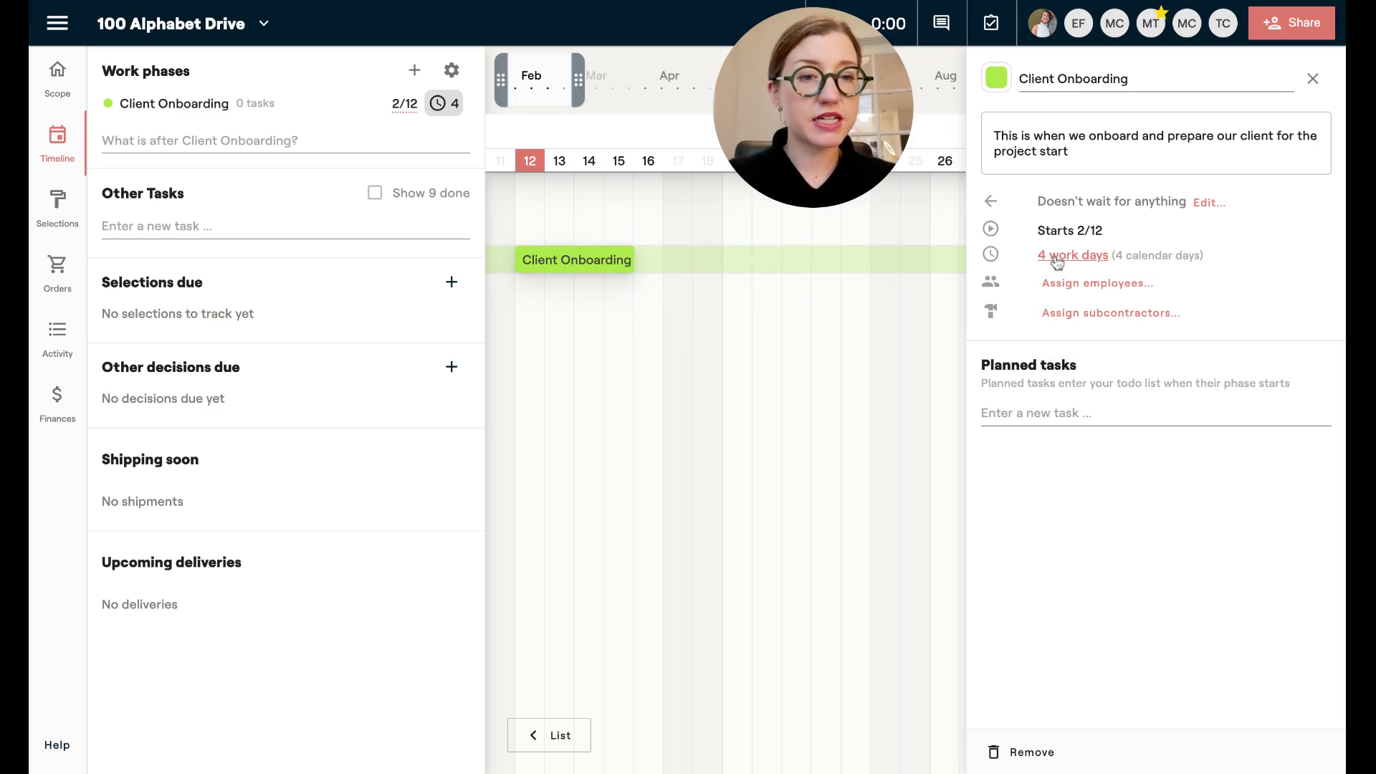
pyautogui.moveTo(634, 260); pyautogui.dragTo(782, 259)
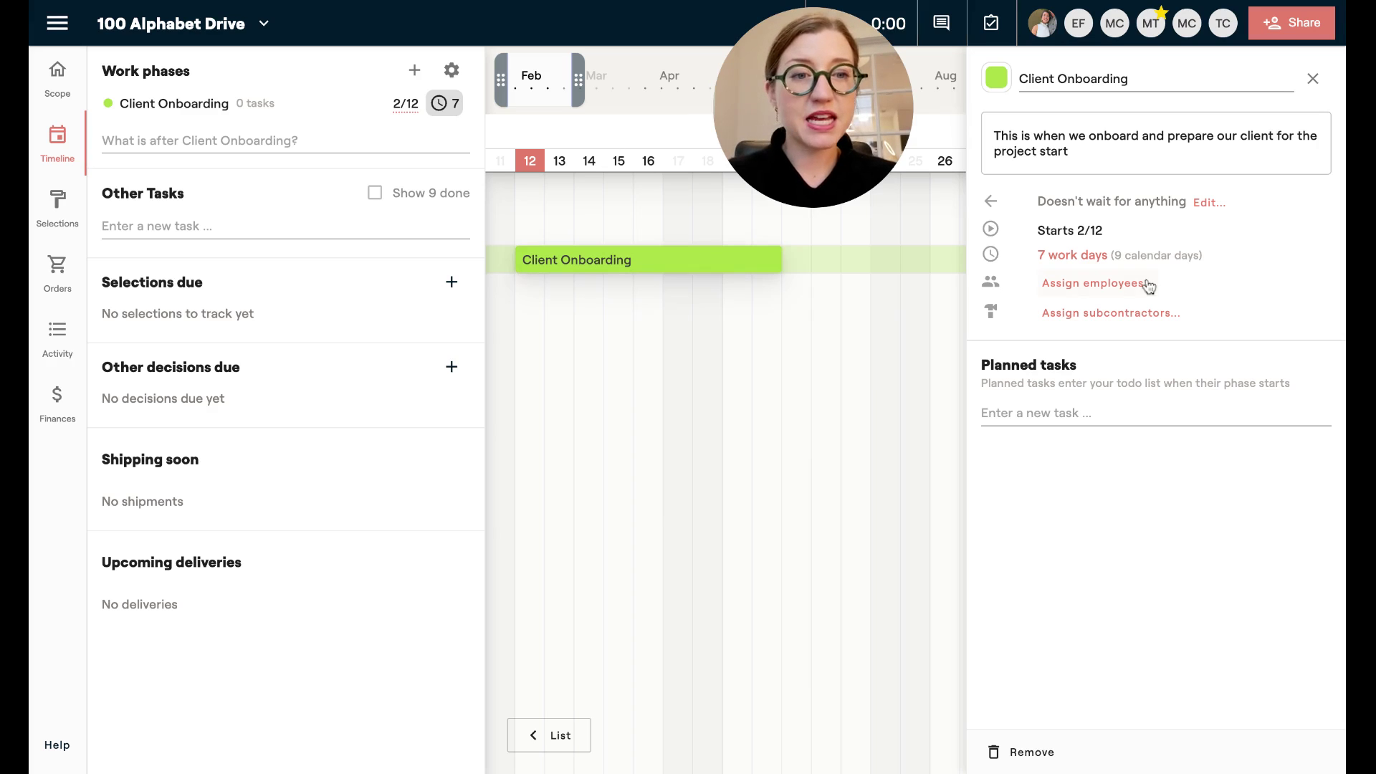
pyautogui.click(1074, 290)
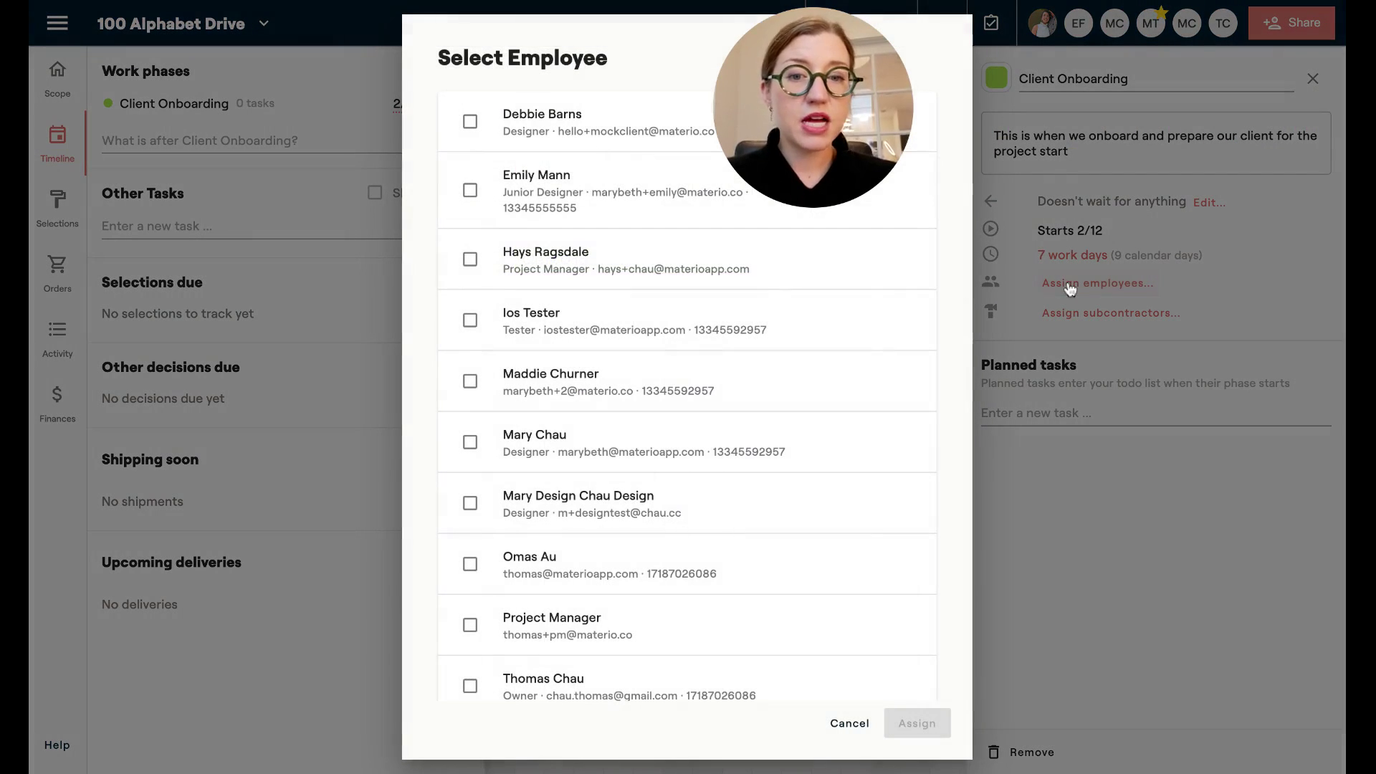
pyautogui.click(850, 724)
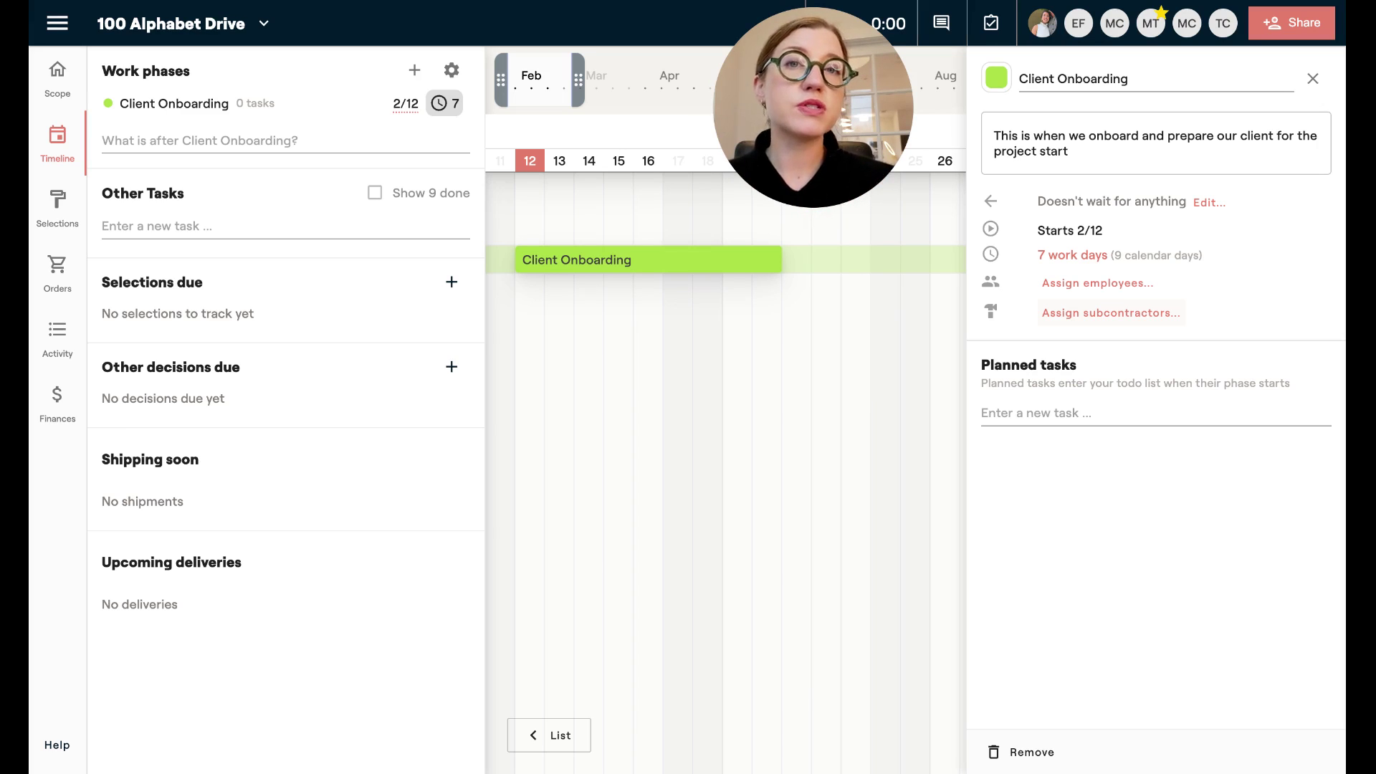
pyautogui.click(1058, 410)
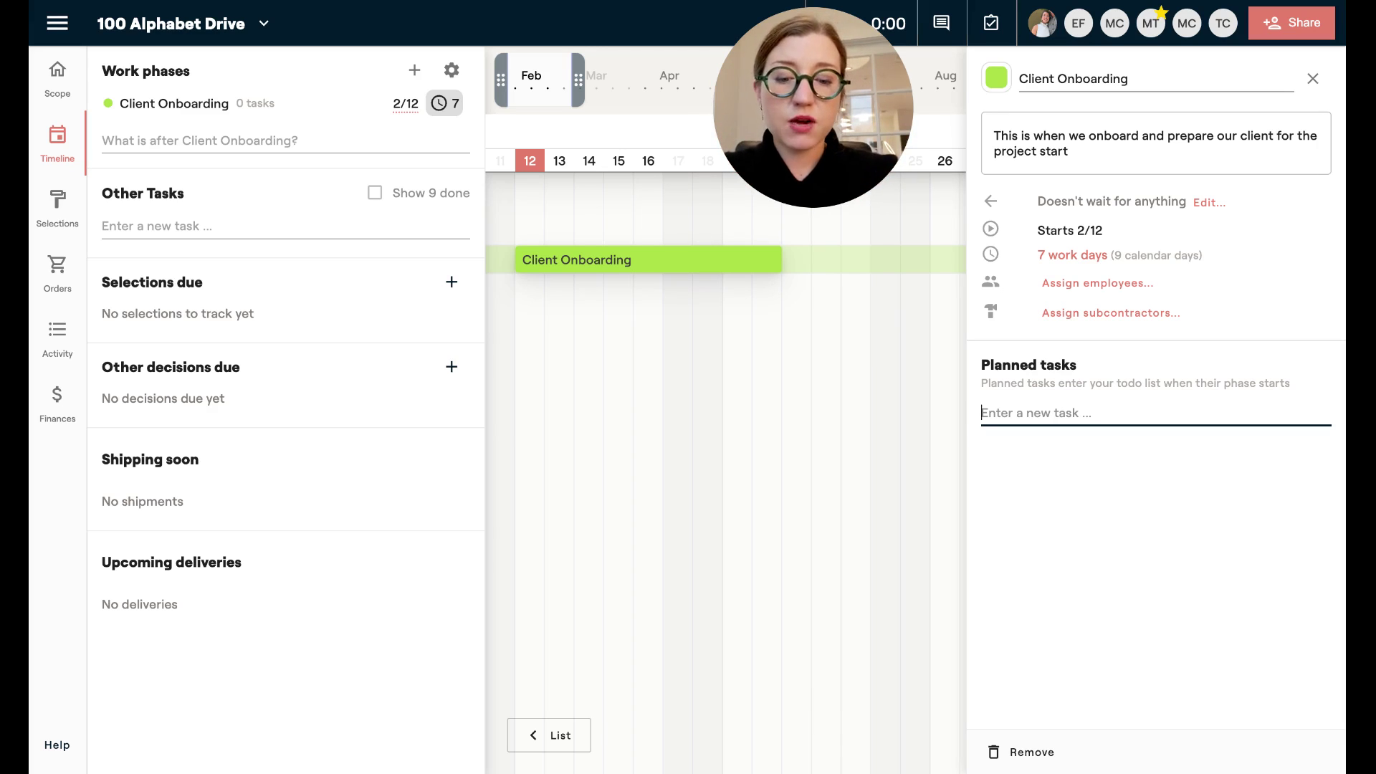
# Add planned tasks 'Client intake form' and 'Send contract' to Client Onboarding.
pyautogui.write('Client intake form')
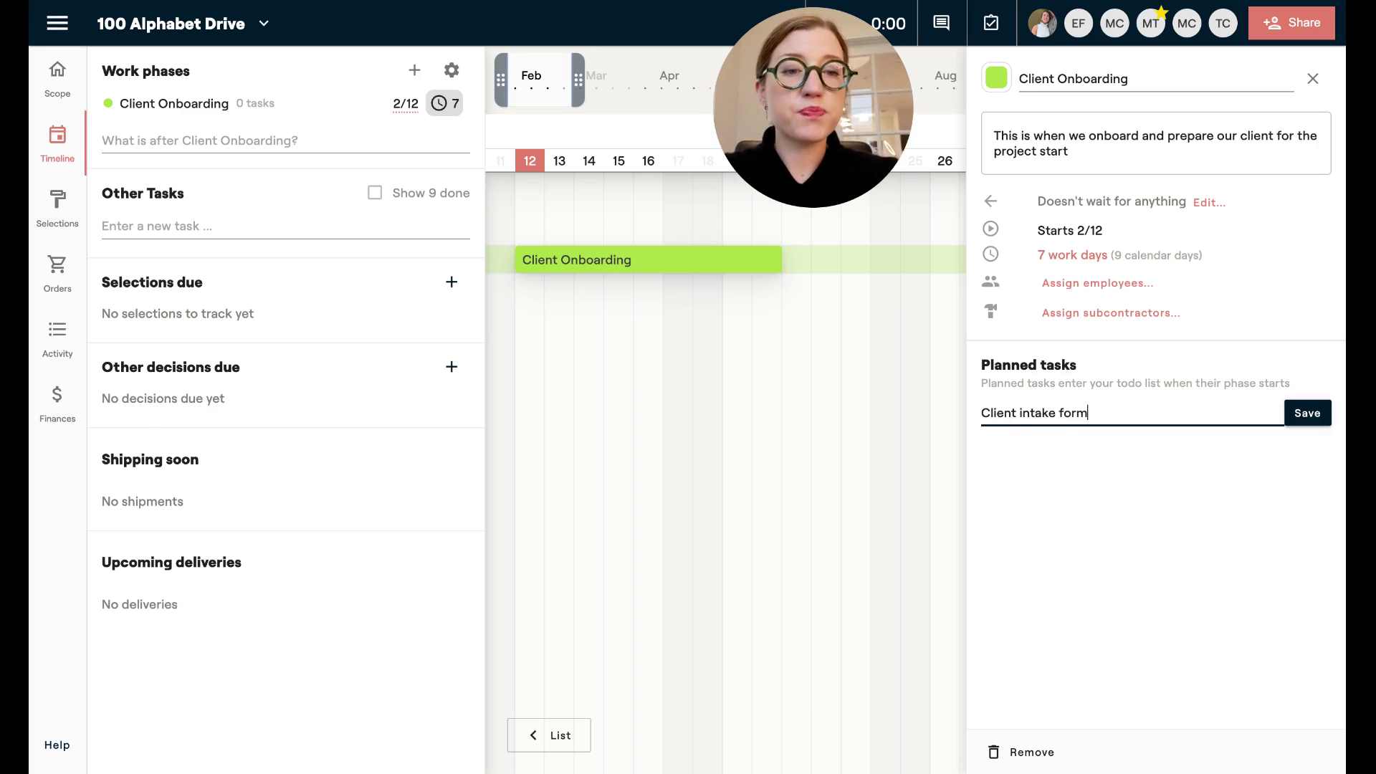
pyautogui.press('Return')
pyautogui.write('Collect')
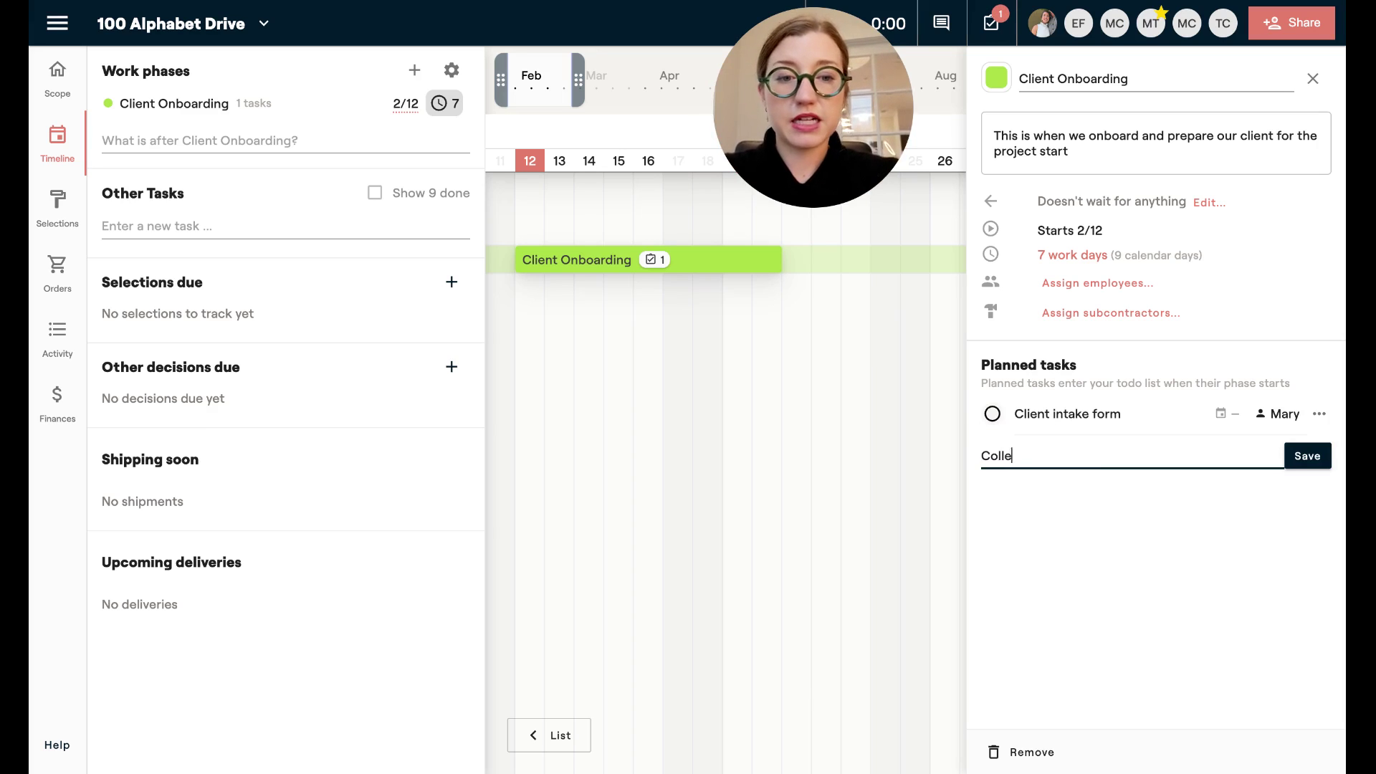
pyautogui.press('BackSpace')
pyautogui.press('BackSpace')
pyautogui.press('BackSpace')
pyautogui.press('BackSpace')
pyautogui.press('BackSpace')
pyautogui.press('BackSpace')
pyautogui.write('en')
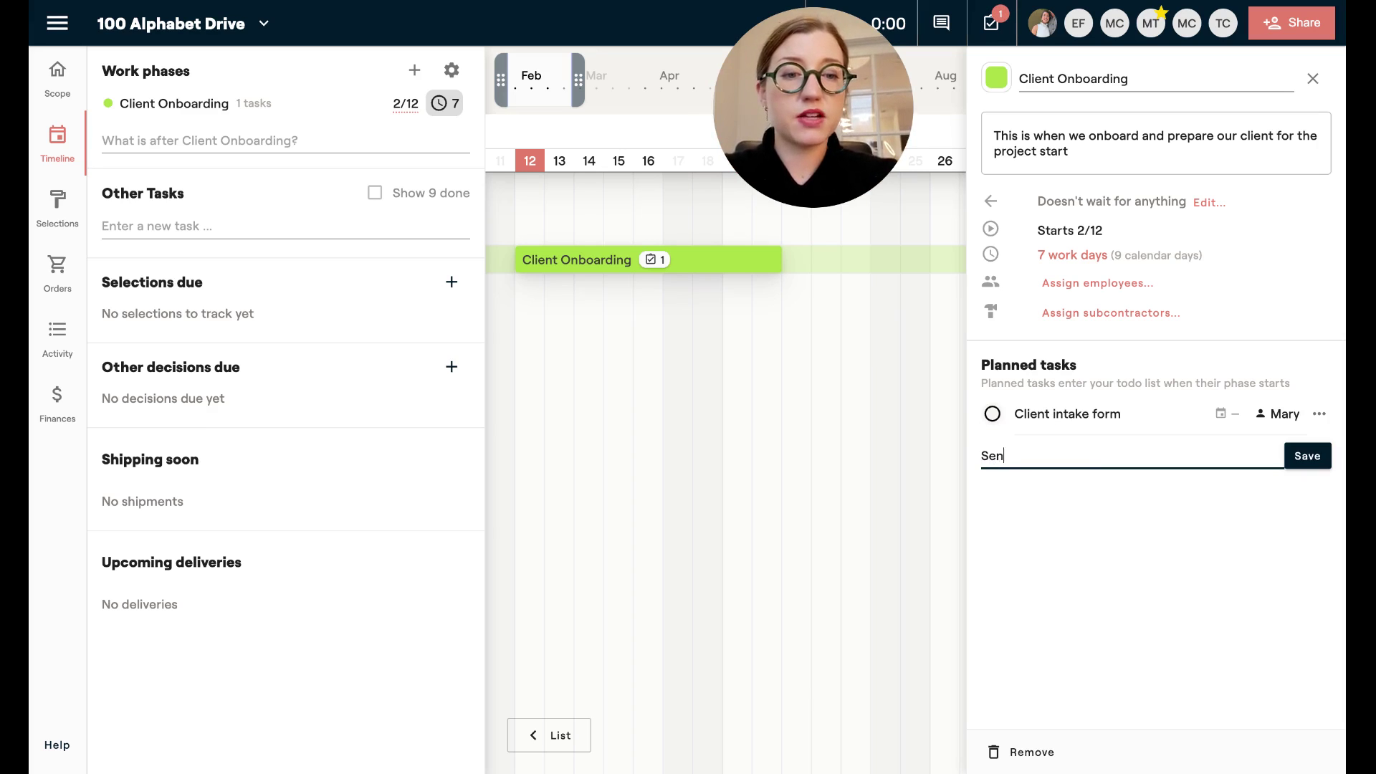
pyautogui.write('d contract')
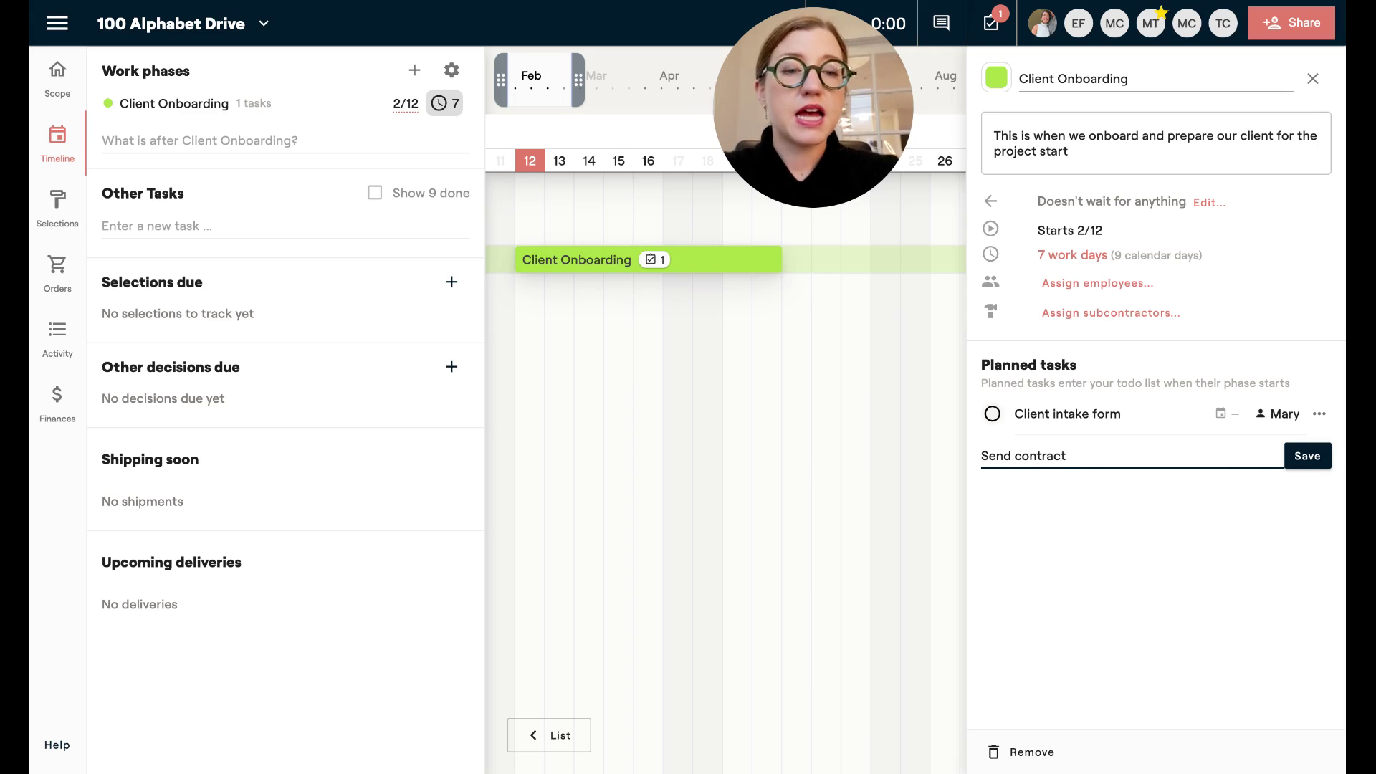
pyautogui.press('Return')
# Add planned tasks 'Collect retainer' and 'Initial consultation' to Client Onboarding.
pyautogui.write('Send r')
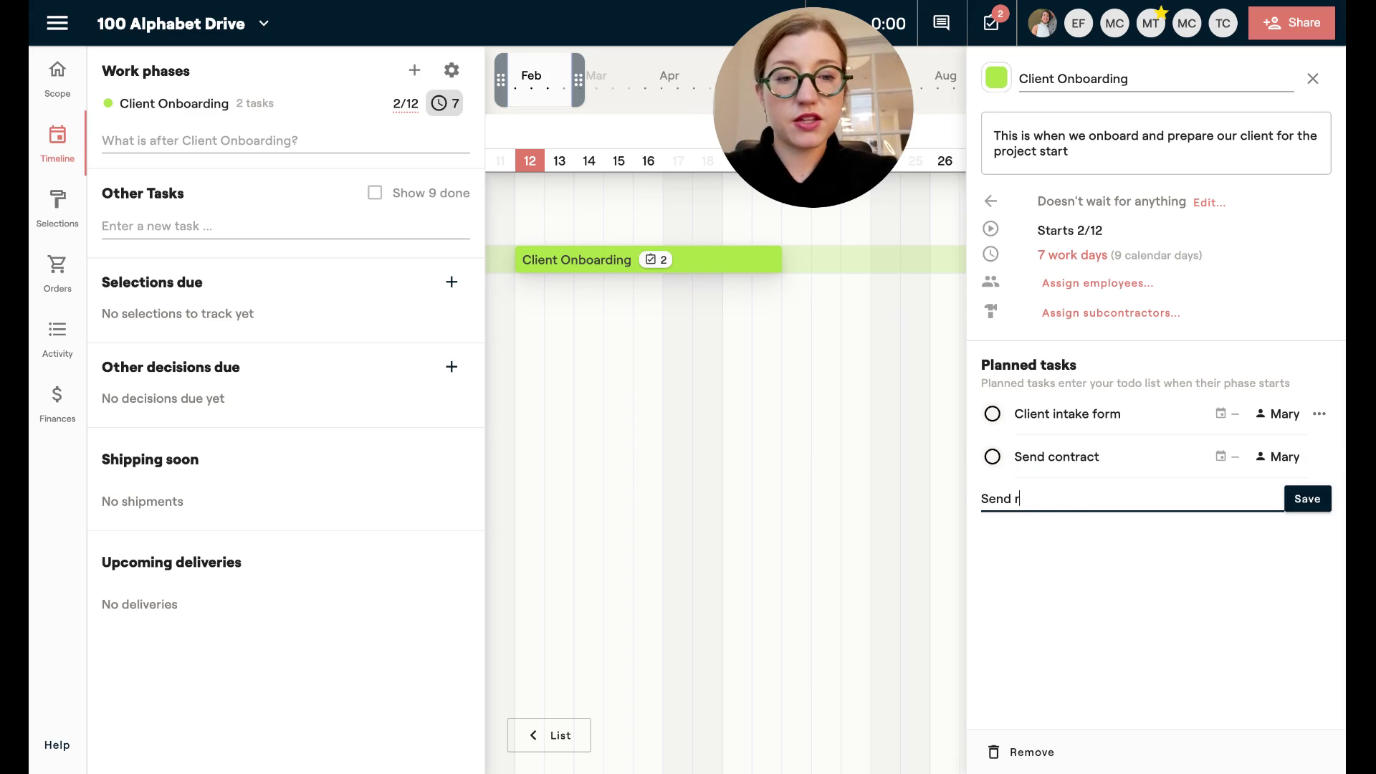
pyautogui.write('etianera')
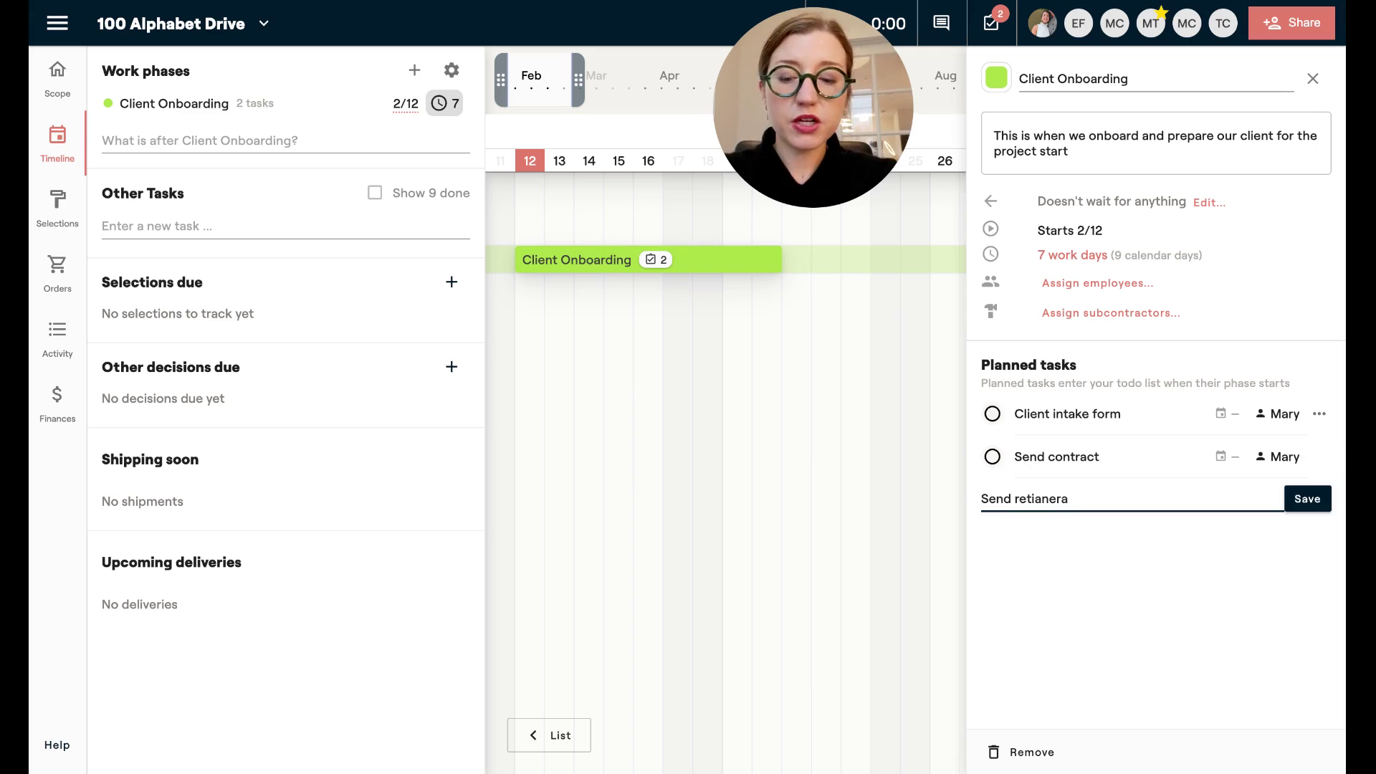
pyautogui.hotkey('ctrl', 'a')
pyautogui.write('Collect t')
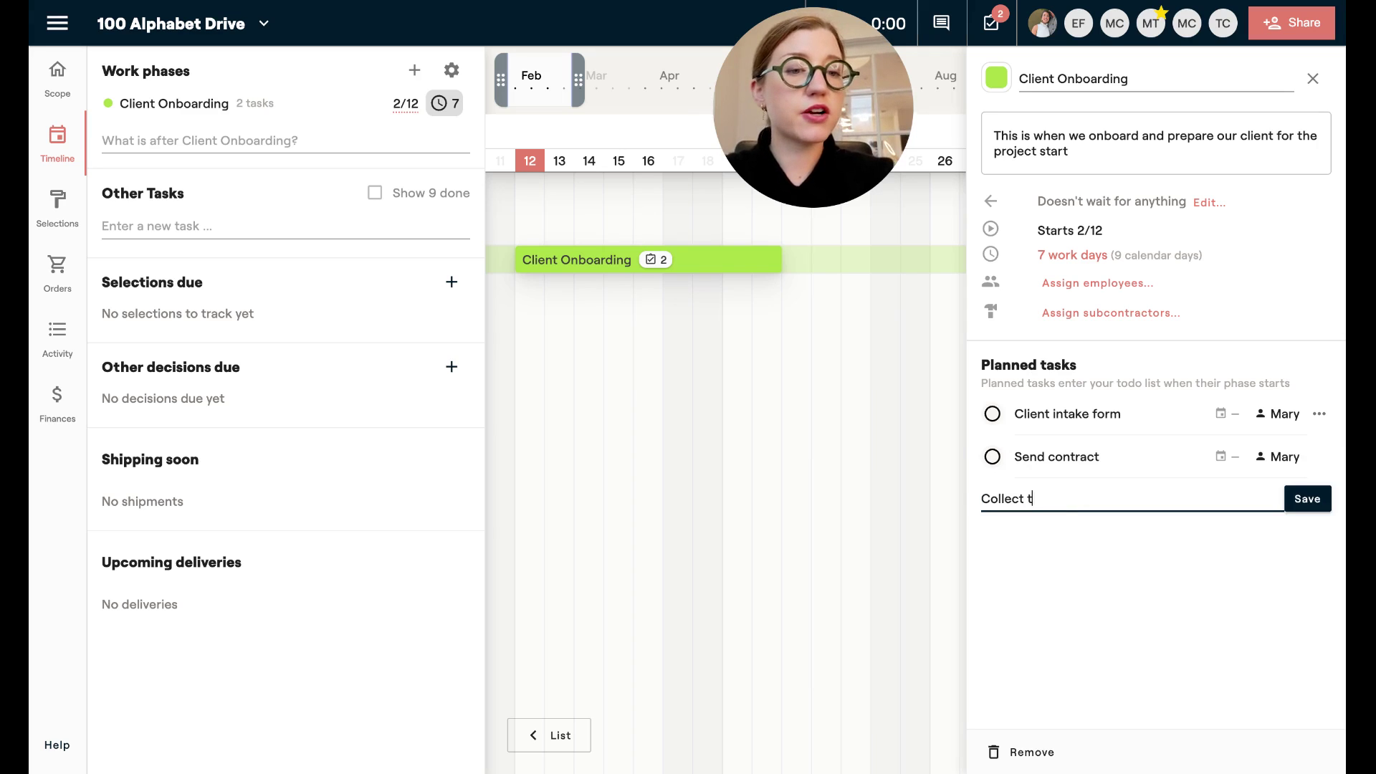
pyautogui.press('BackSpace')
pyautogui.write('retainer')
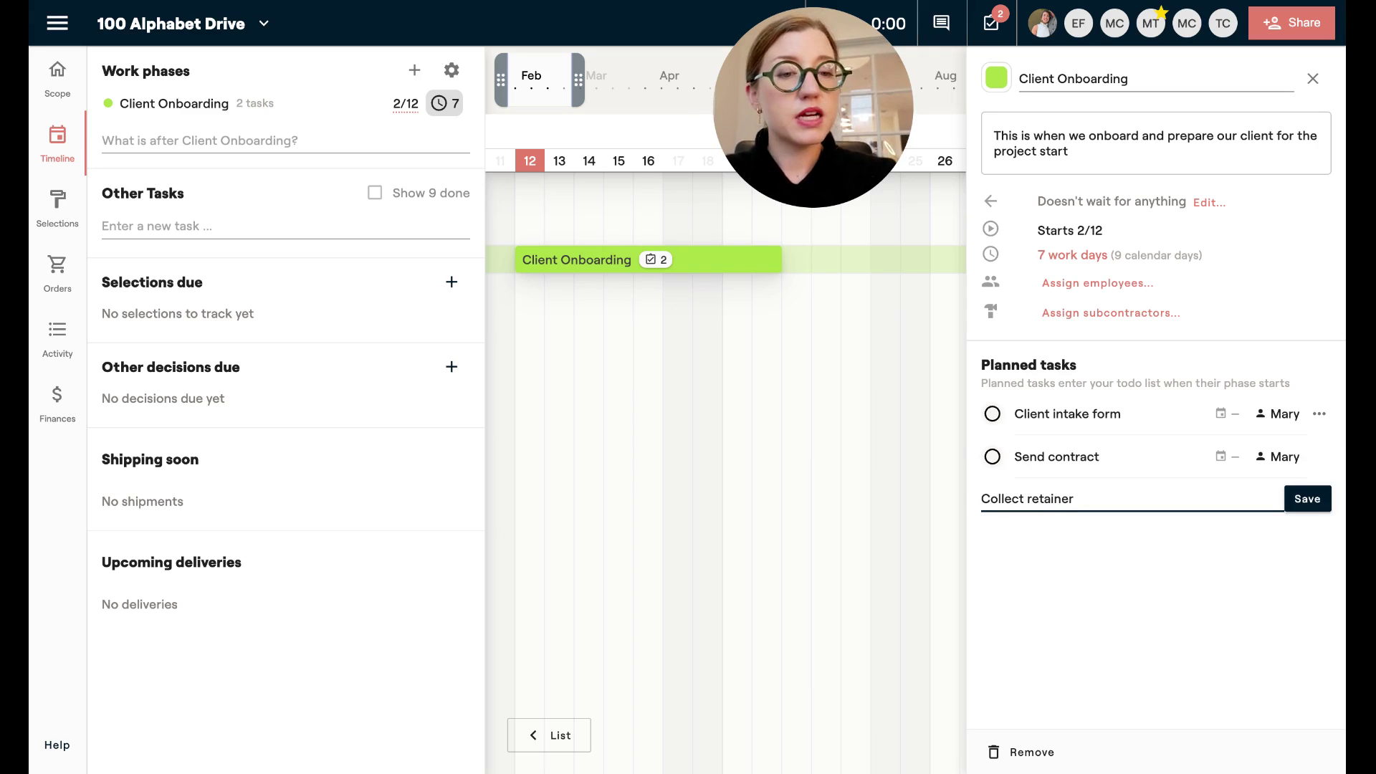
pyautogui.click(1287, 504)
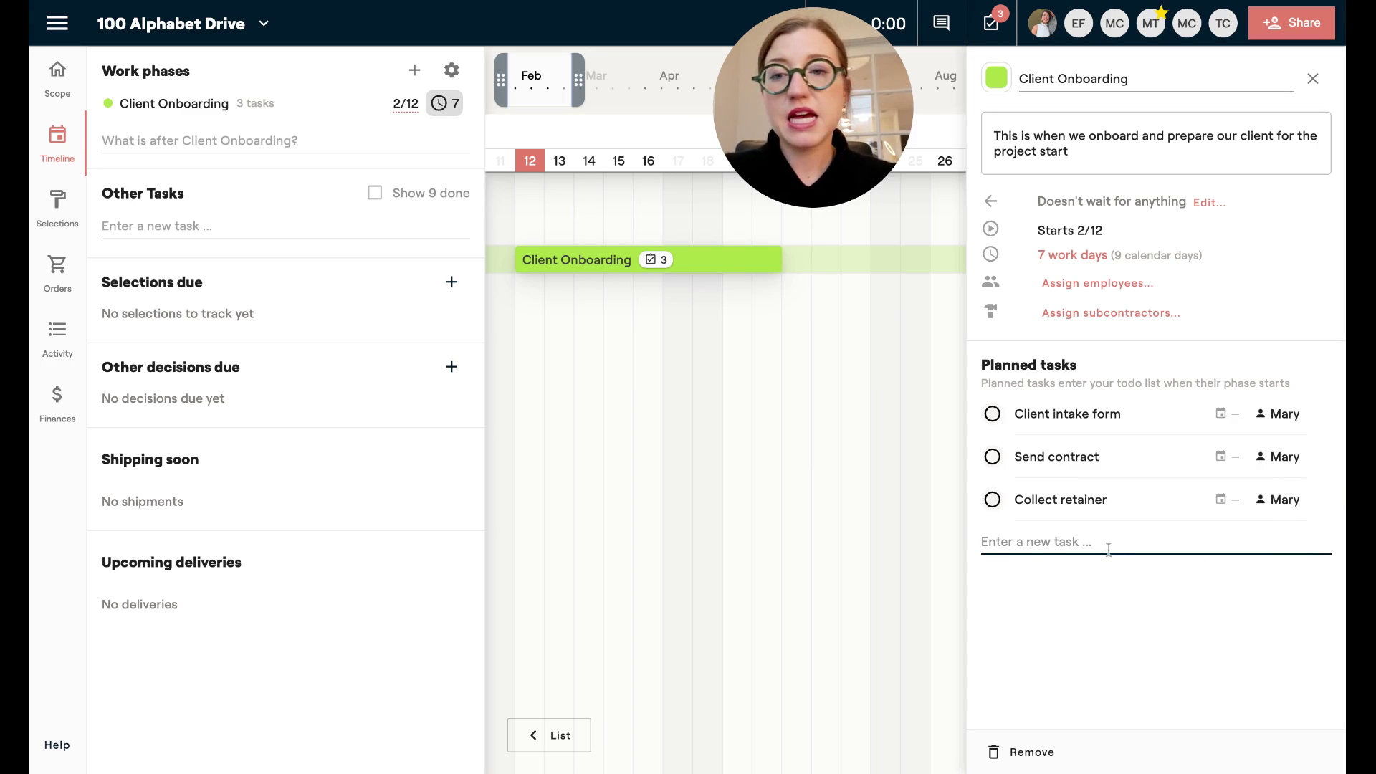
pyautogui.write('Inti')
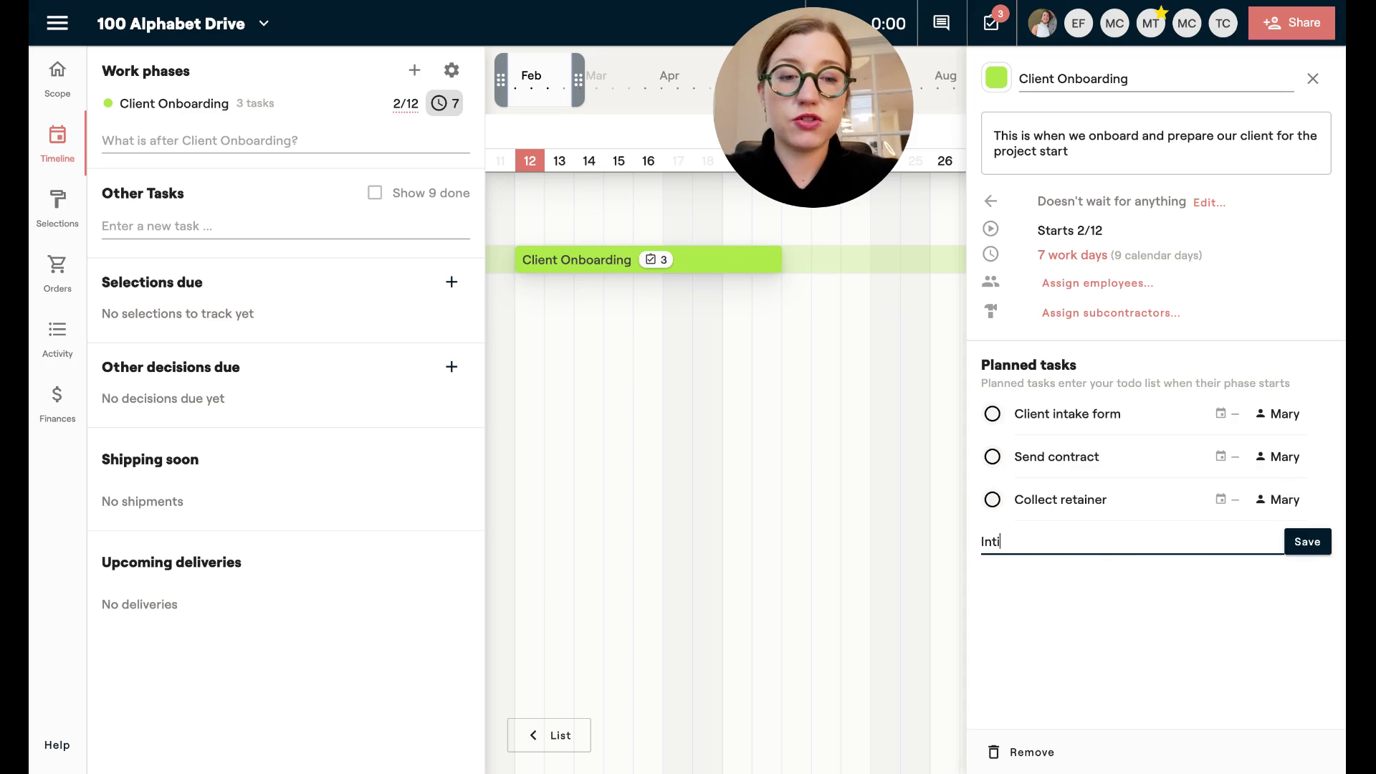
pyautogui.write('al')
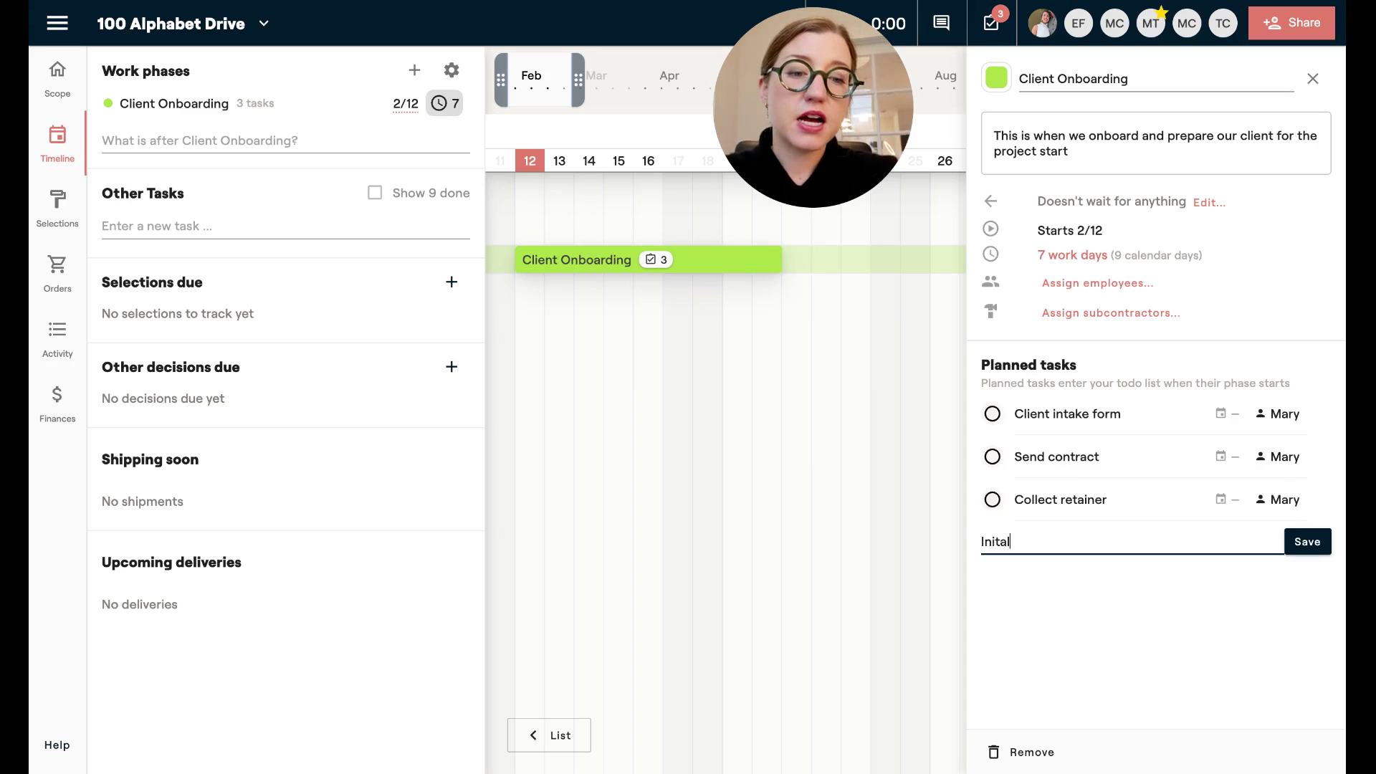
pyautogui.write(' consultation')
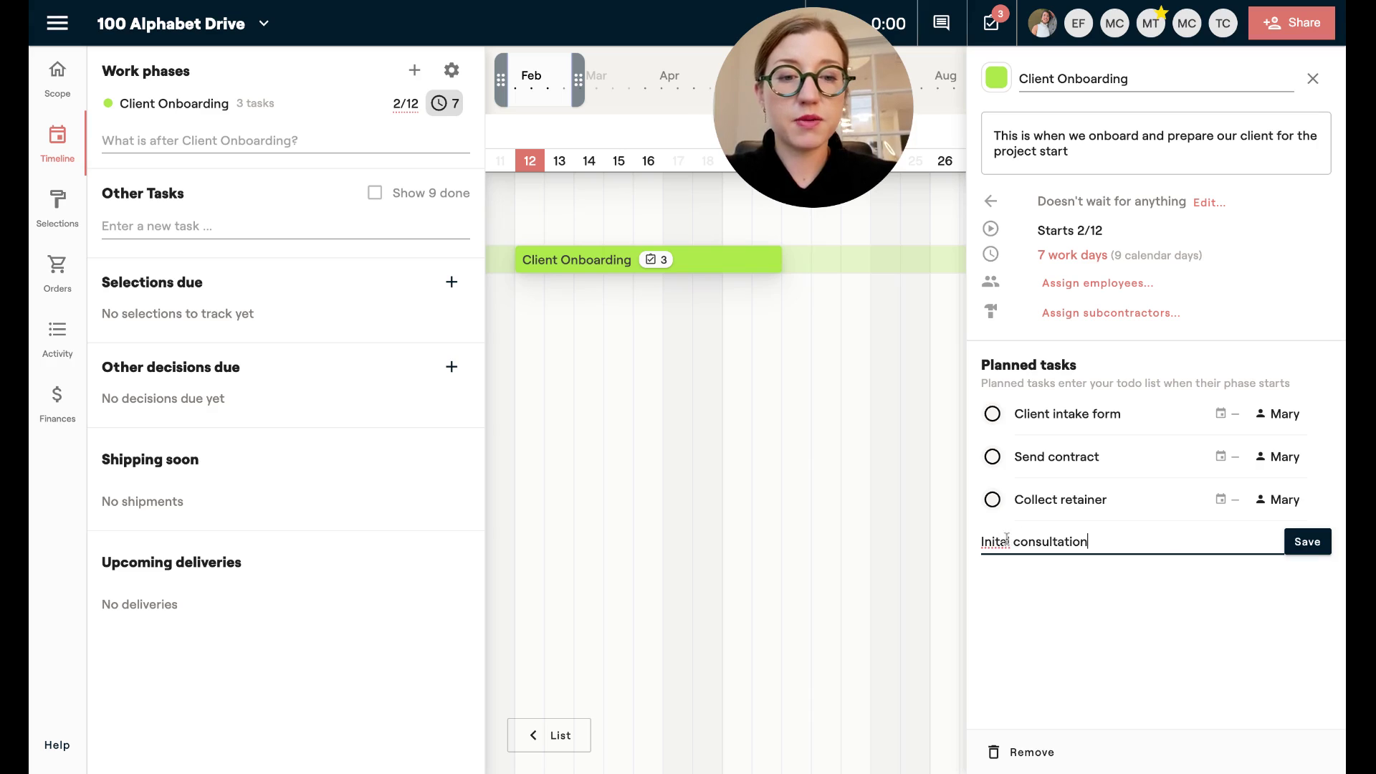
pyautogui.click(1306, 542)
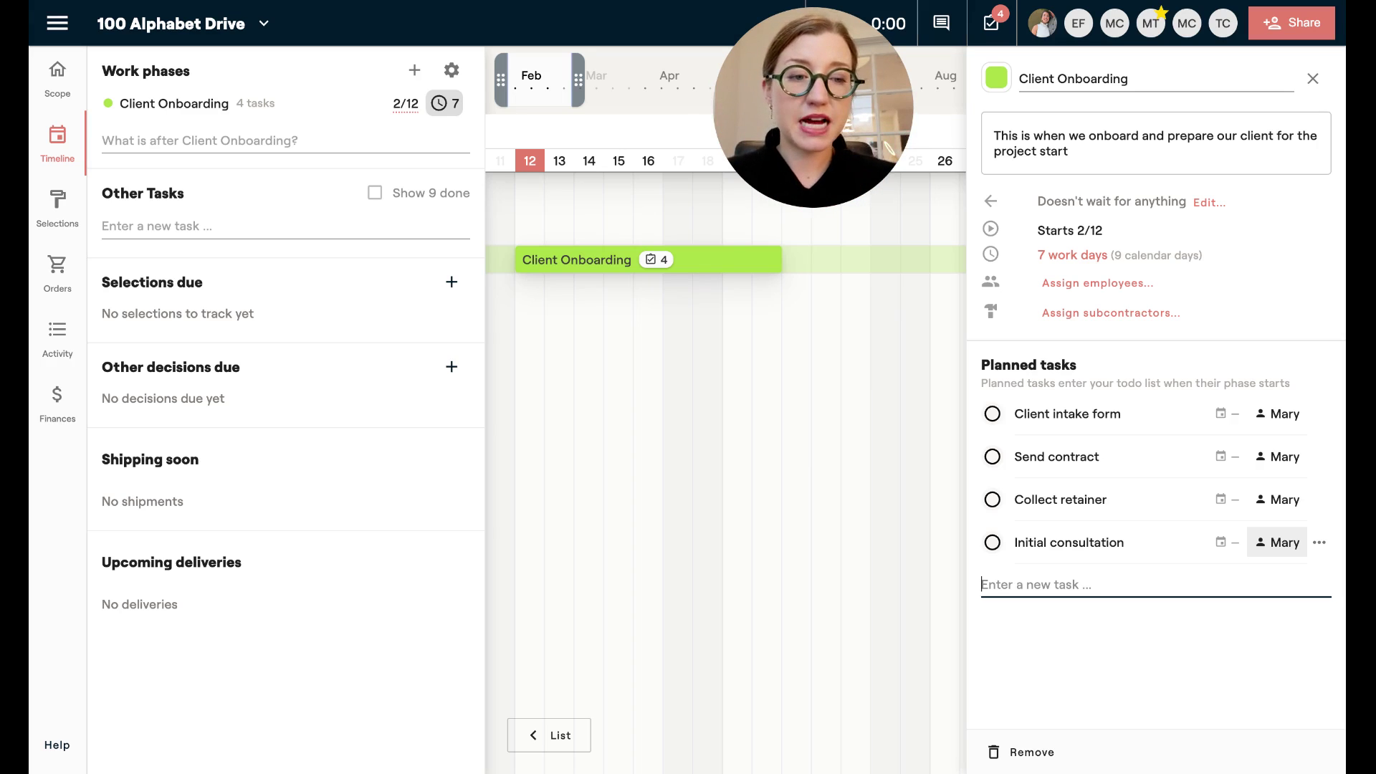
# Reassign Client intake form, Send contract and Initial consultation to other team members.
pyautogui.click(1285, 422)
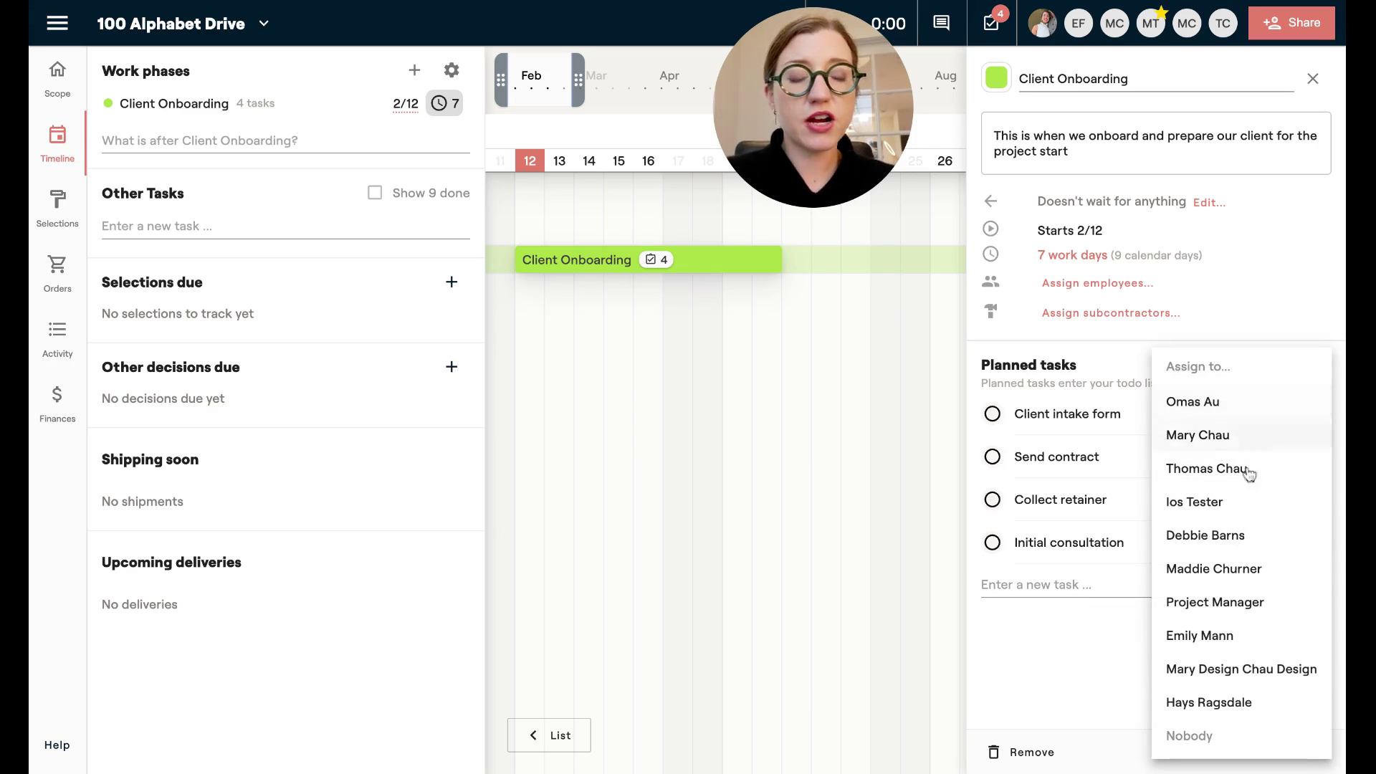
pyautogui.click(1194, 580)
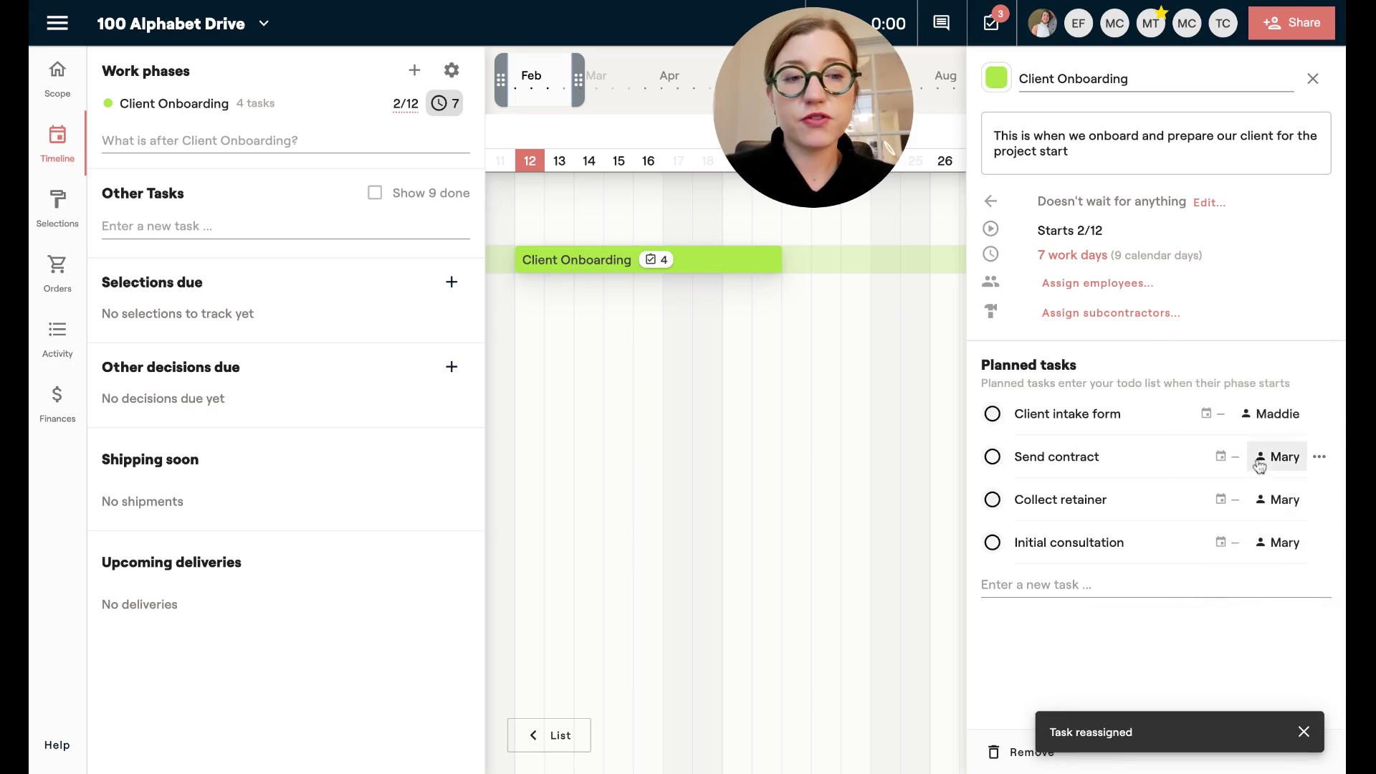
pyautogui.click(1279, 456)
pyautogui.click(1219, 638)
pyautogui.click(1268, 556)
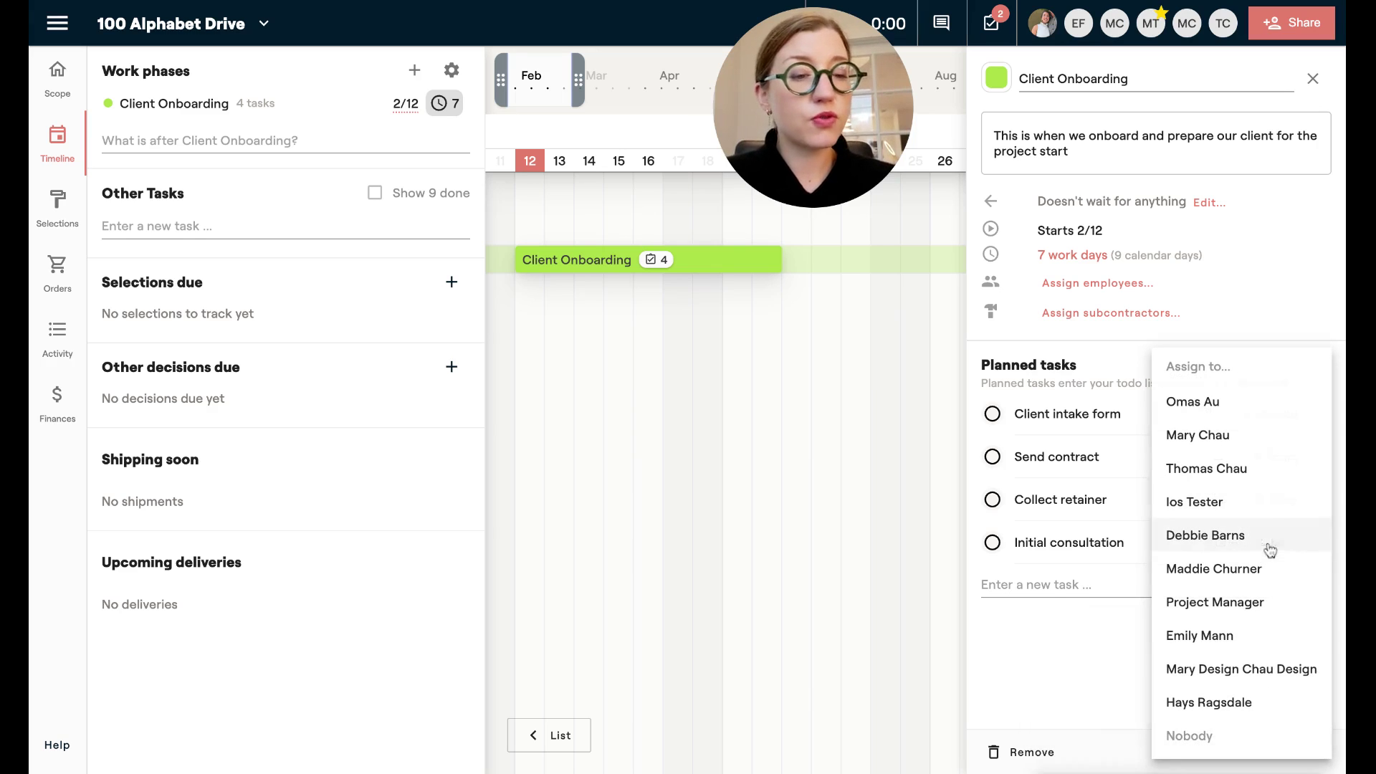
pyautogui.click(1230, 635)
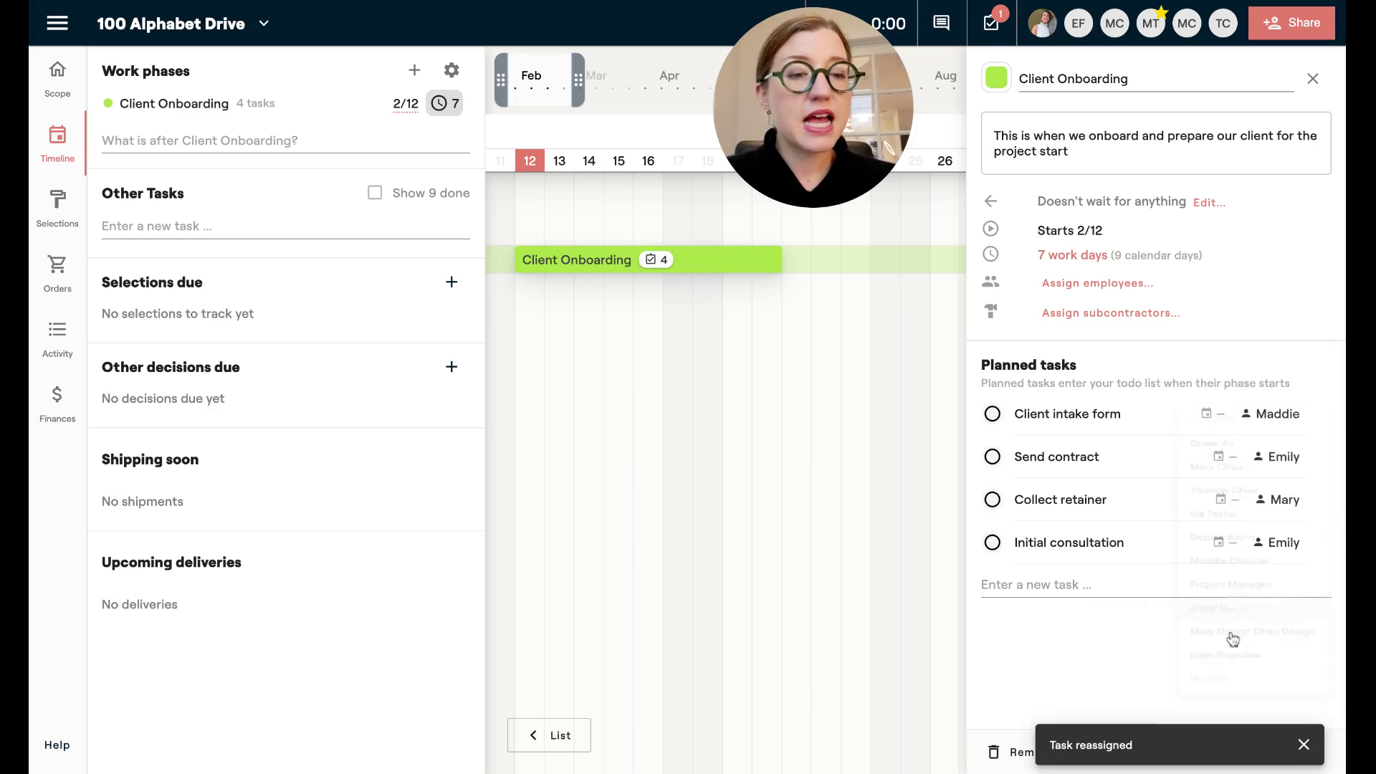
# Set task due dates: intake form Feb 15, contract Feb 23, retainer Feb 28, consultation Feb 1.
pyautogui.click(1207, 416)
pyautogui.click(1118, 645)
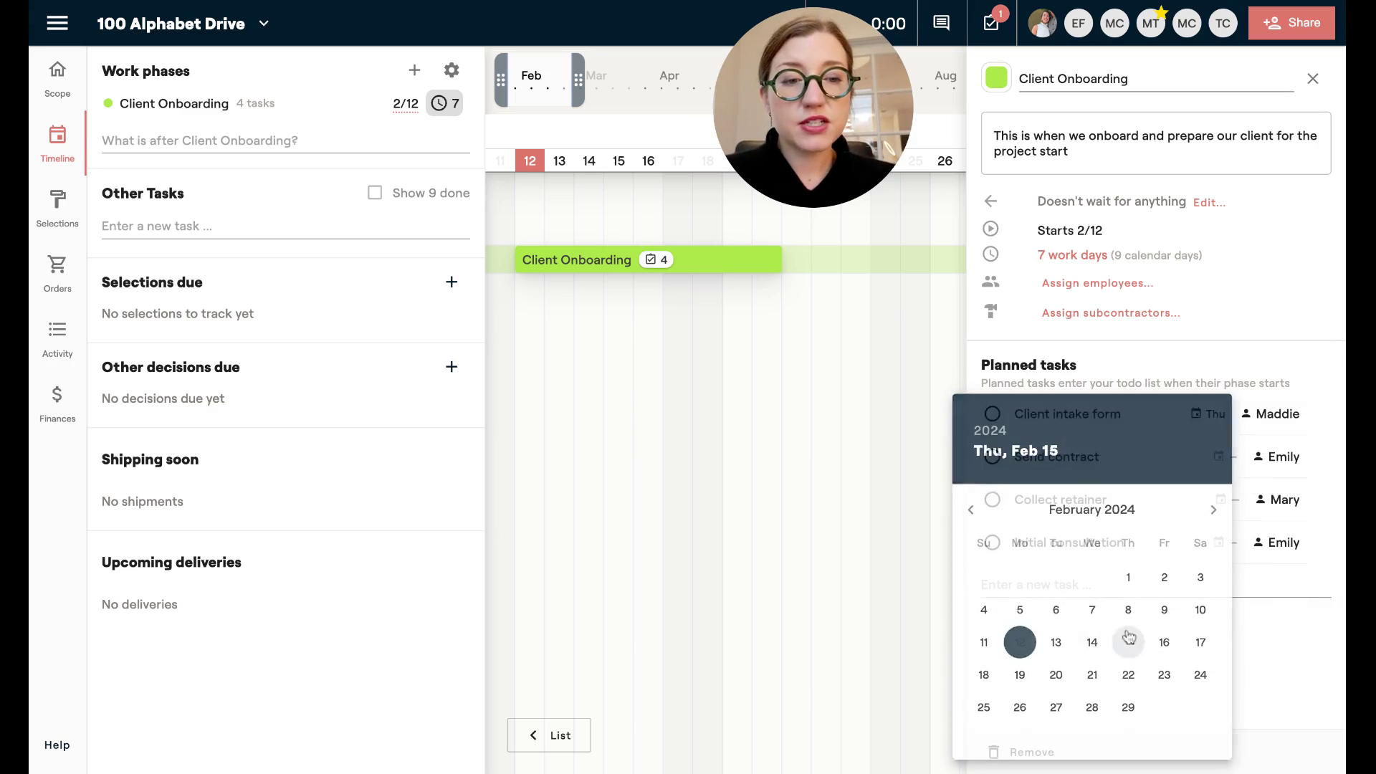
pyautogui.click(1219, 457)
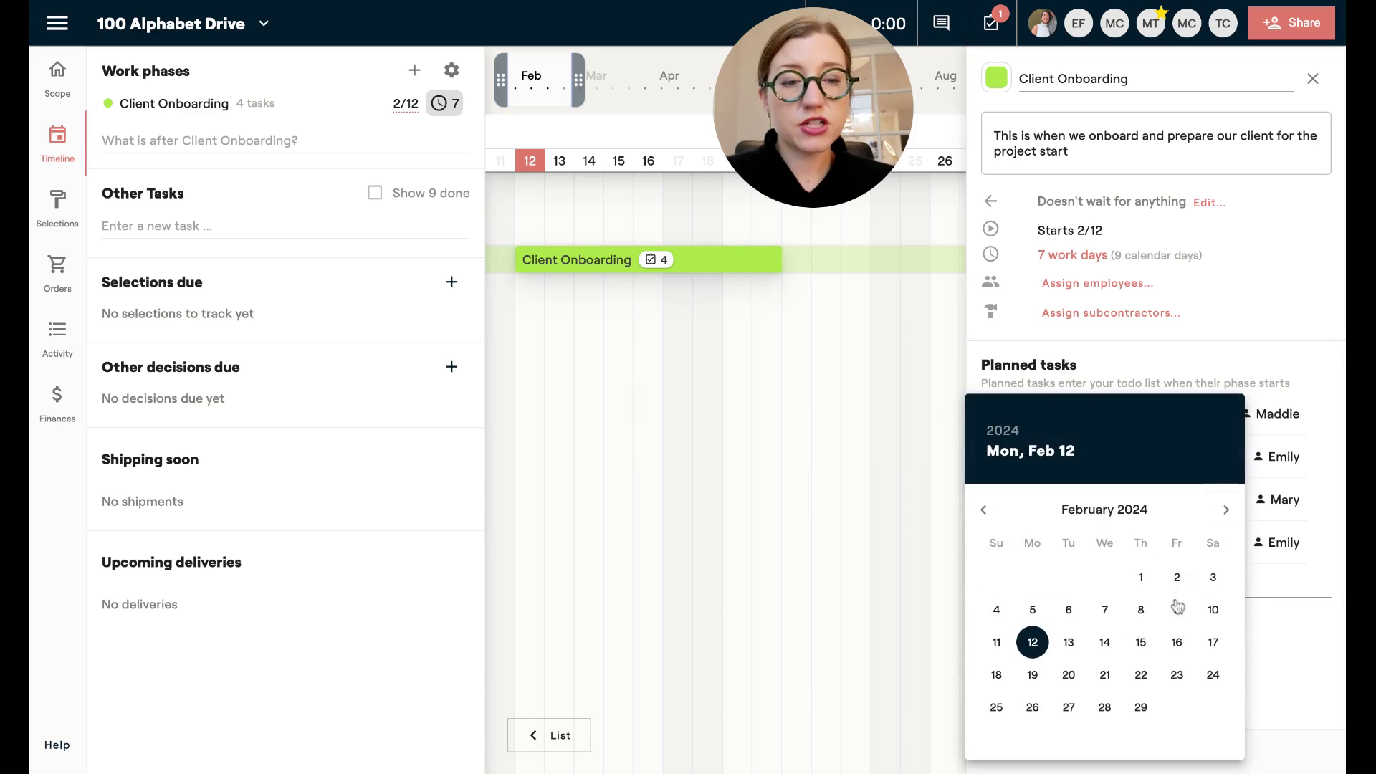
pyautogui.click(1178, 675)
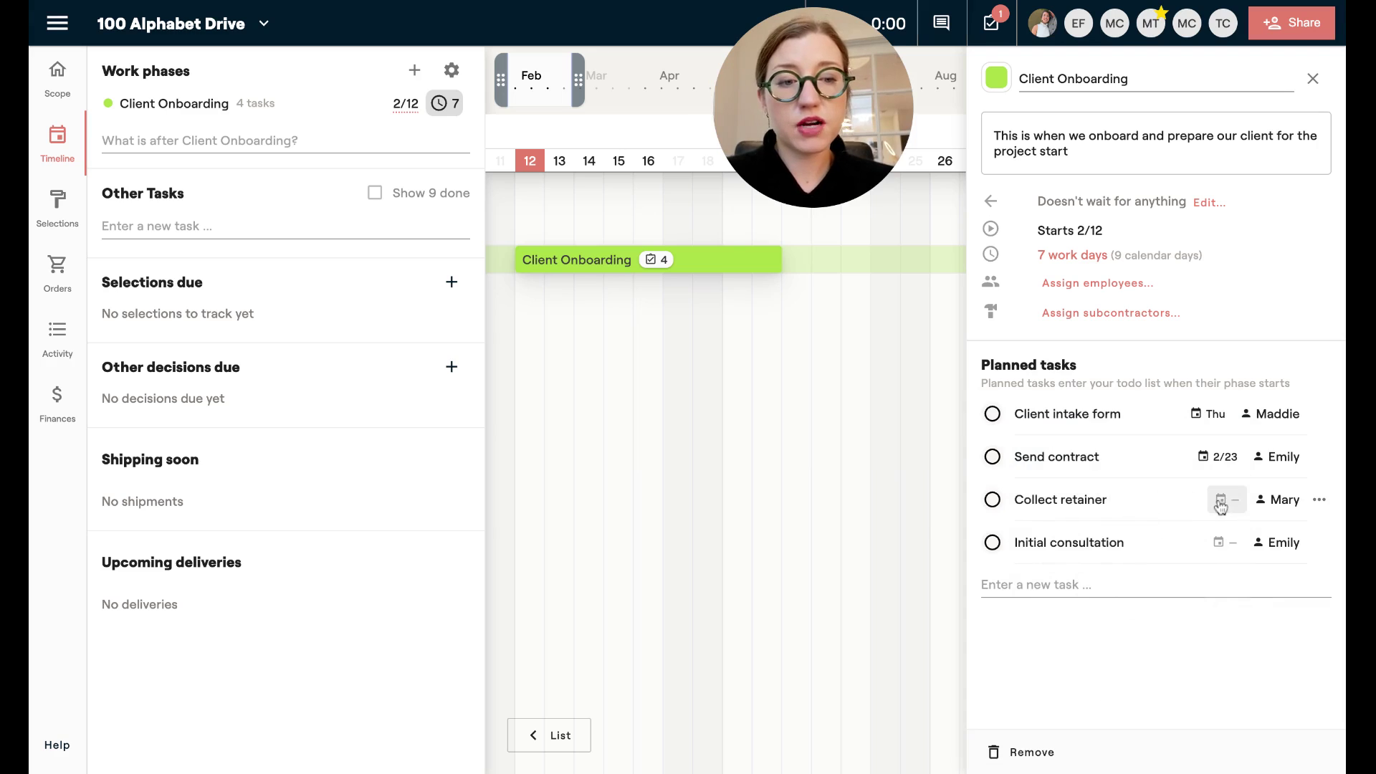
pyautogui.click(1219, 500)
pyautogui.click(1108, 708)
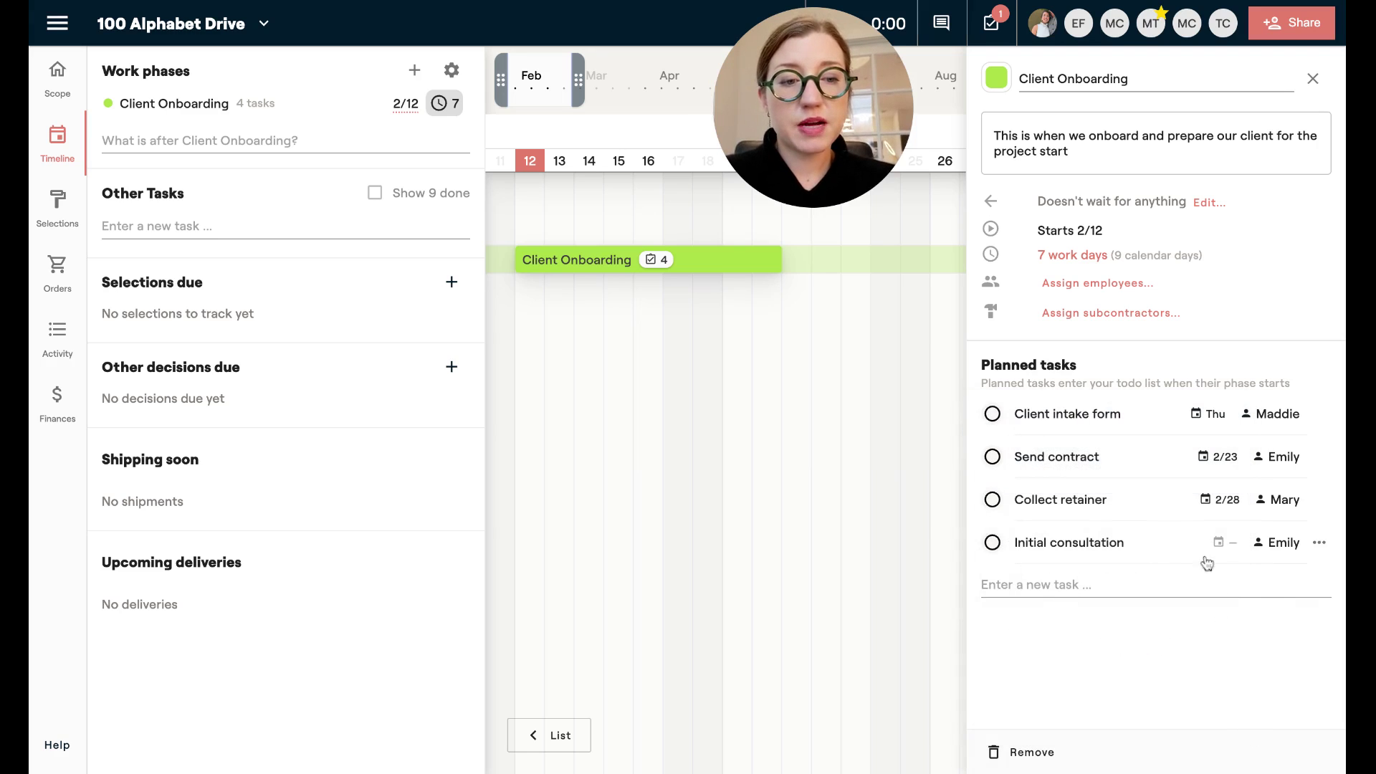
pyautogui.click(1218, 543)
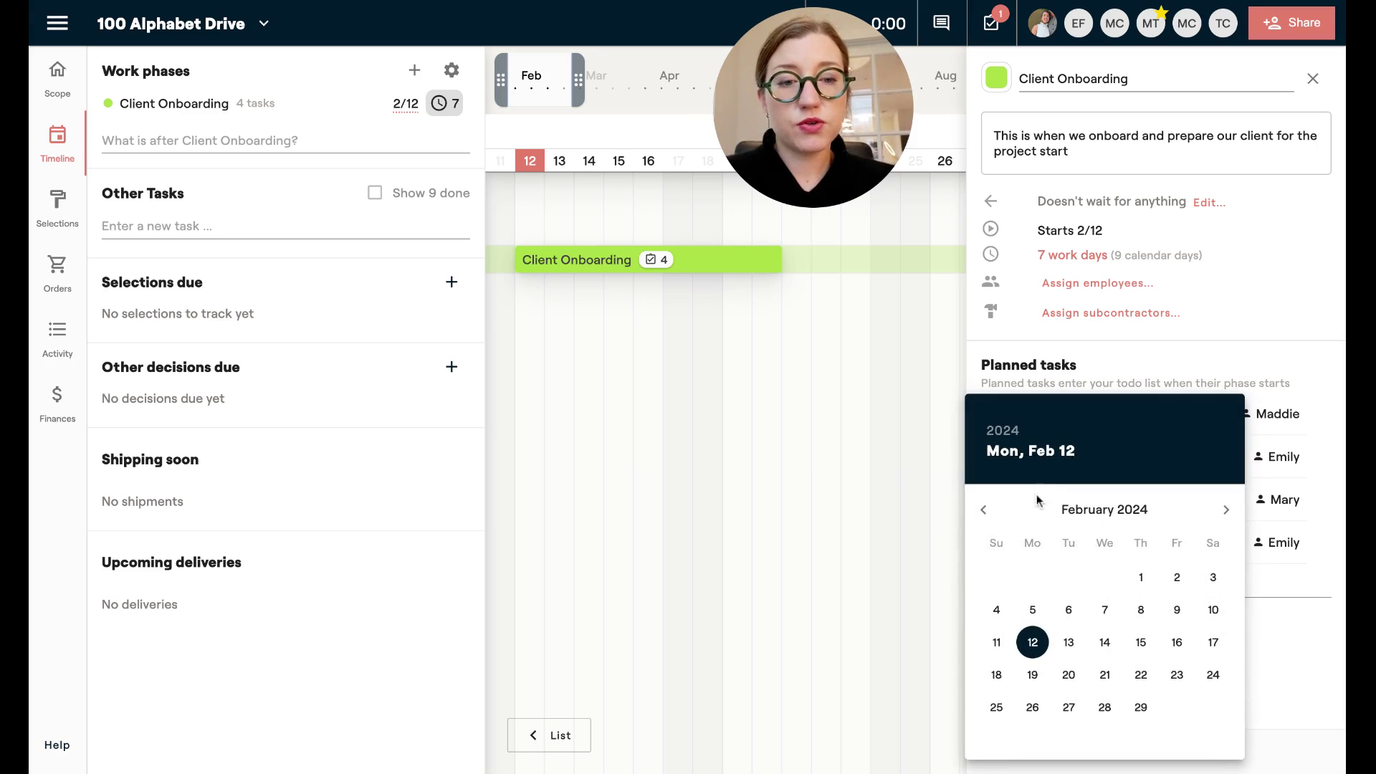
pyautogui.click(1141, 577)
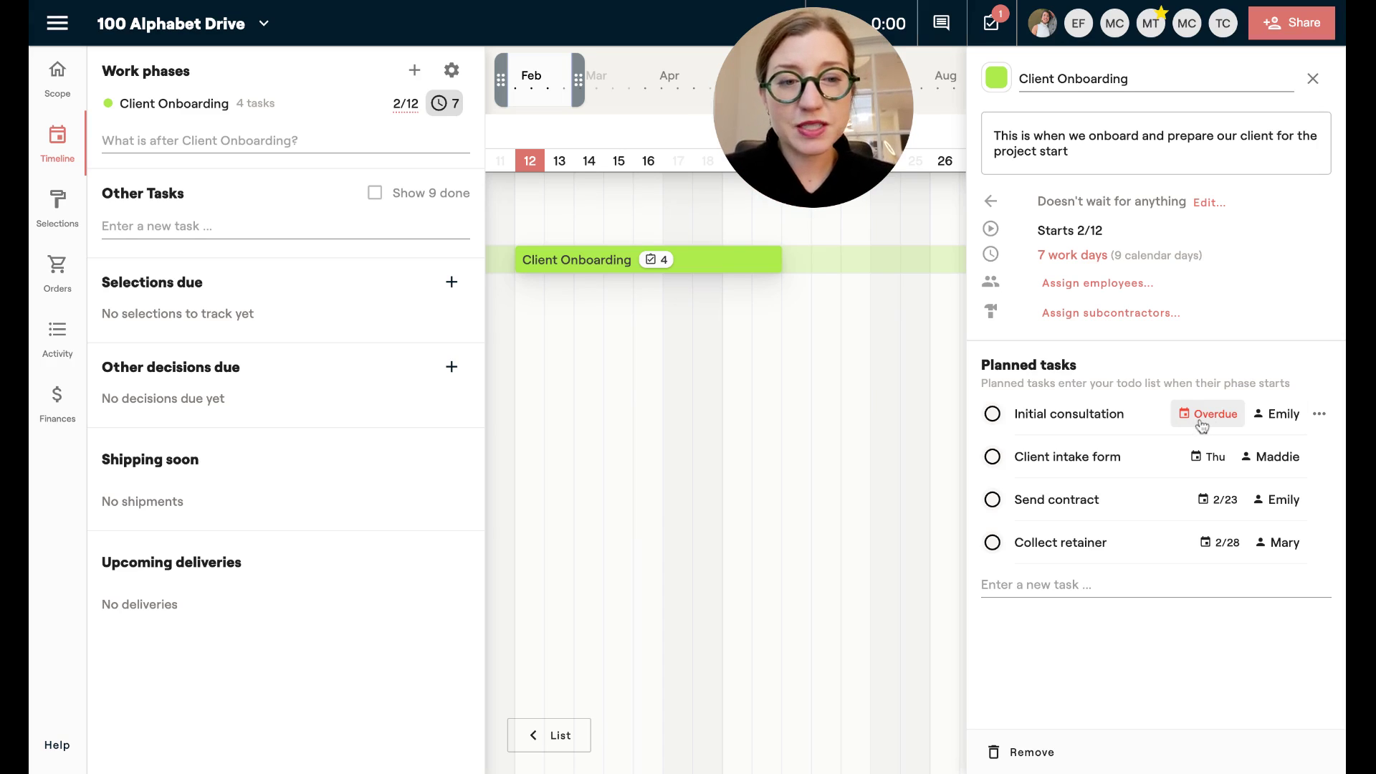
pyautogui.click(1140, 578)
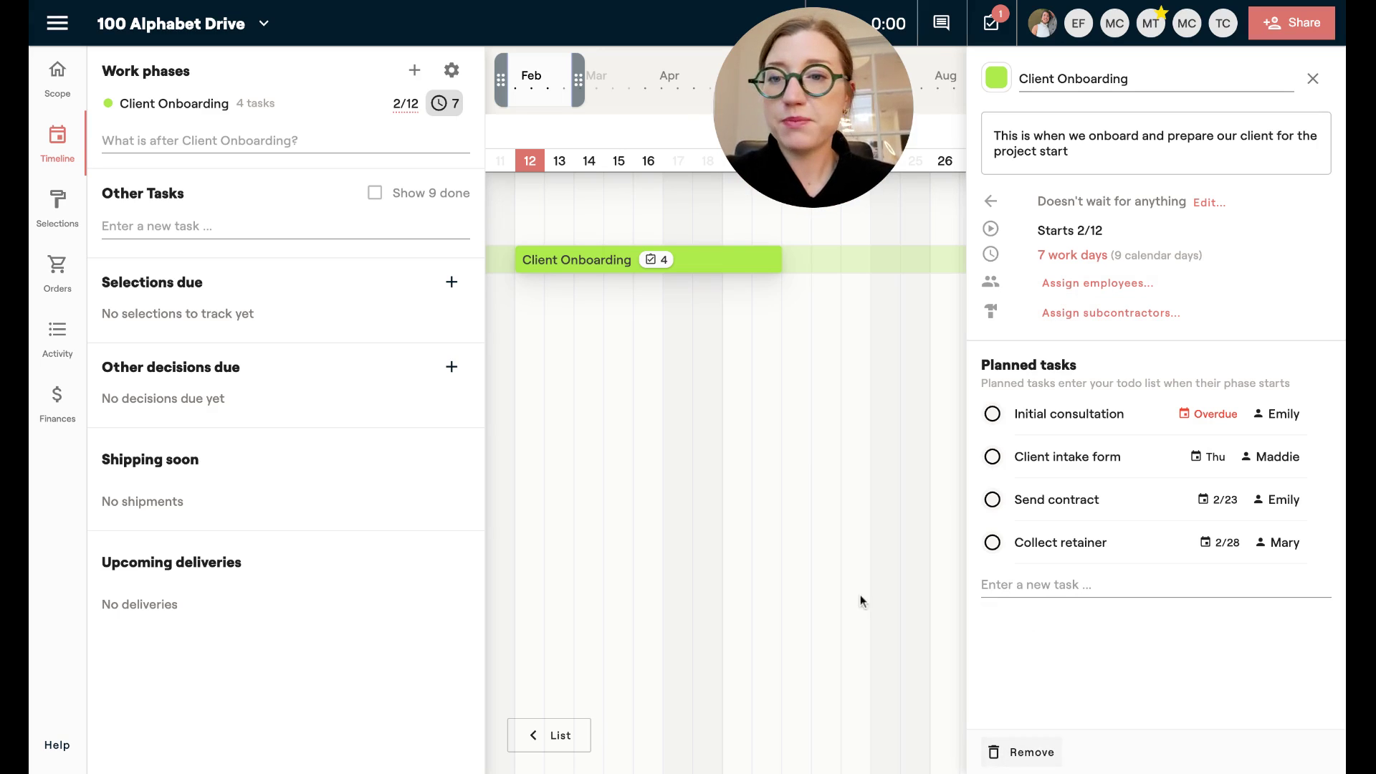
# Add a 'Conceptual Design' phase following Client Onboarding.
pyautogui.click(1315, 81)
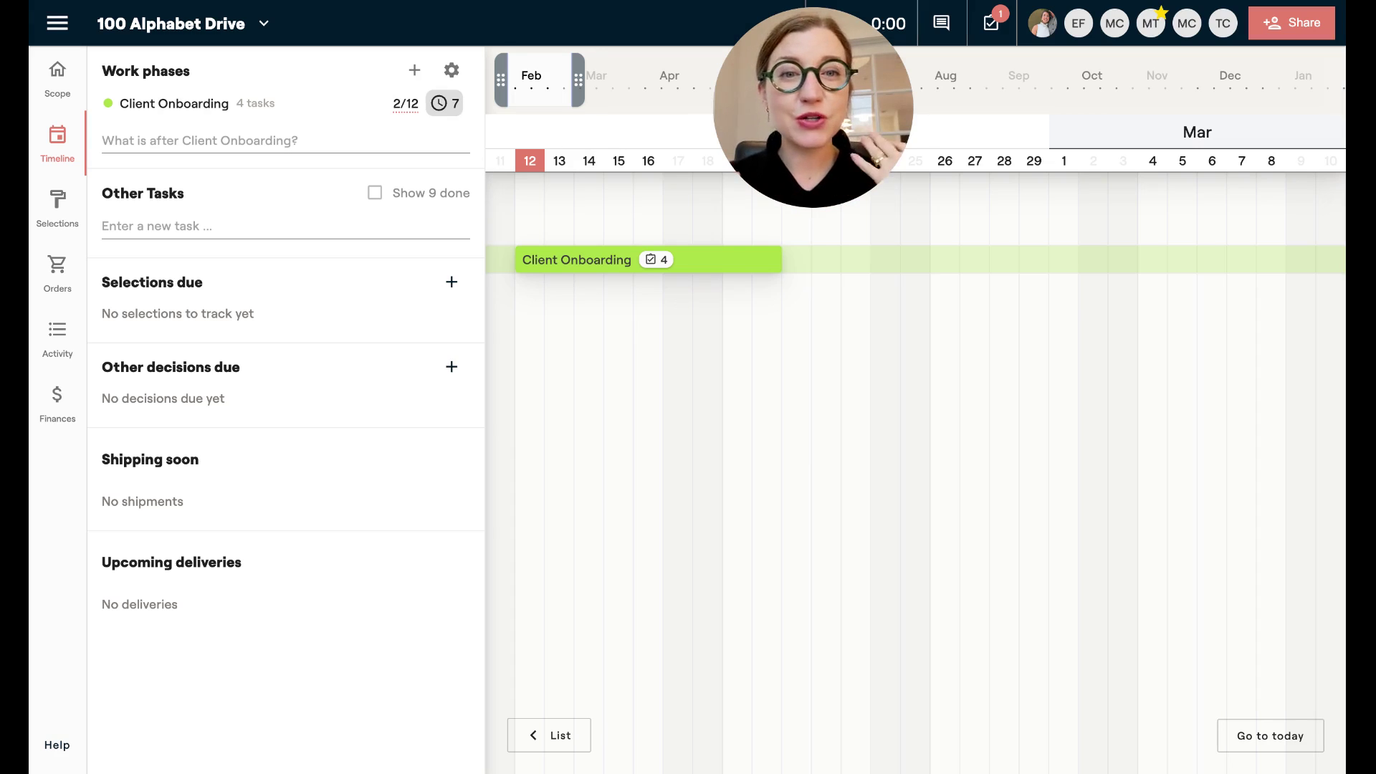
pyautogui.click(207, 143)
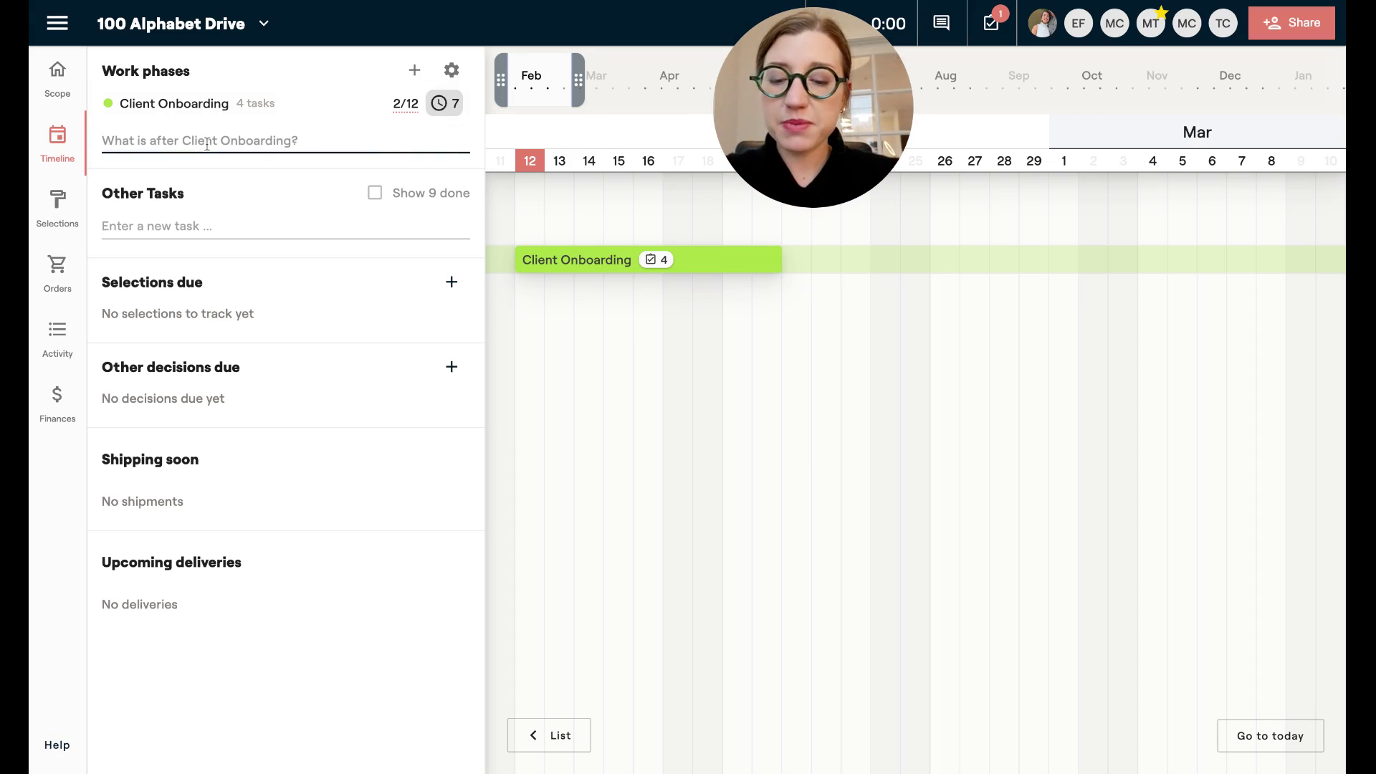
pyautogui.write('Conceptual Desig')
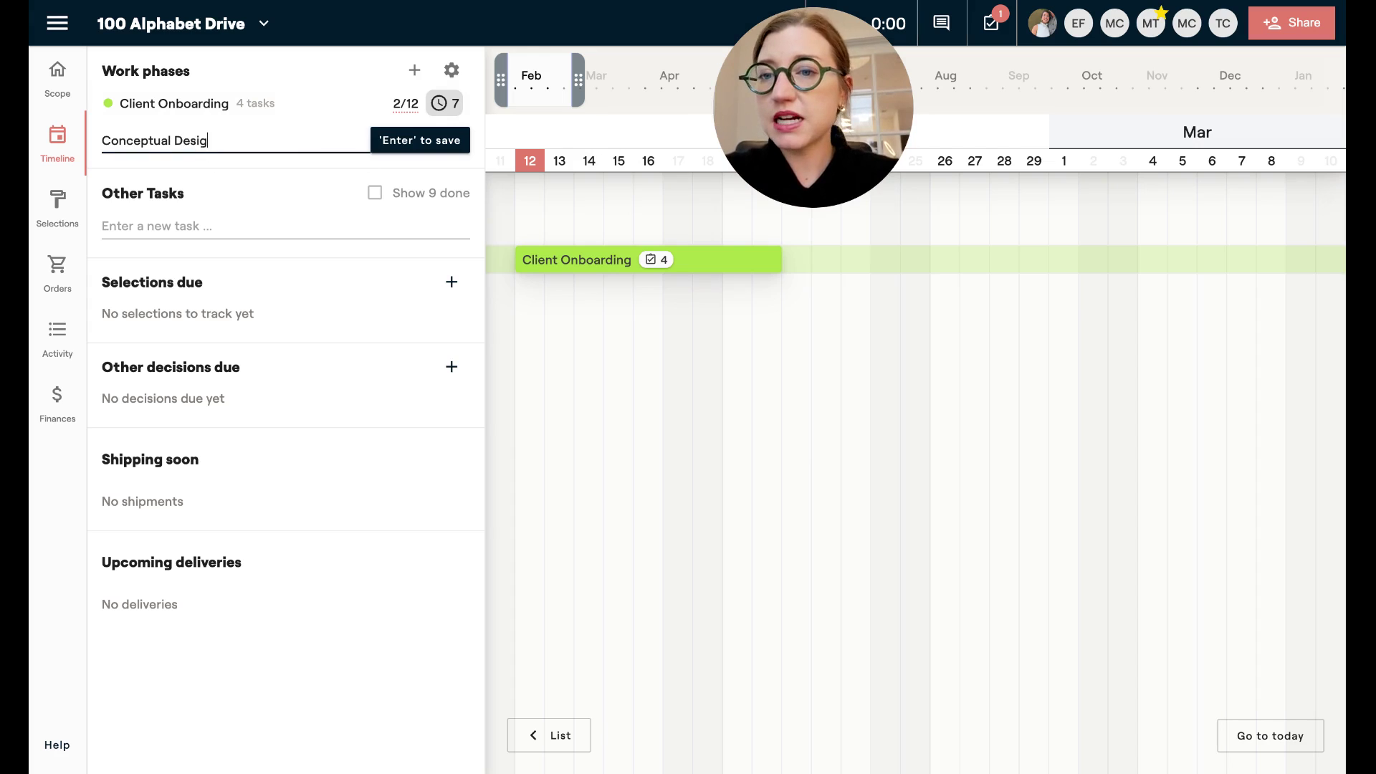
pyautogui.write('n')
pyautogui.press('Return')
# Give Conceptual Design the tasks Initial sketches, Create mood boards and Space planning.
pyautogui.click(185, 145)
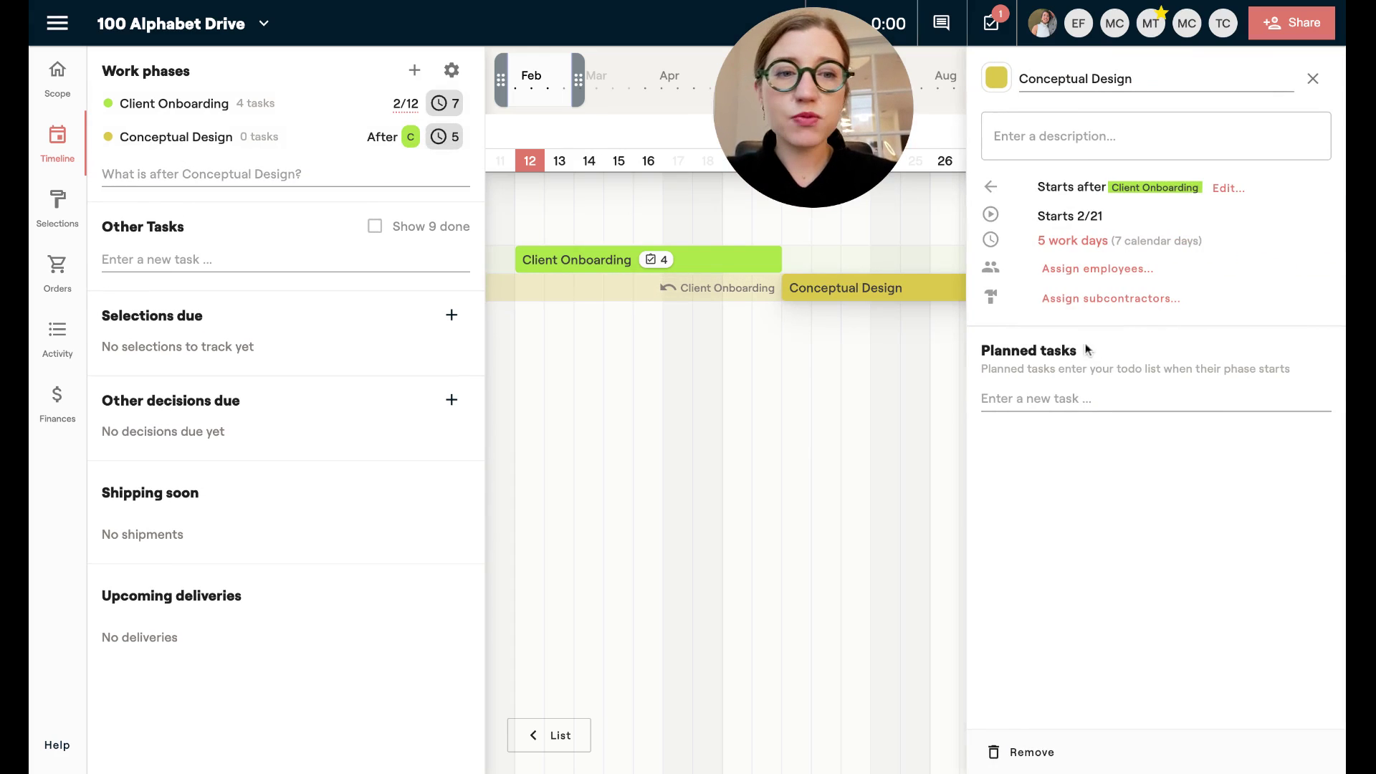
pyautogui.click(1051, 398)
pyautogui.write('In')
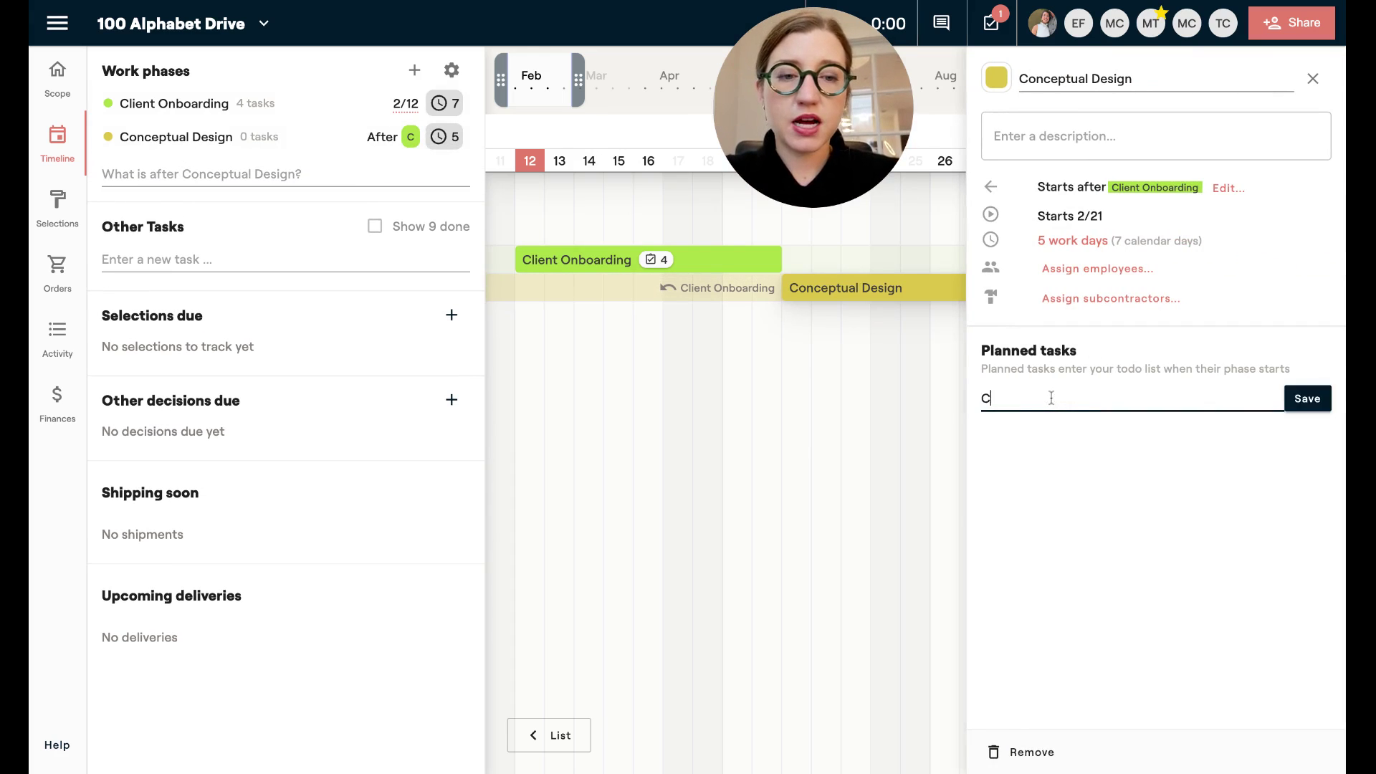
pyautogui.write('itial ')
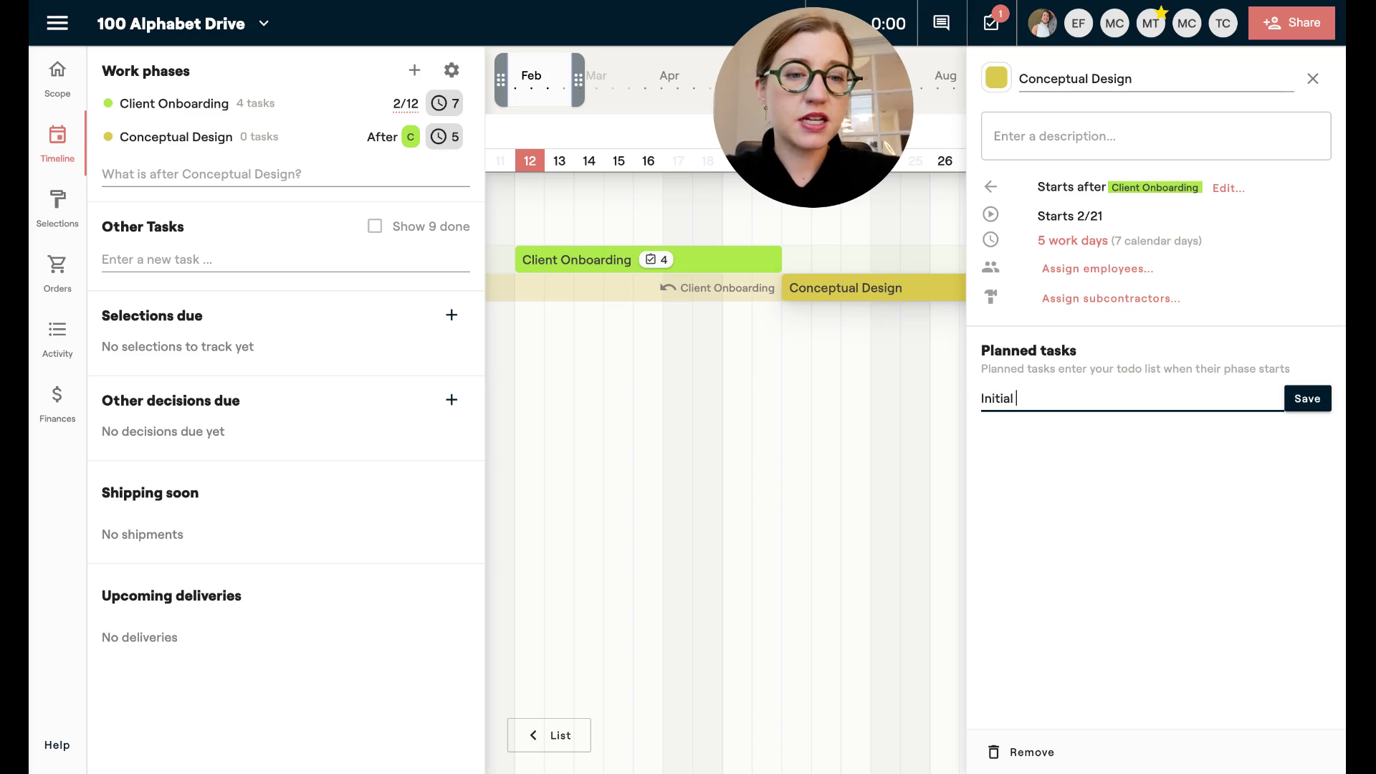
pyautogui.write('sketches')
pyautogui.press('Return')
pyautogui.write('Create ')
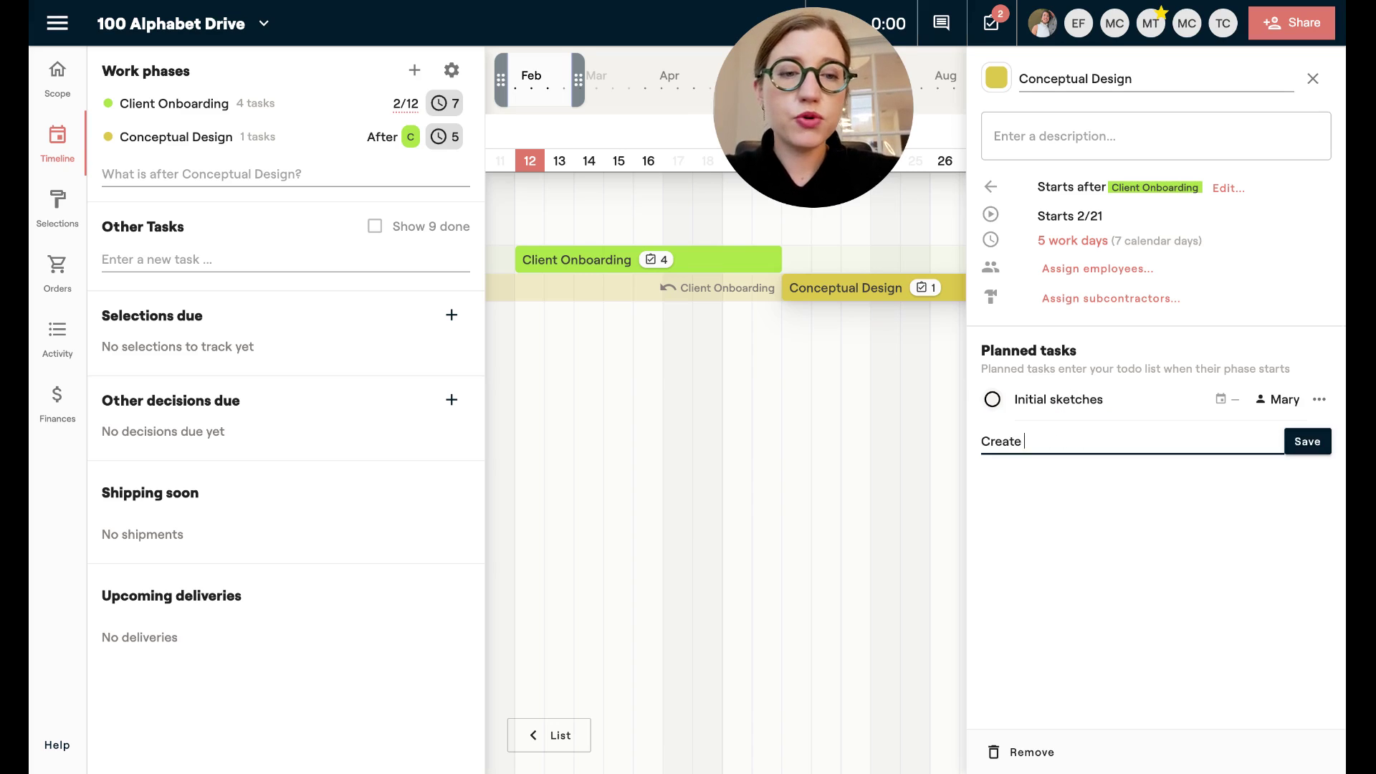
pyautogui.write('mood bosards')
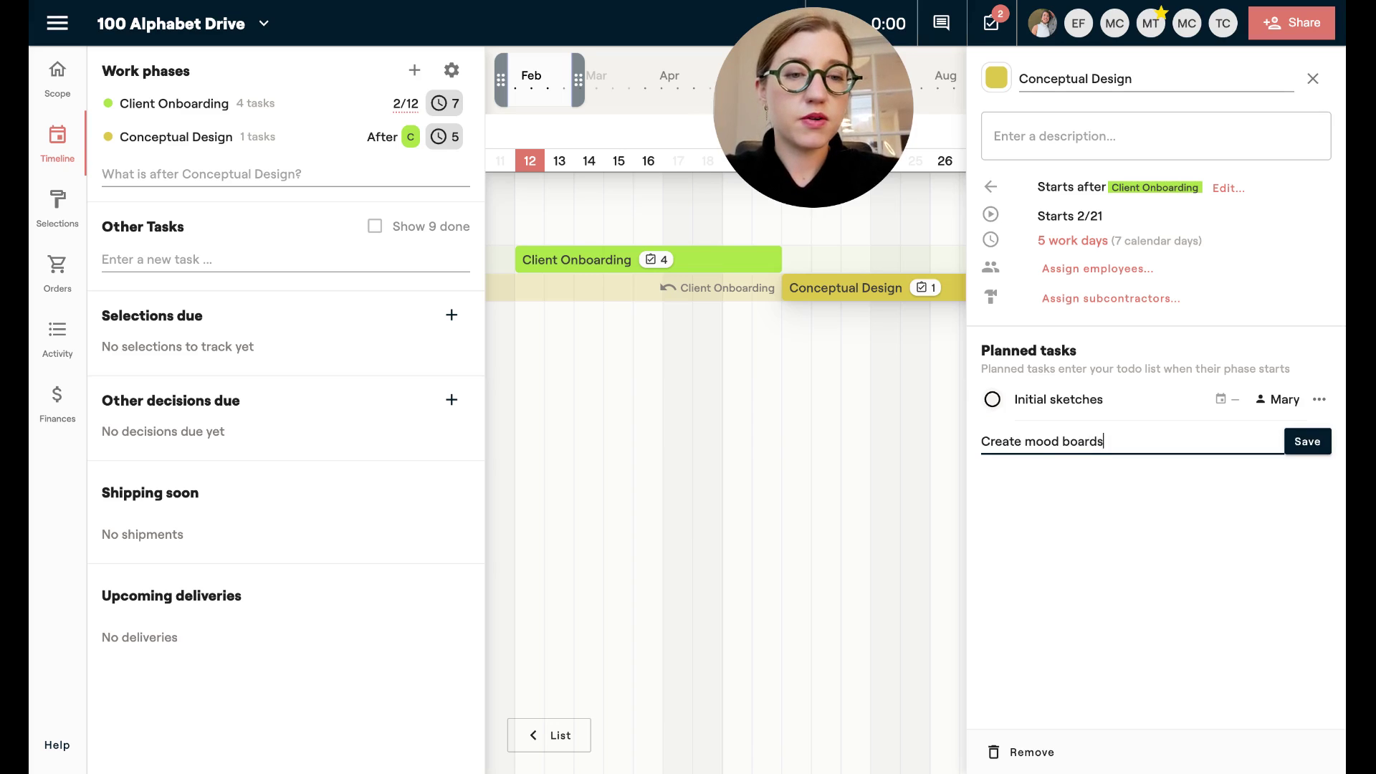
pyautogui.press('Return')
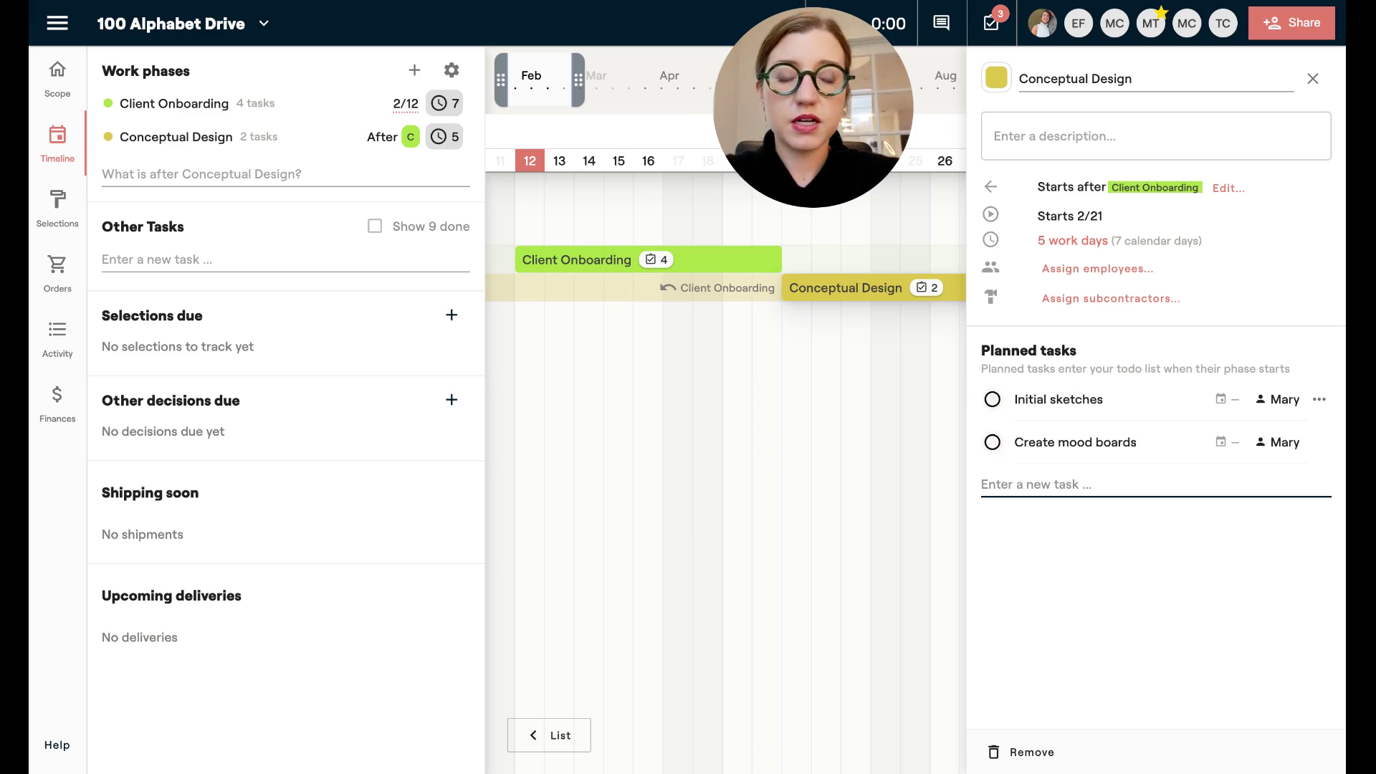
pyautogui.write('S')
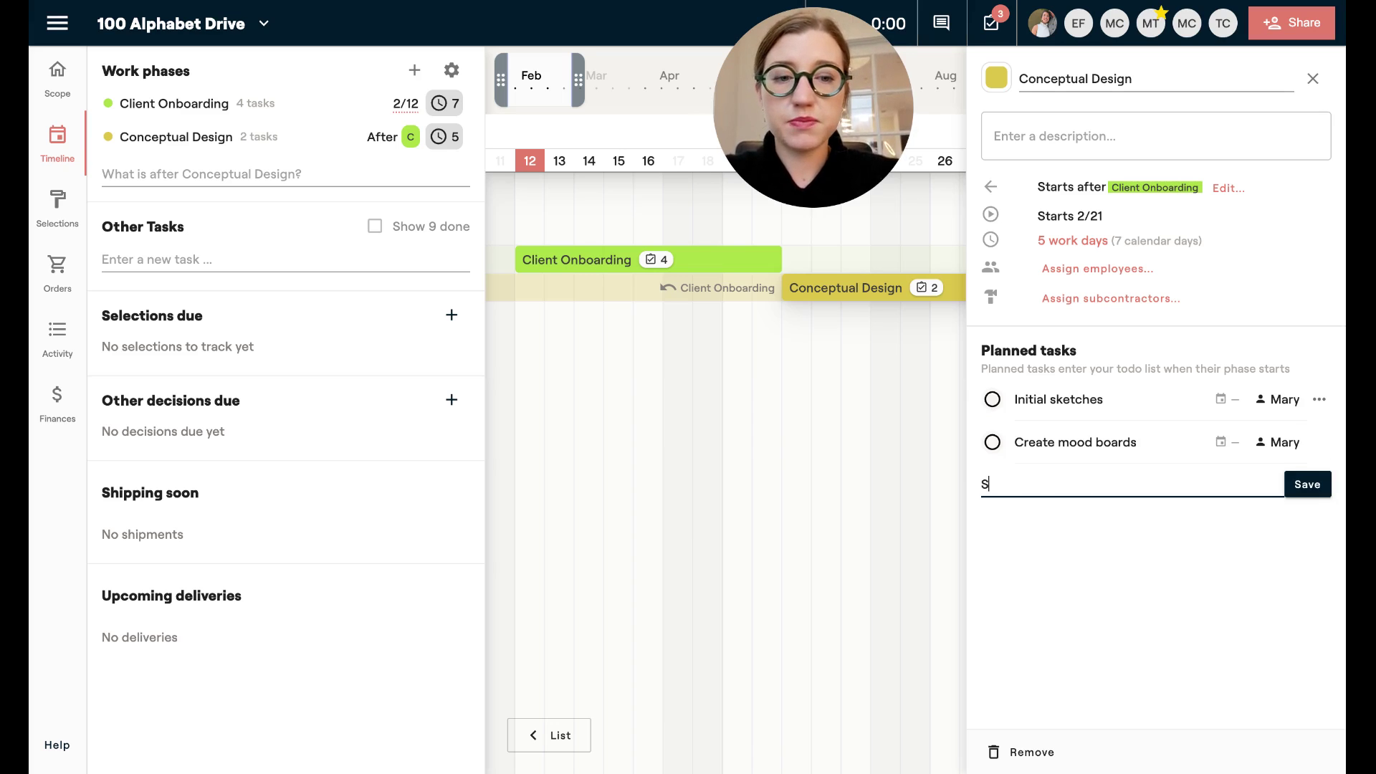
pyautogui.write('pace planning')
pyautogui.press('Return')
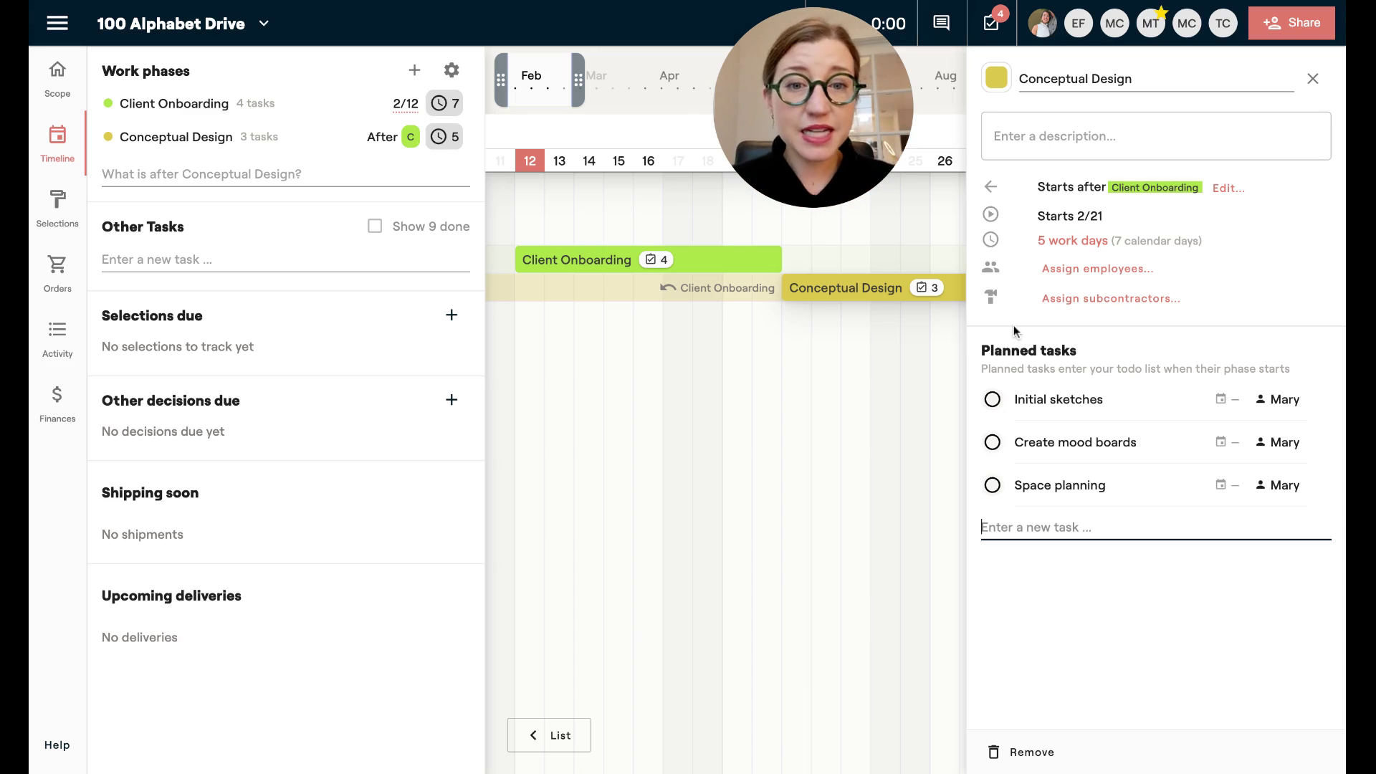
# Remove Client Onboarding as a prerequisite of Conceptual Design, letting it start 3/1.
pyautogui.click(382, 147)
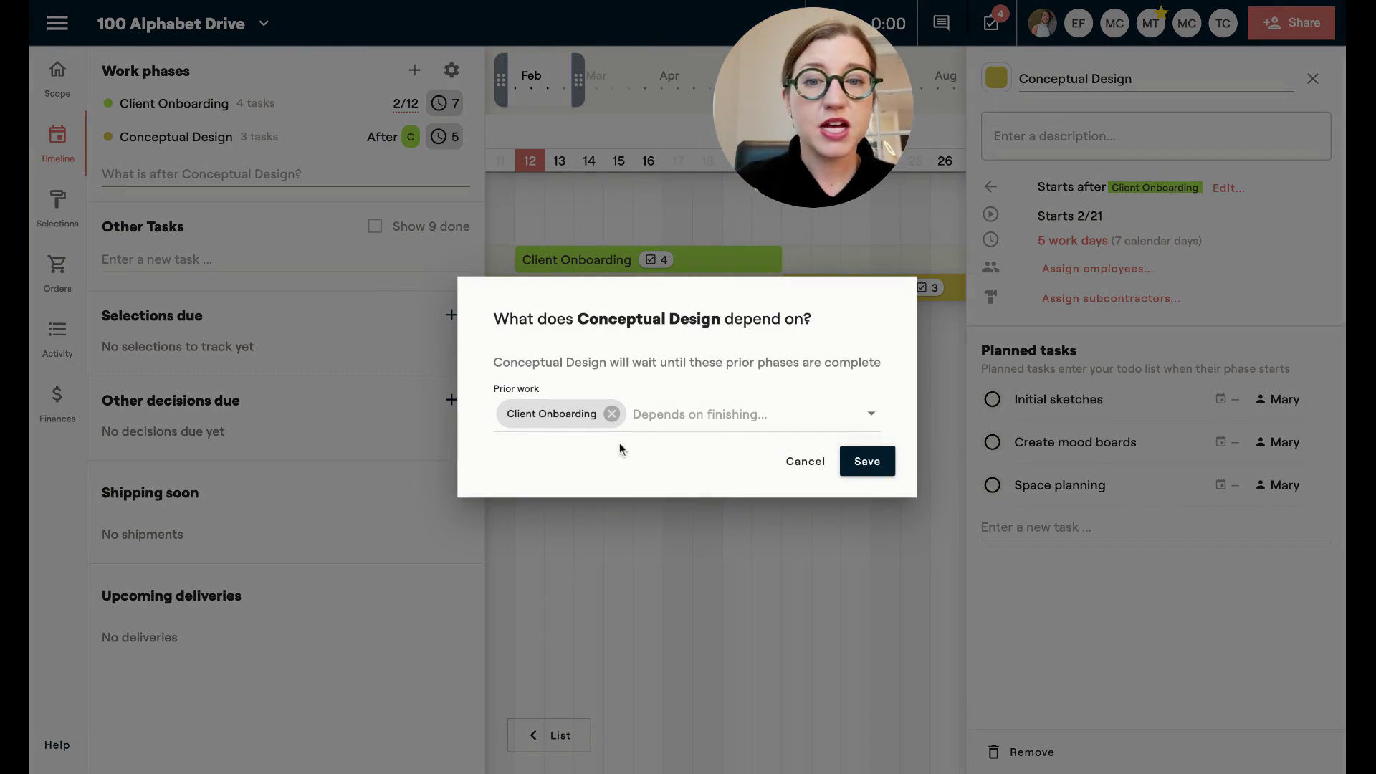
pyautogui.click(799, 463)
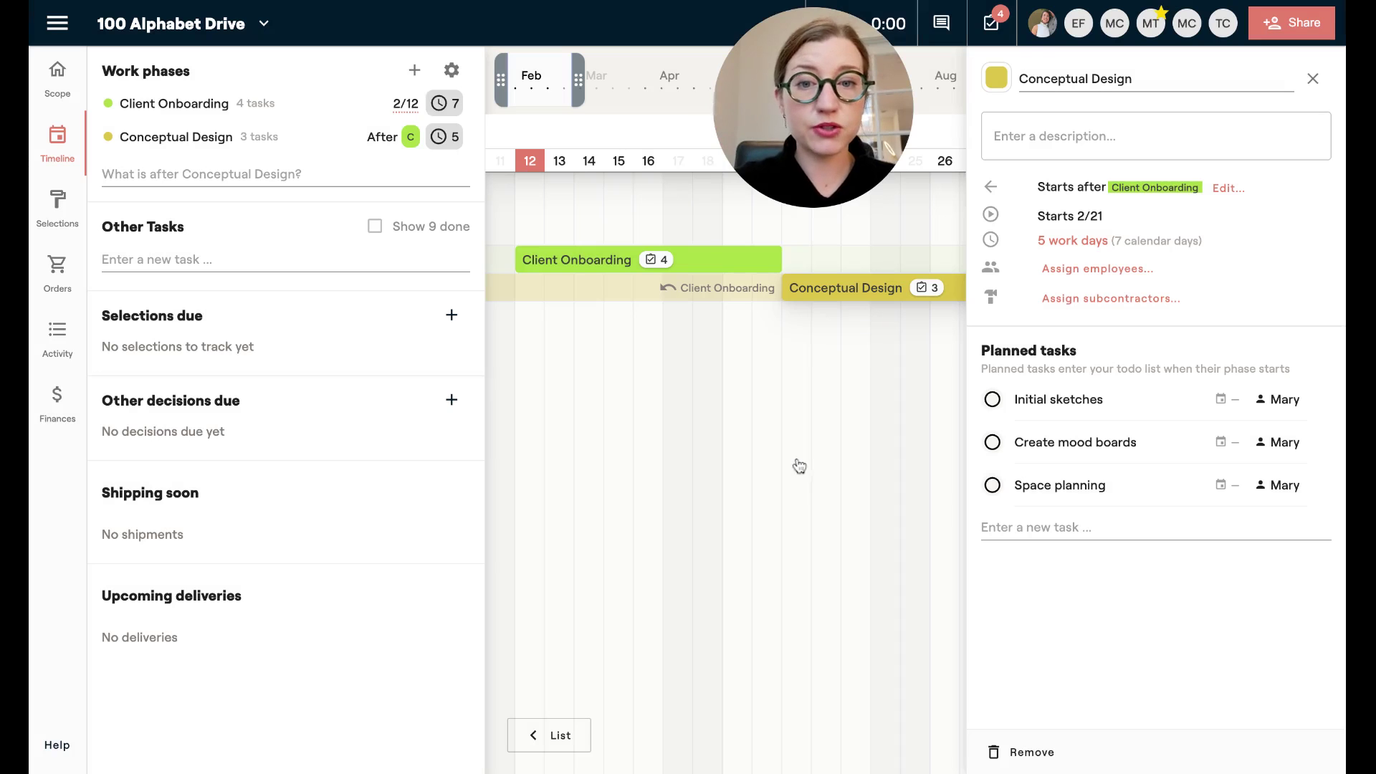
pyautogui.click(1313, 79)
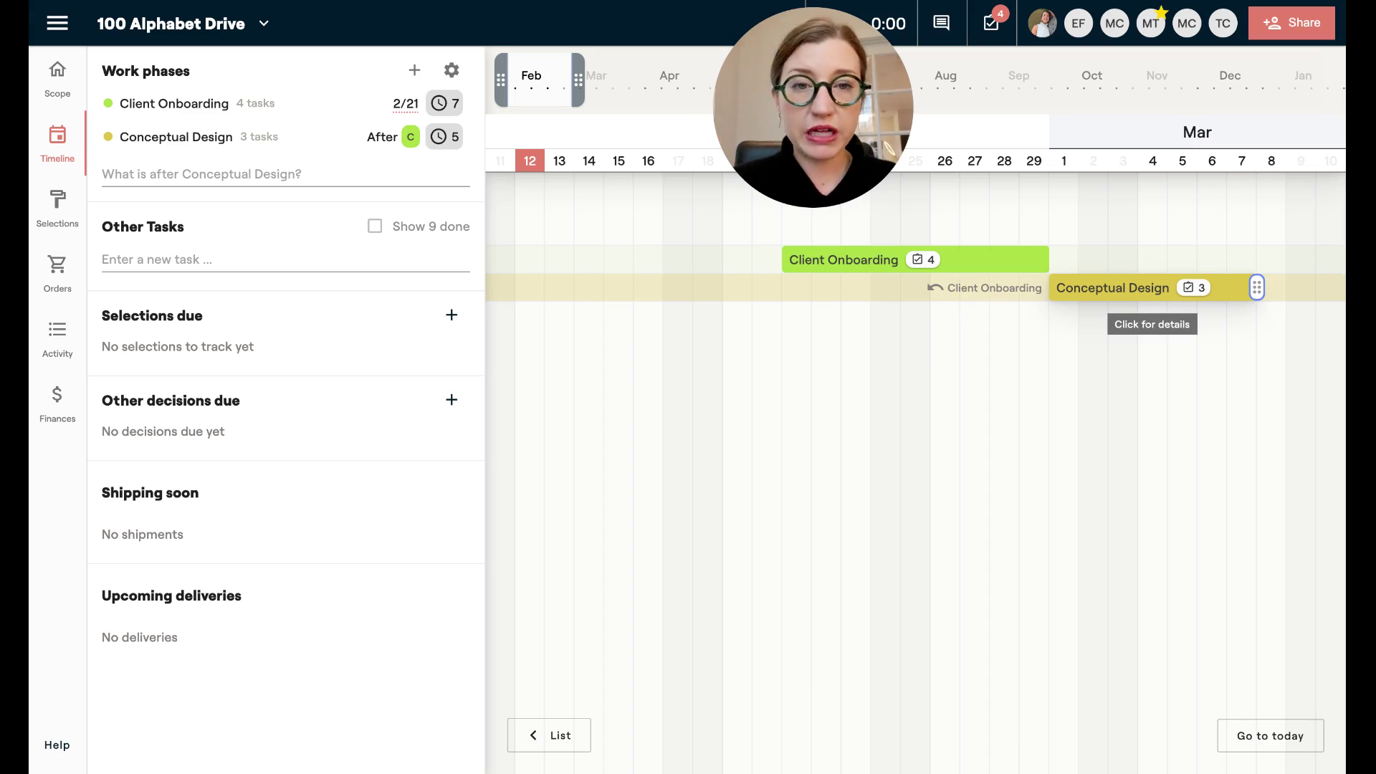
pyautogui.click(405, 136)
pyautogui.click(611, 415)
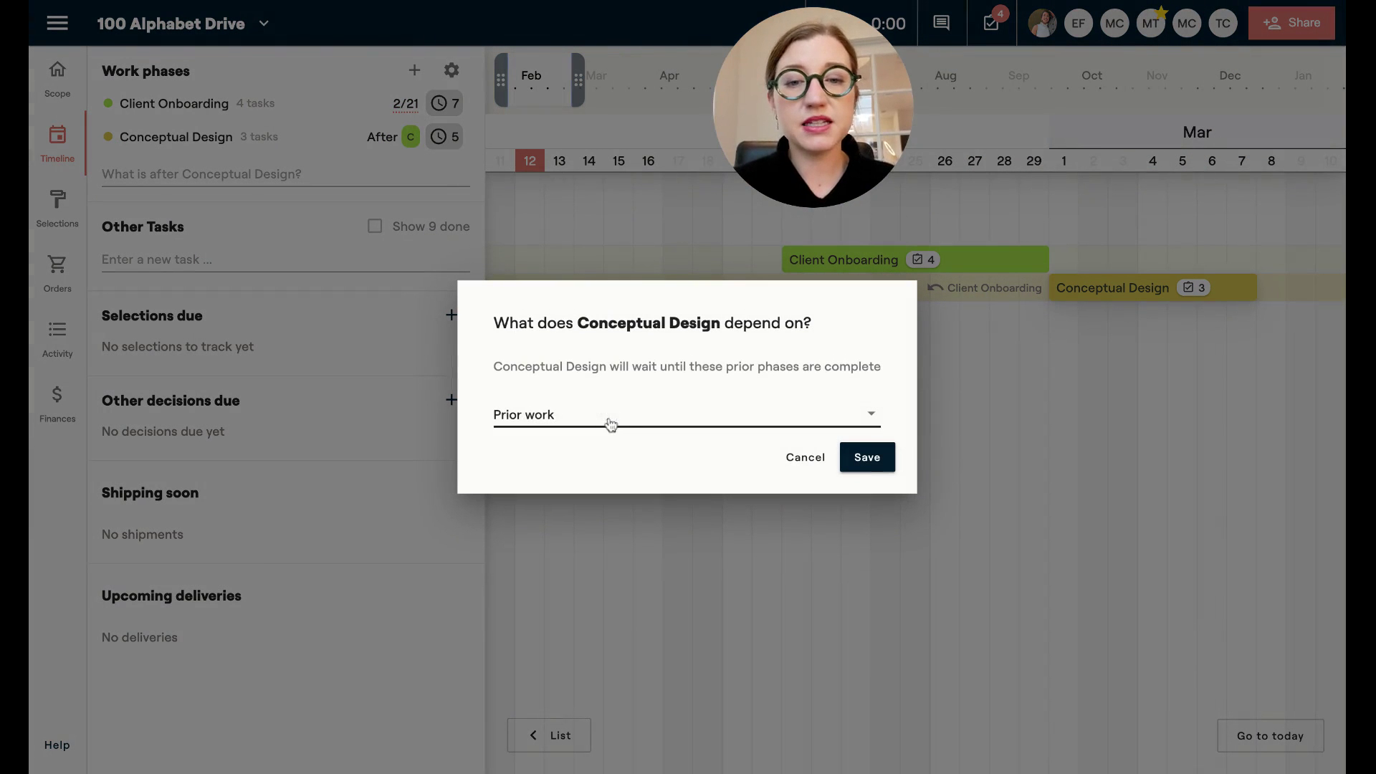
pyautogui.click(867, 461)
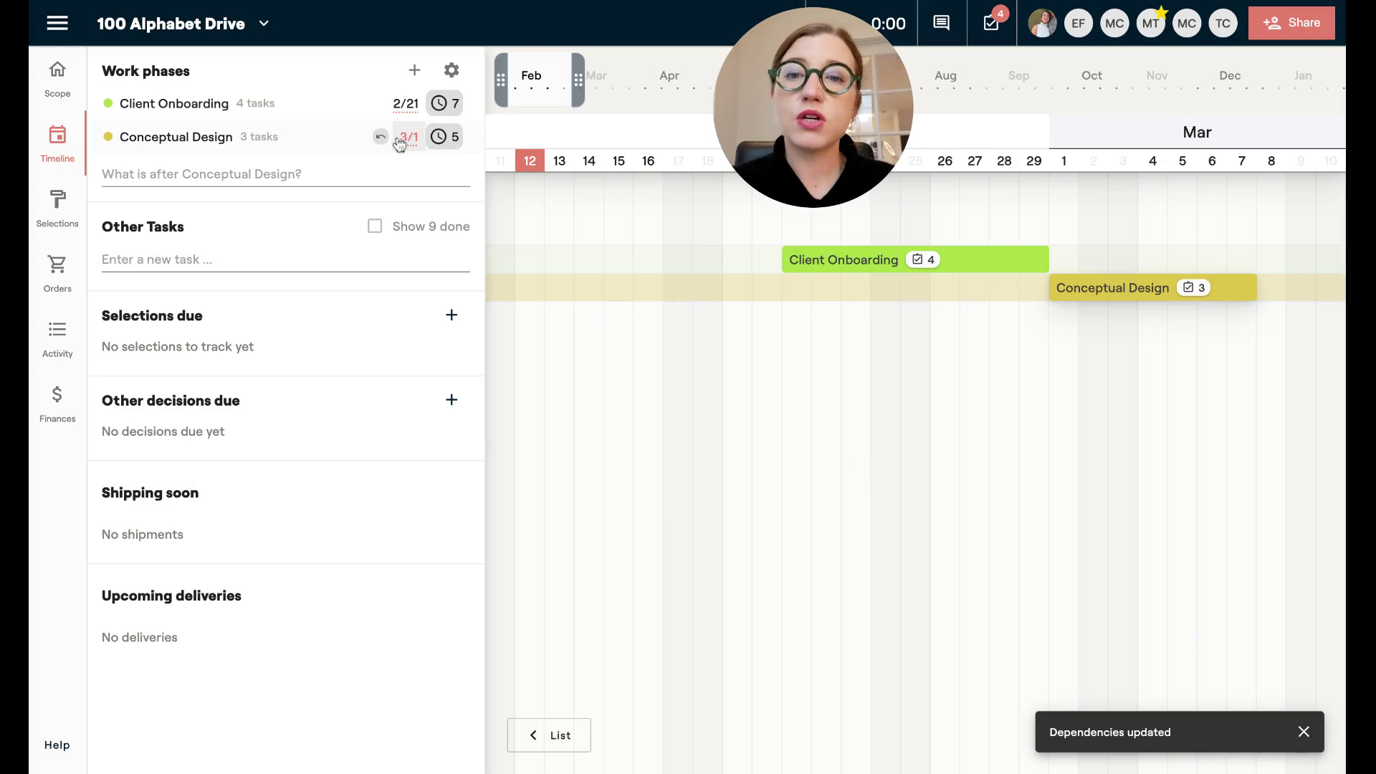
pyautogui.click(359, 168)
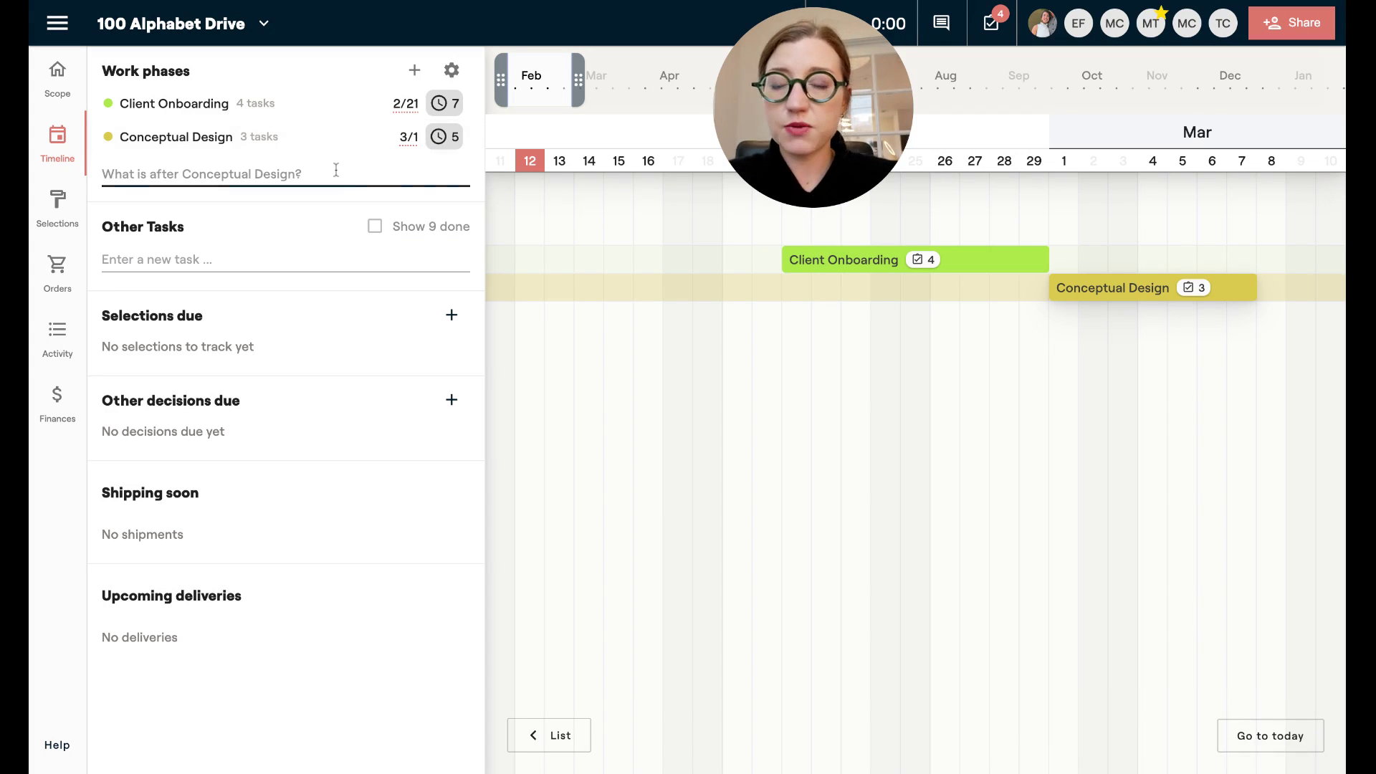
# Add a 'Schematic design' phase depending on both Conceptual Design and Client Onboarding.
pyautogui.write('Schematic')
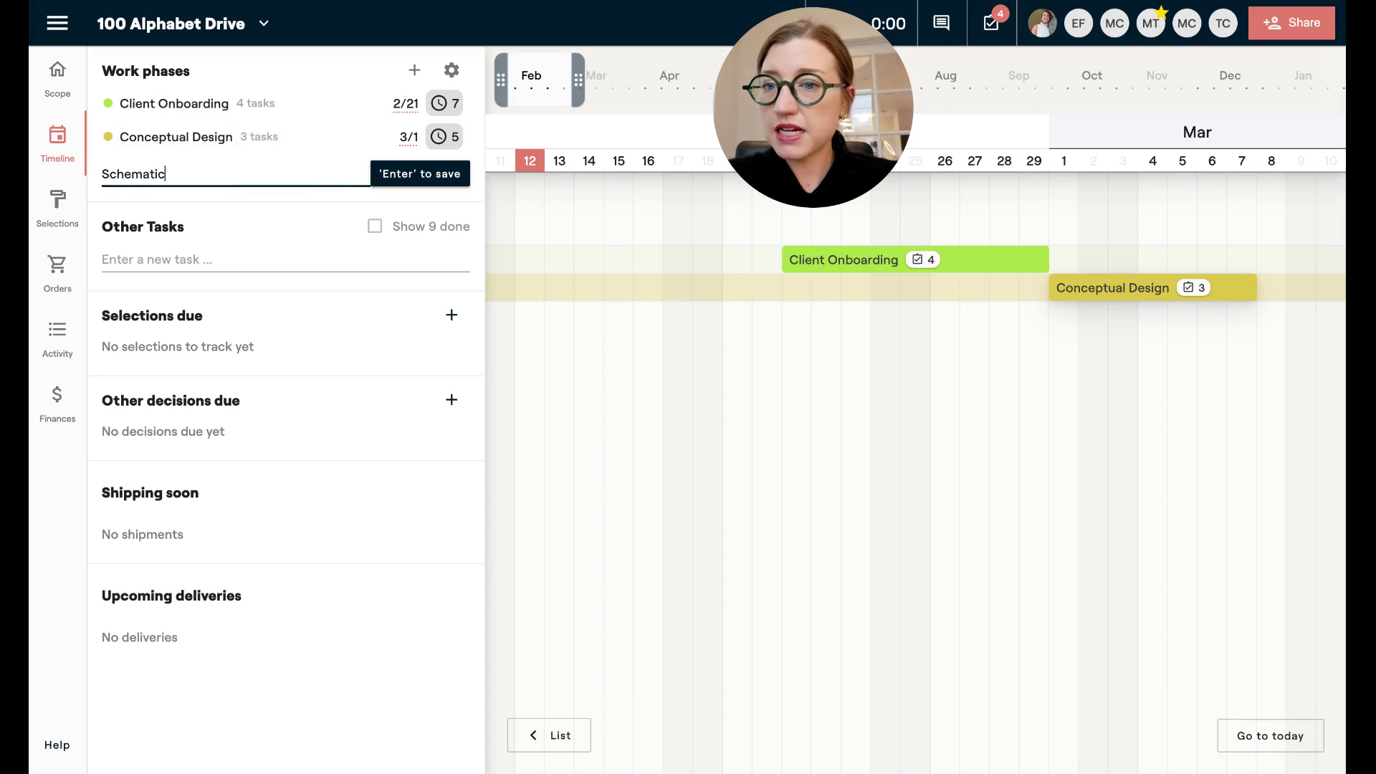
pyautogui.write(' design')
pyautogui.press('Return')
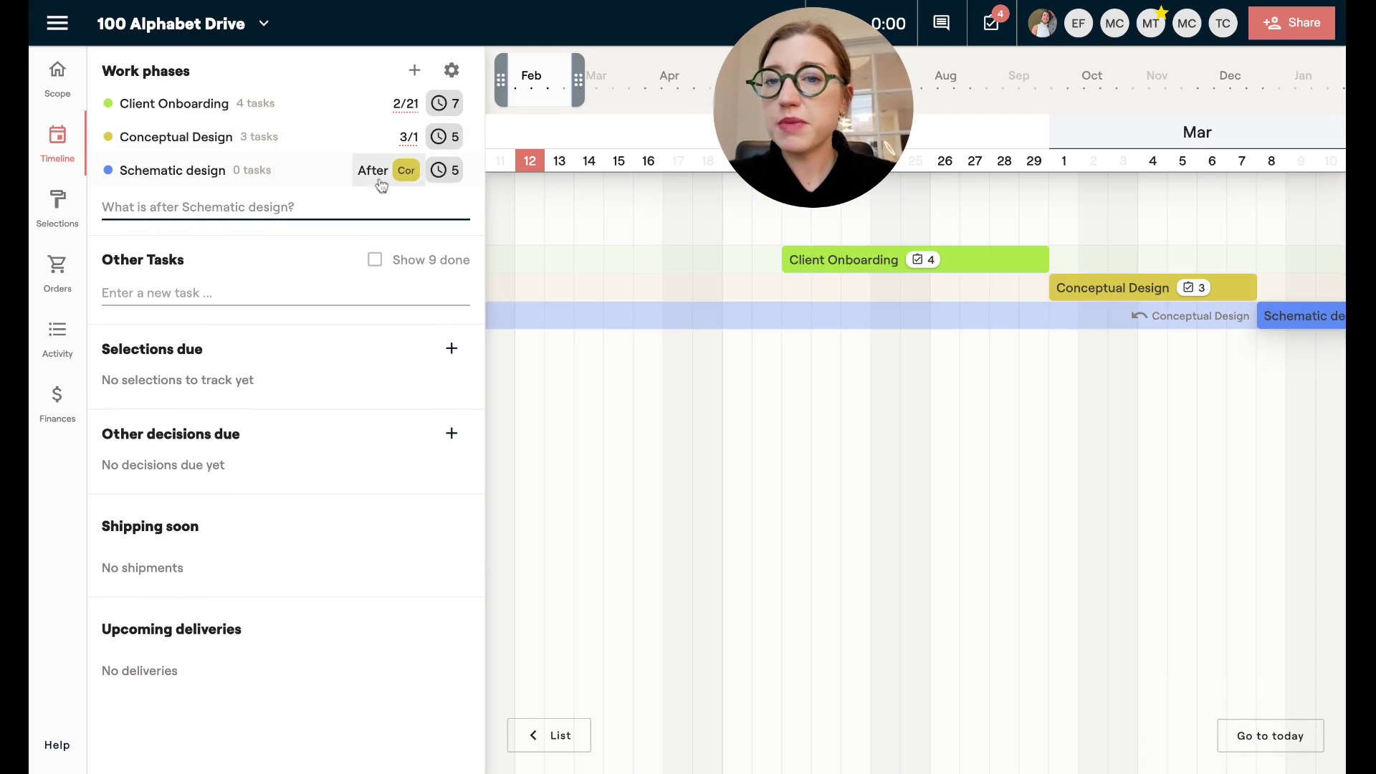
pyautogui.click(393, 172)
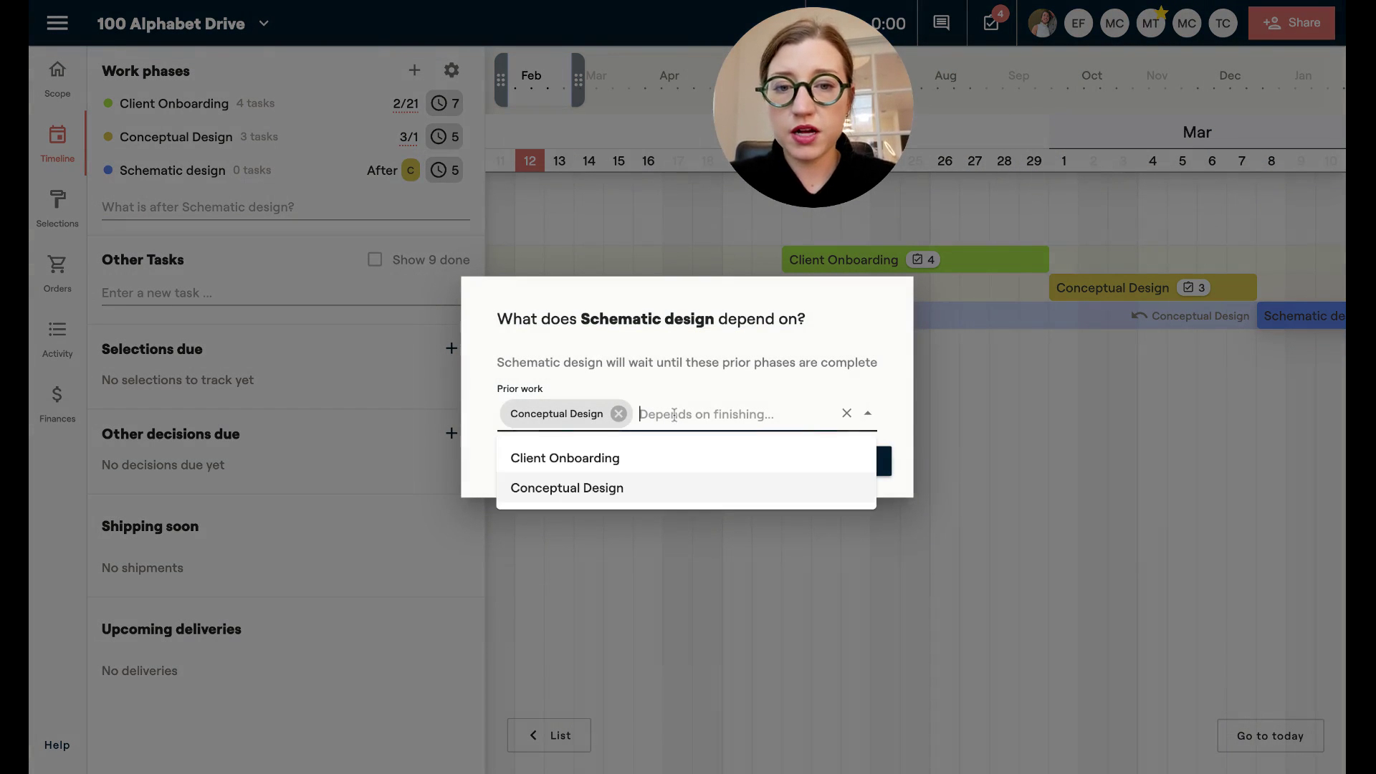
pyautogui.click(662, 454)
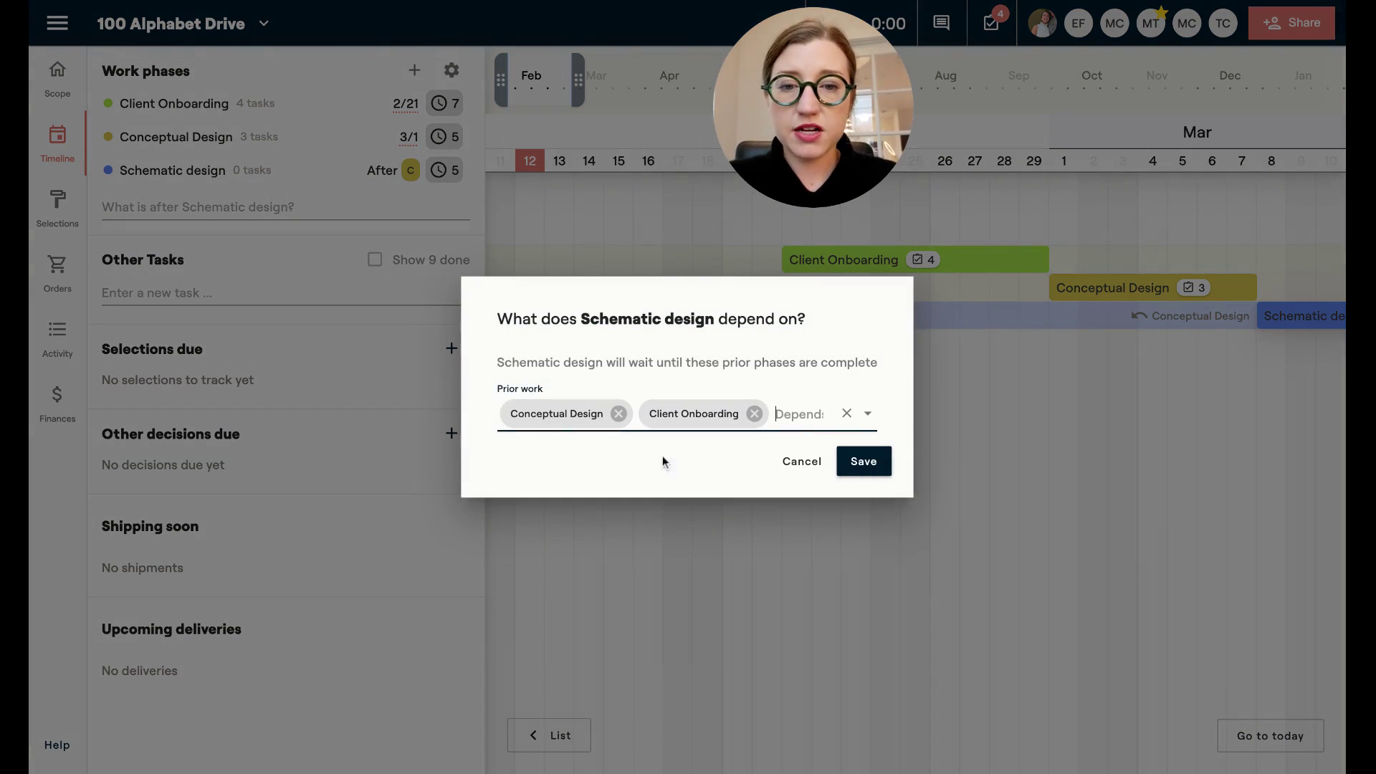
pyautogui.click(851, 462)
# Move the Client Onboarding phase earlier so it ends 2/15.
pyautogui.scroll(-3, 1076, 301)
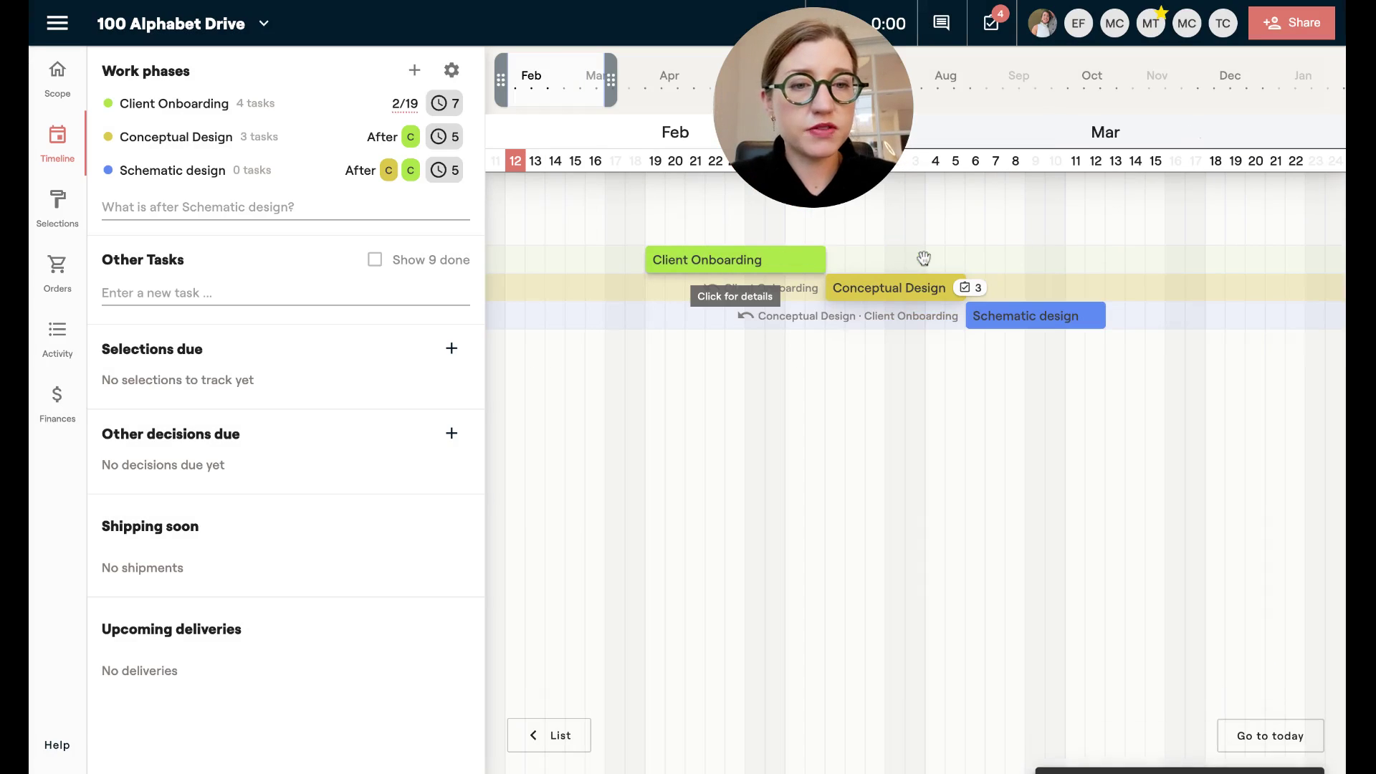
pyautogui.moveTo(922, 258); pyautogui.dragTo(707, 260)
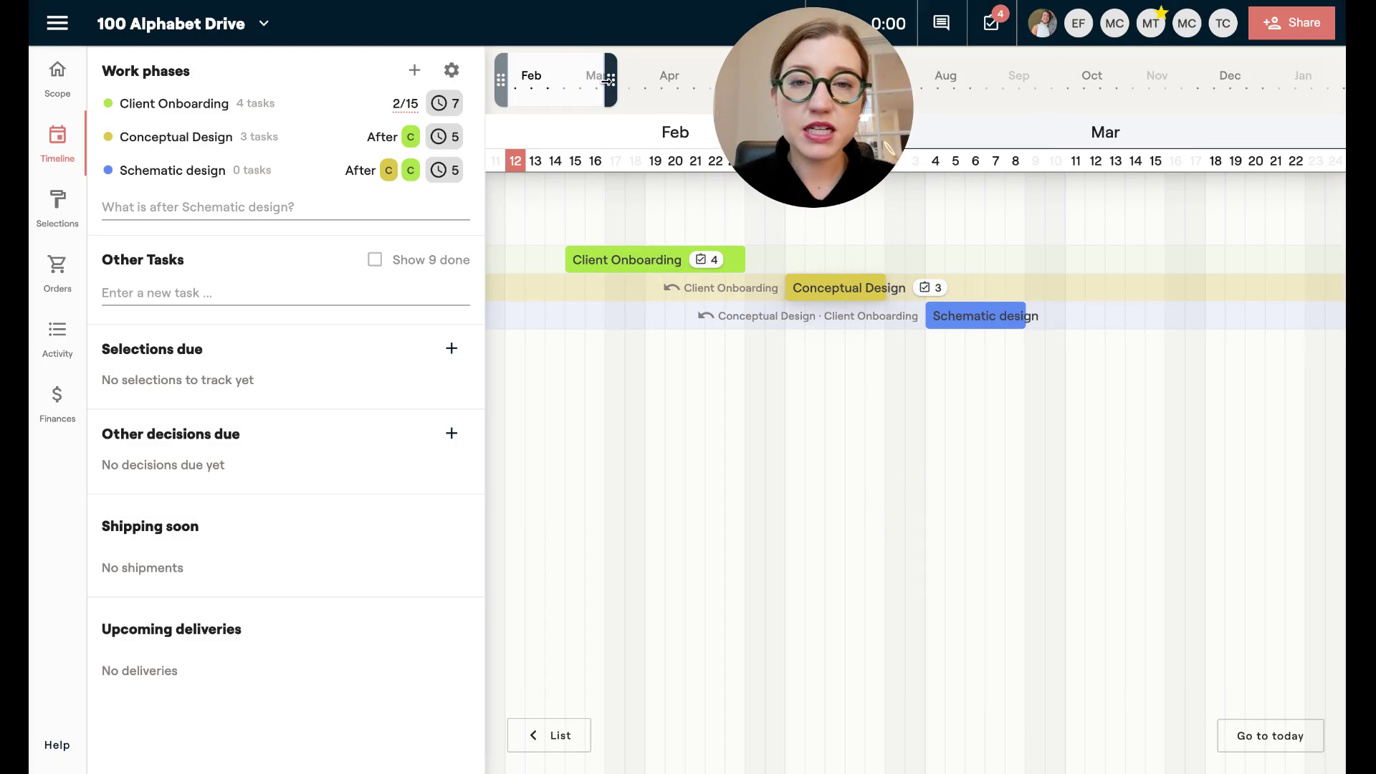
pyautogui.moveTo(611, 81); pyautogui.dragTo(606, 82)
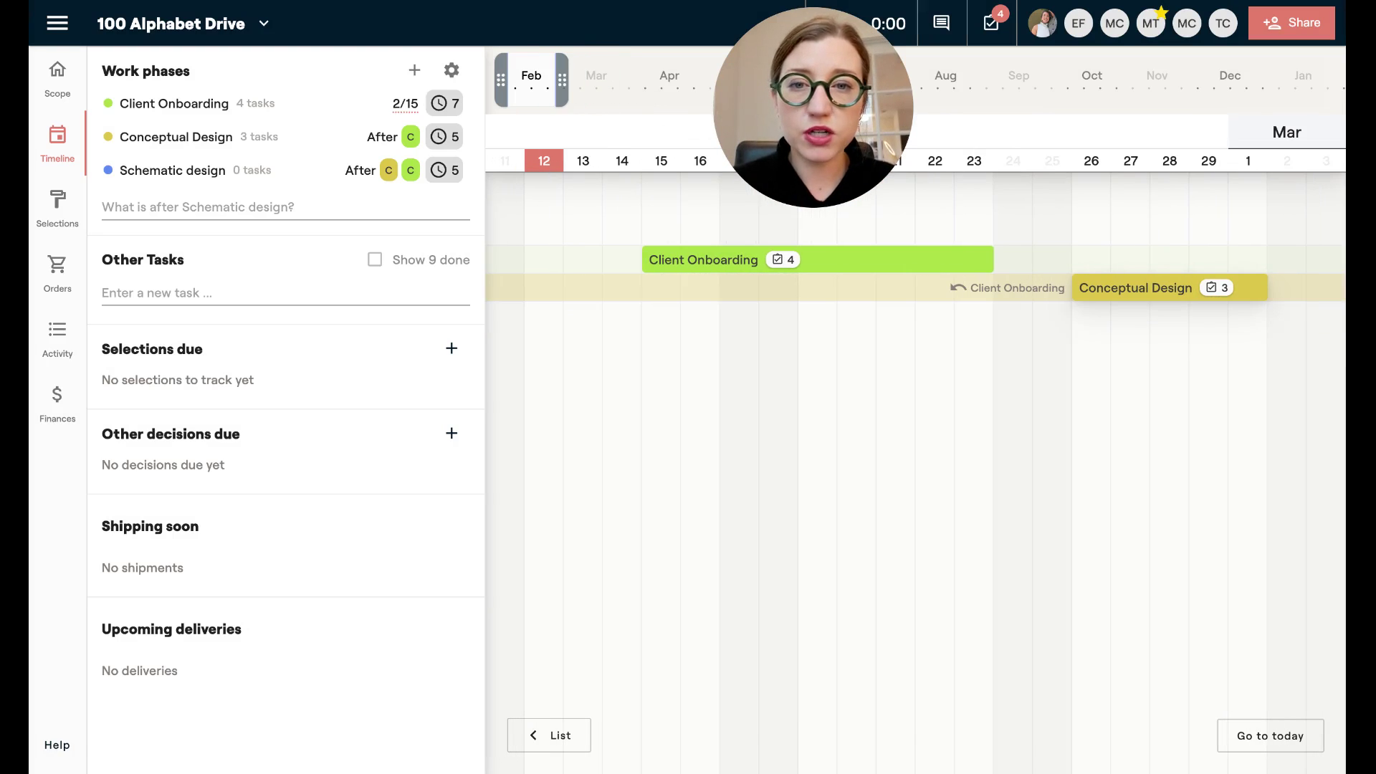
pyautogui.click(524, 77)
pyautogui.moveTo(523, 77); pyautogui.dragTo(491, 77)
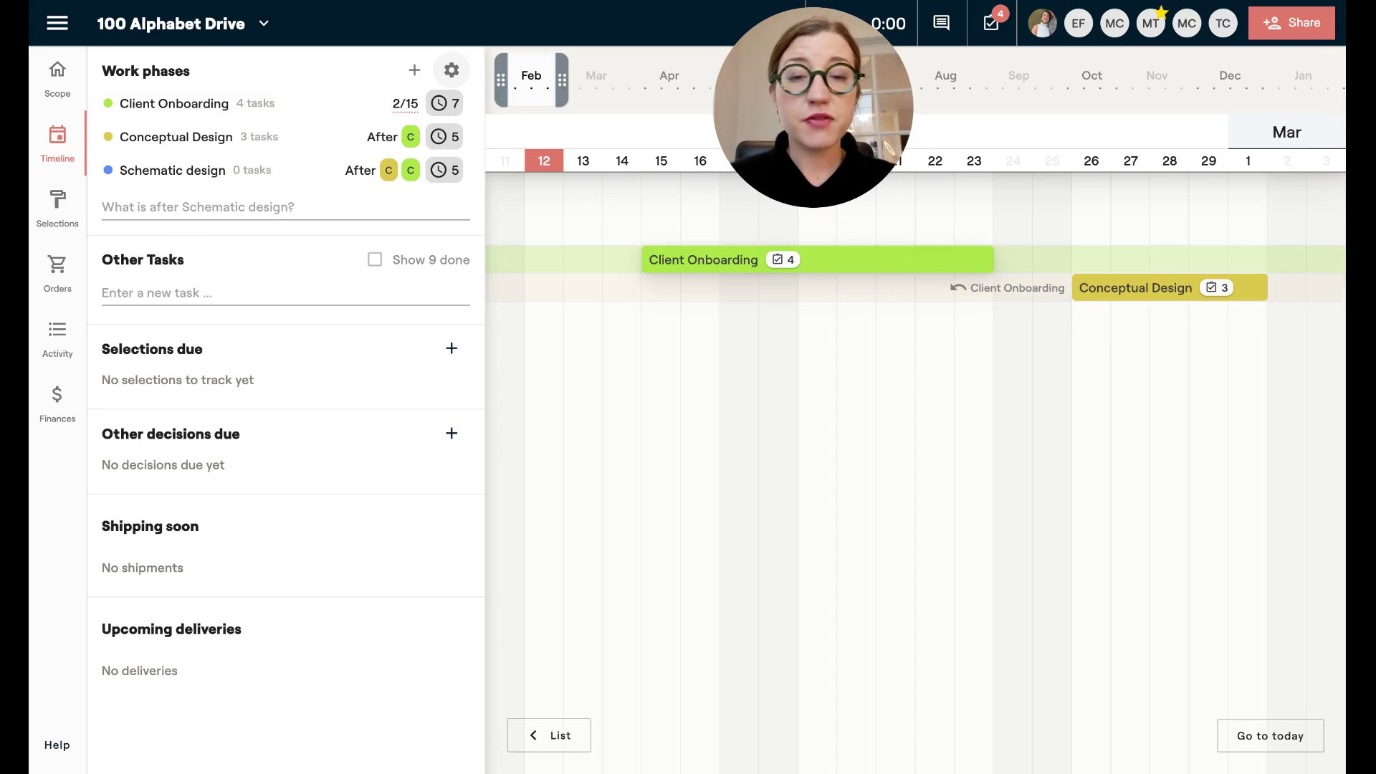
# Save the work phases as a new template called 'Kitchen Design Template'.
pyautogui.click(453, 72)
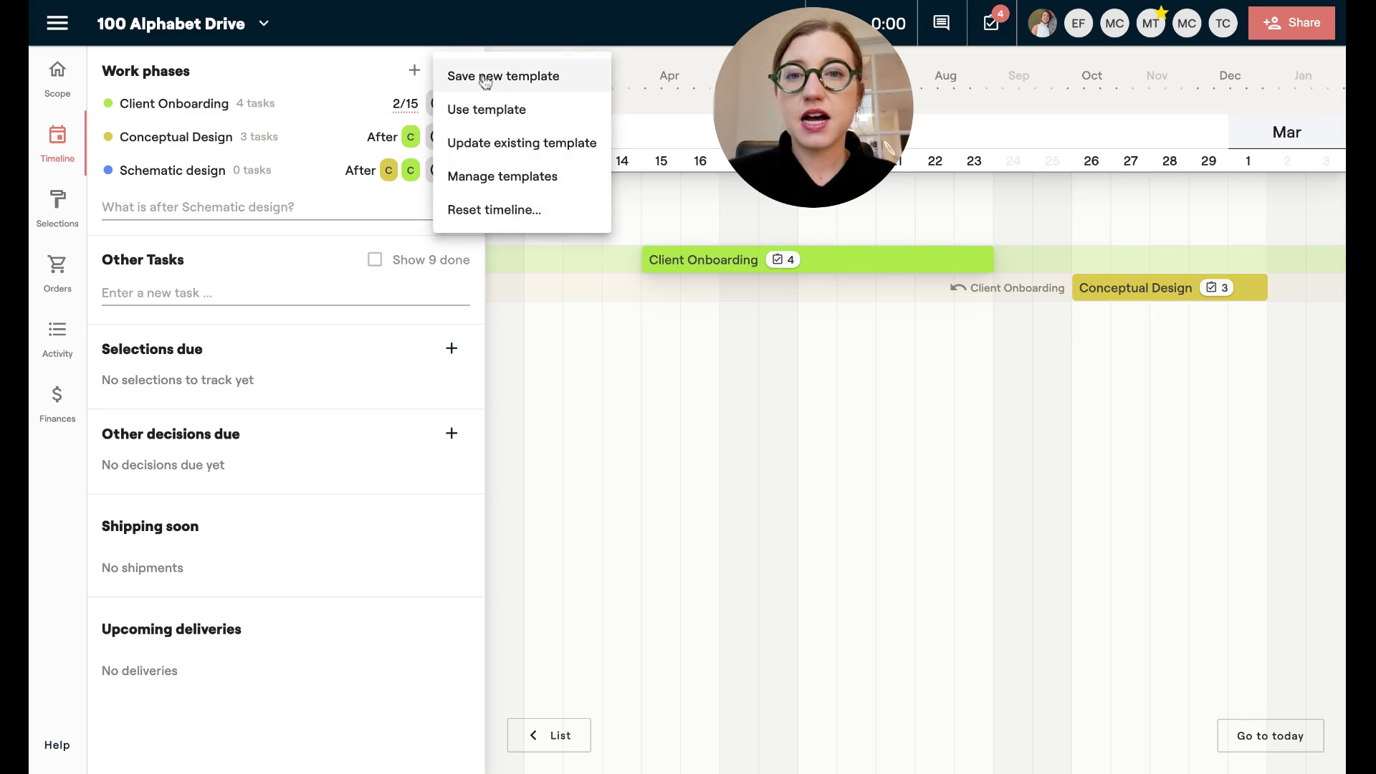
pyautogui.click(486, 79)
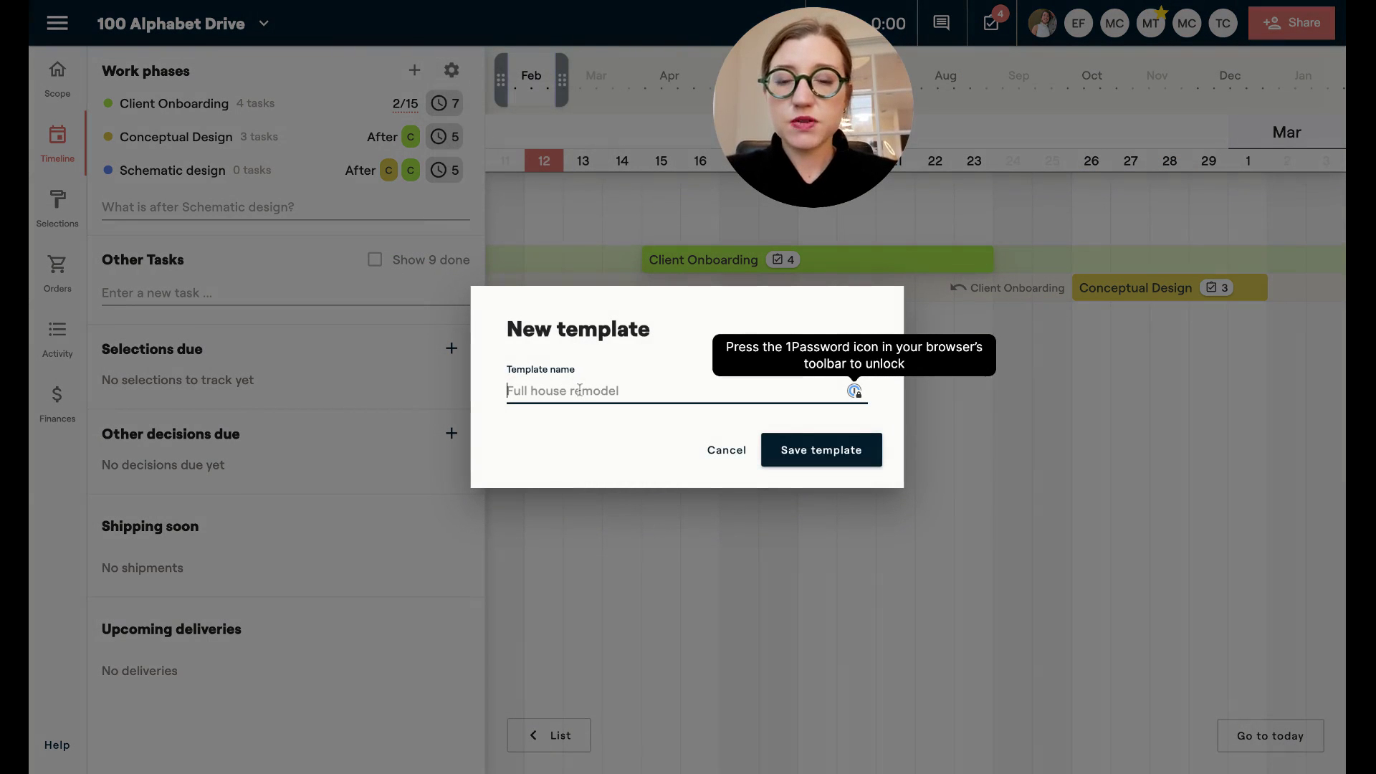
pyautogui.write('Kitchen Design ')
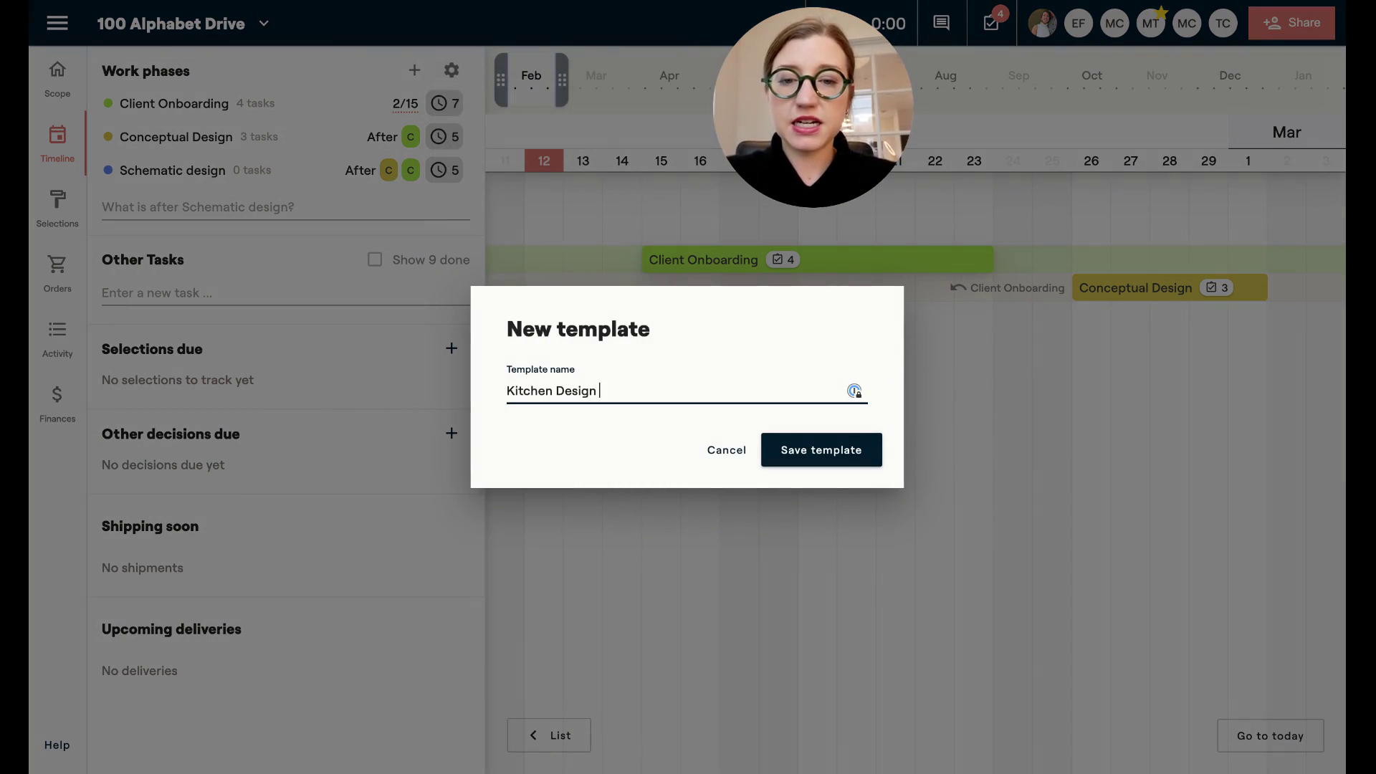
pyautogui.write('Template')
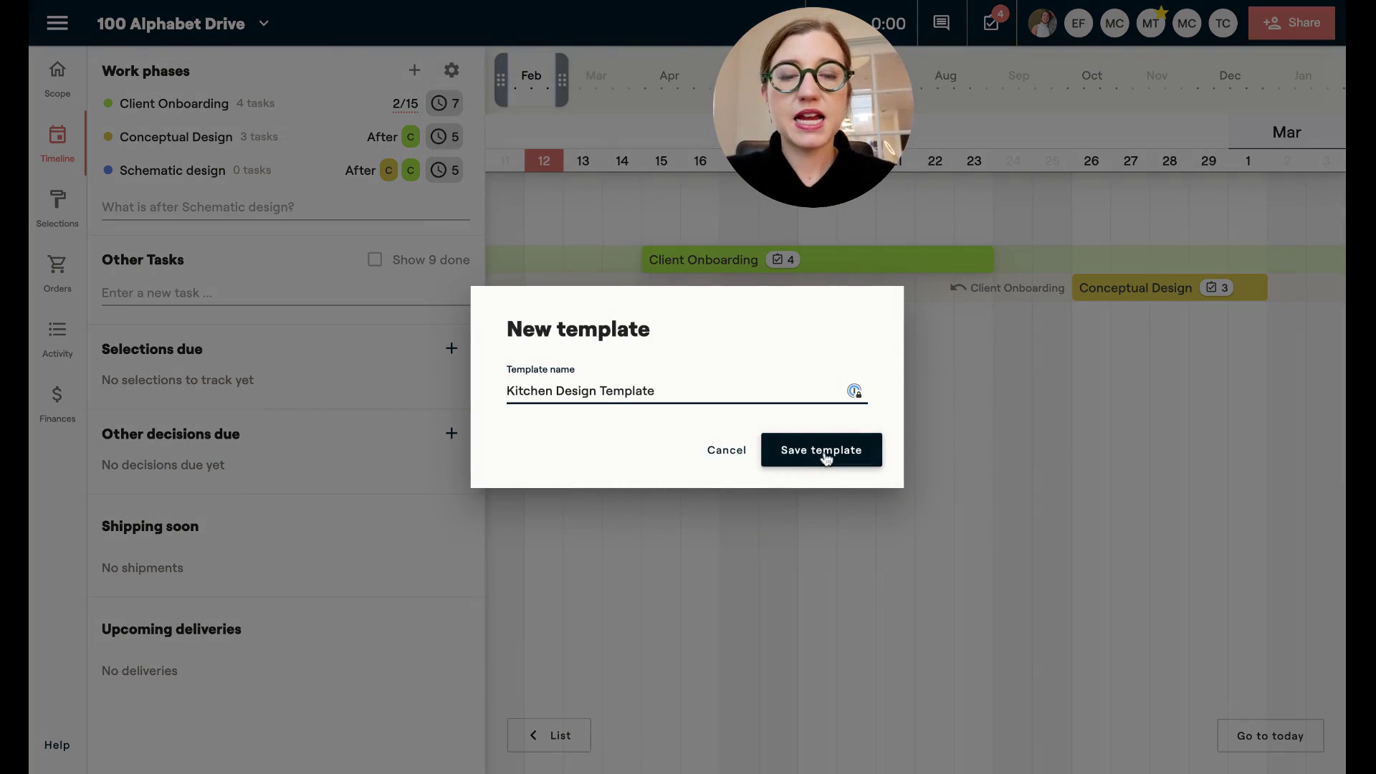
pyautogui.click(823, 453)
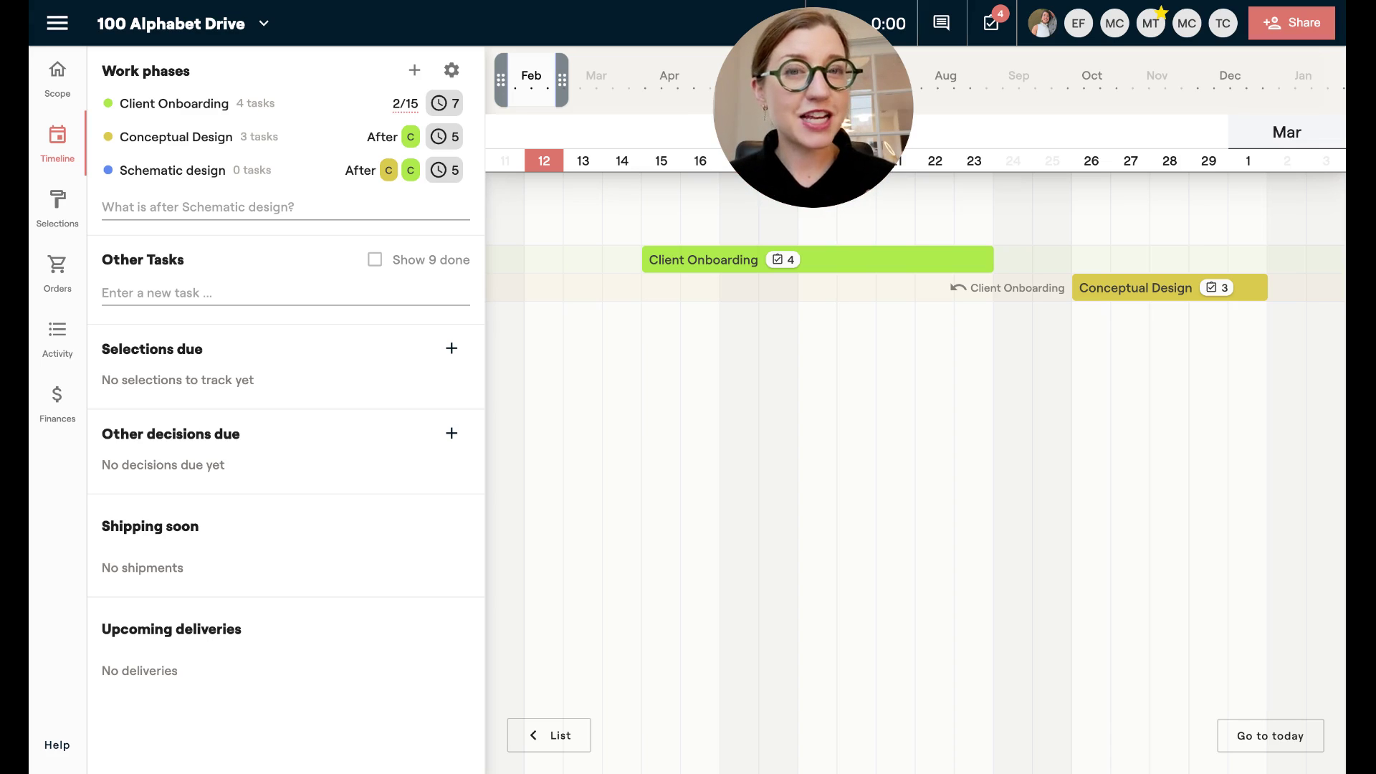
# Add the standalone task 'Return damaged side table' under Other Tasks.
pyautogui.click(218, 283)
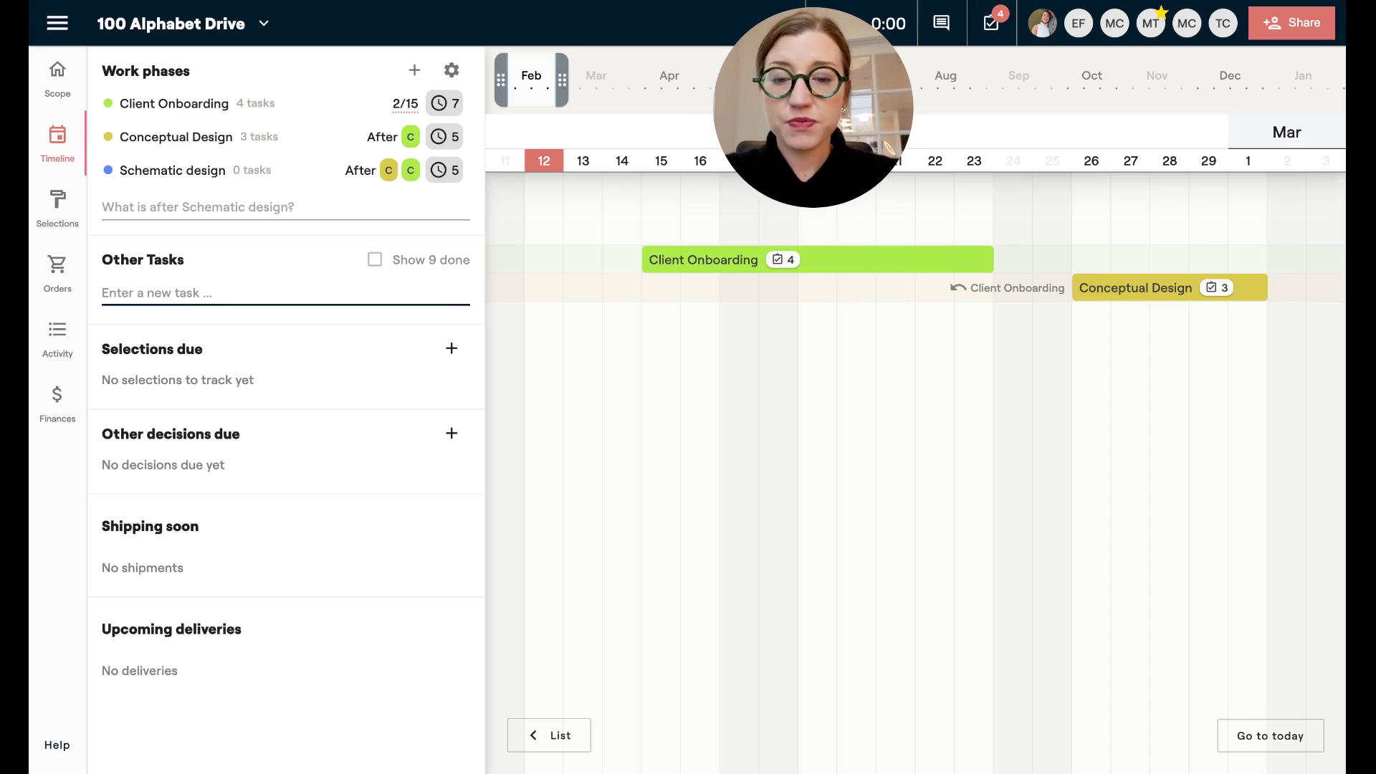
pyautogui.write('RE')
pyautogui.write('return')
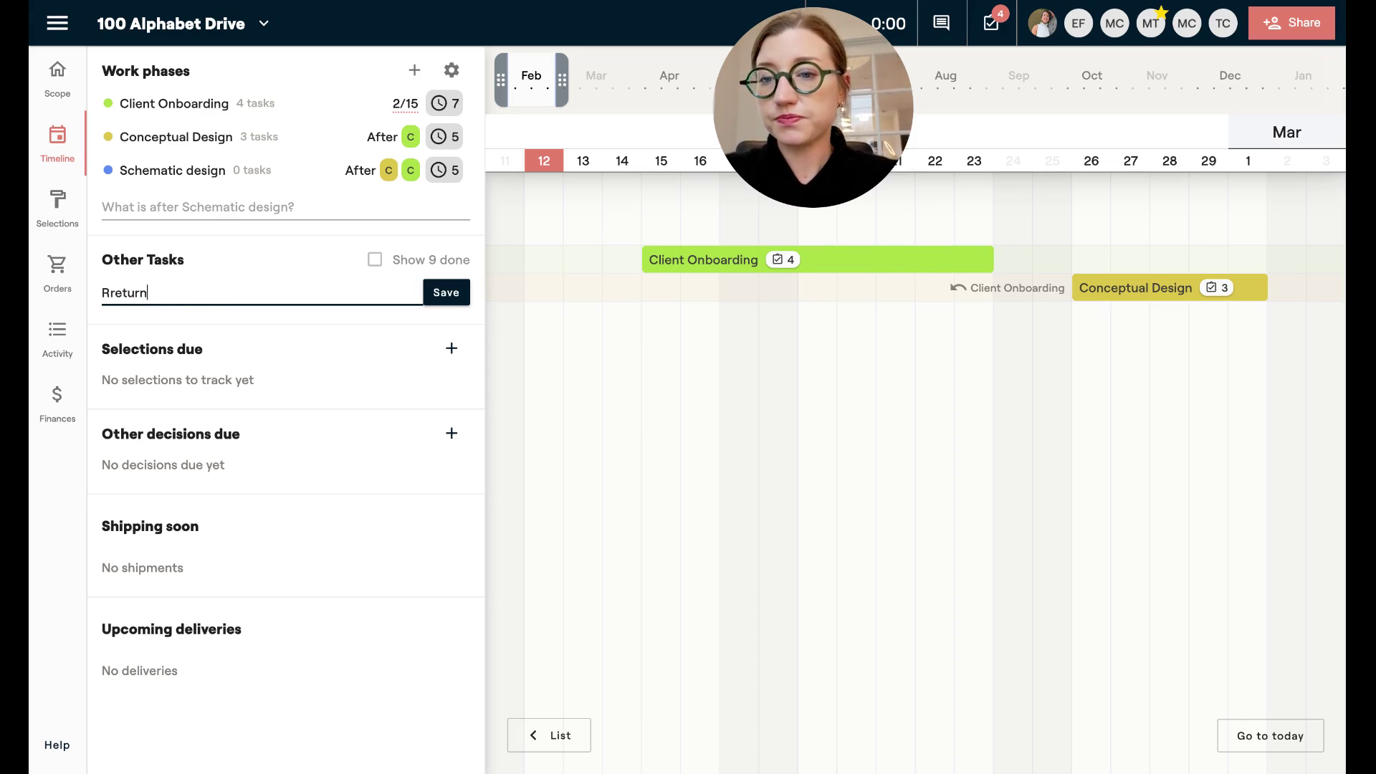
pyautogui.write(' dama')
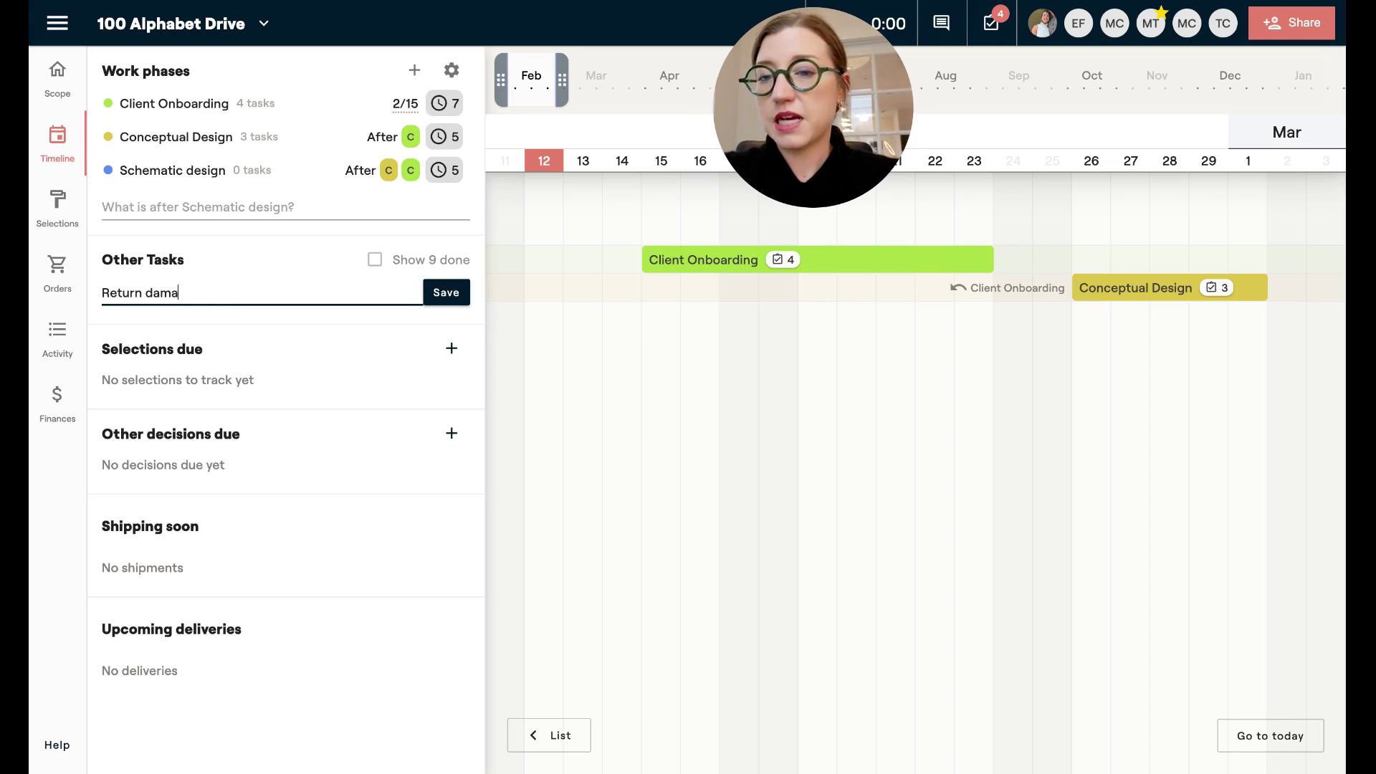
pyautogui.write('ged side table')
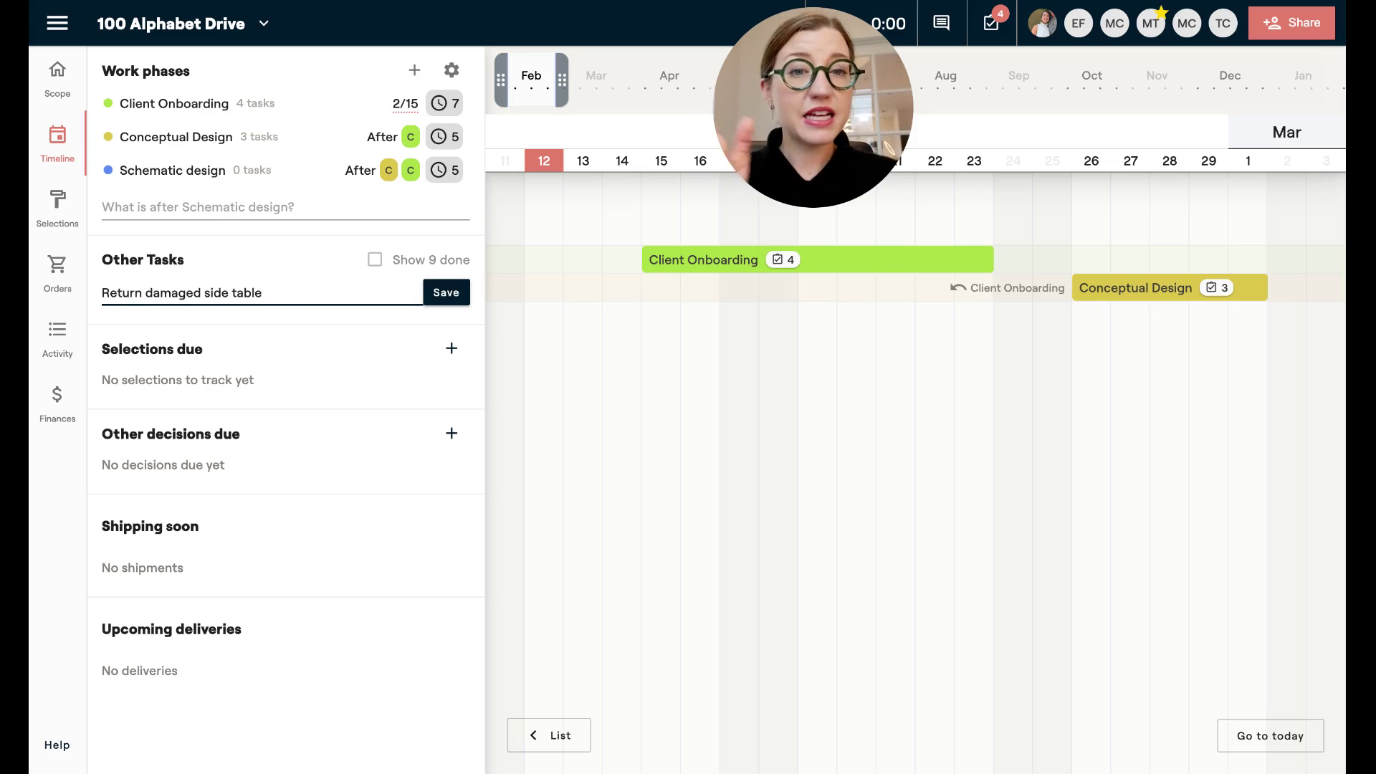
pyautogui.press('Return')
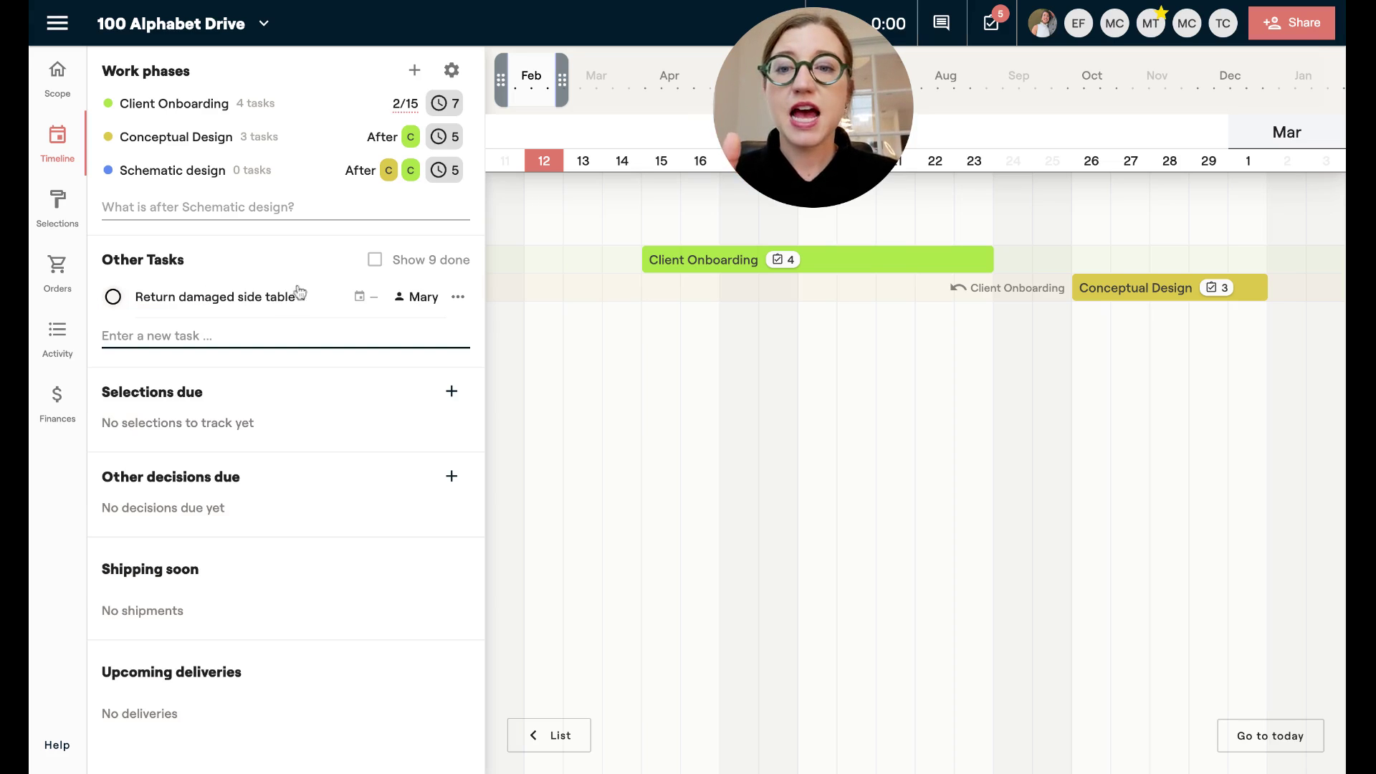
# Reassign 'Return damaged side table', add a teammate to notify when done, and set due 2/14.
pyautogui.click(251, 301)
pyautogui.click(574, 249)
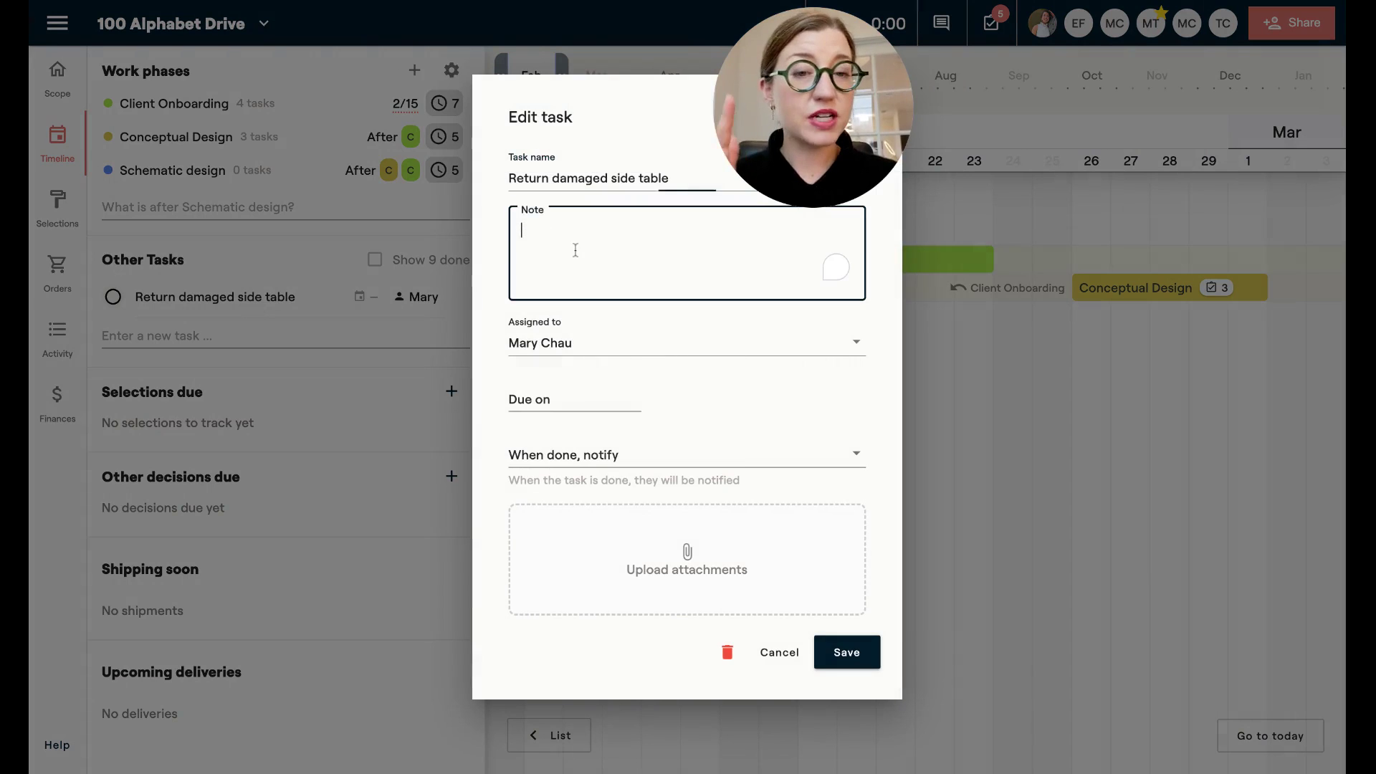
pyautogui.click(561, 354)
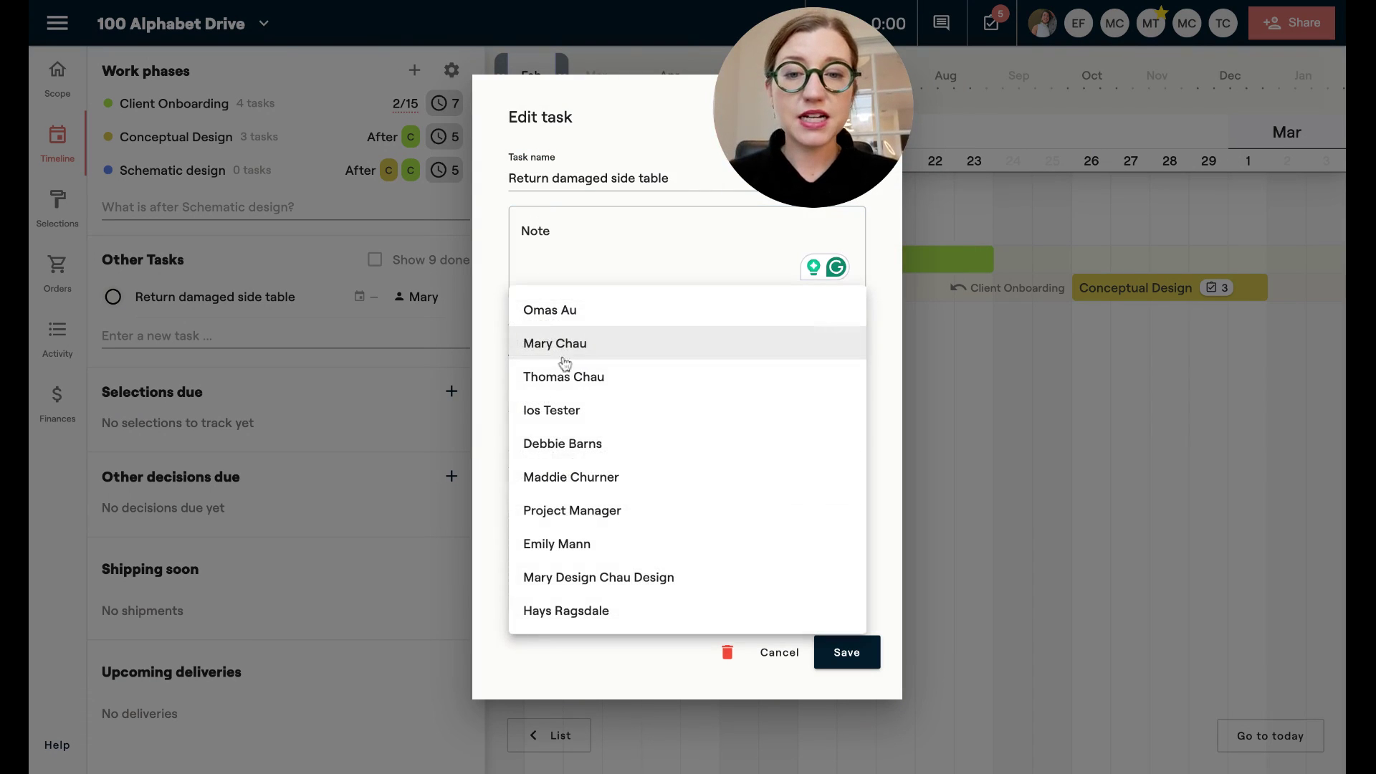
pyautogui.click(564, 482)
pyautogui.click(563, 458)
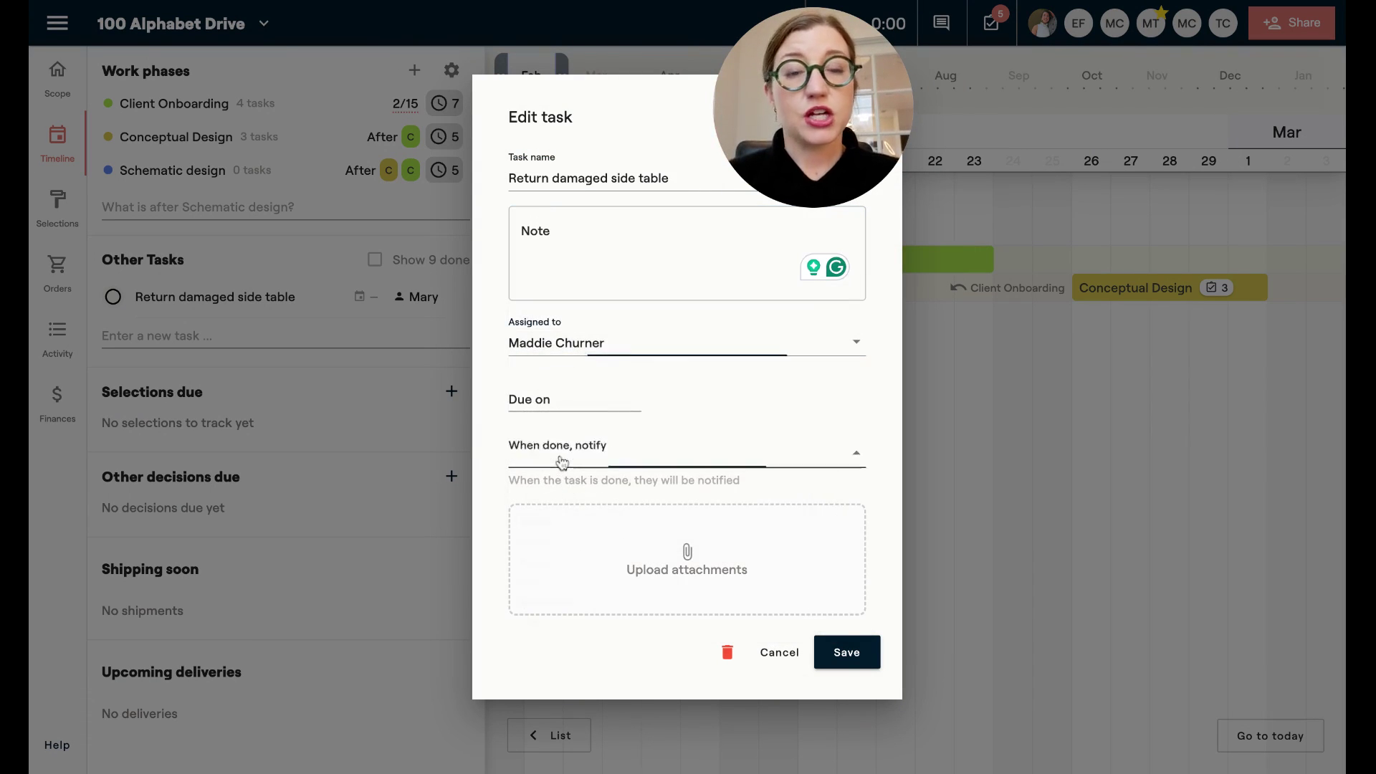
pyautogui.click(552, 469)
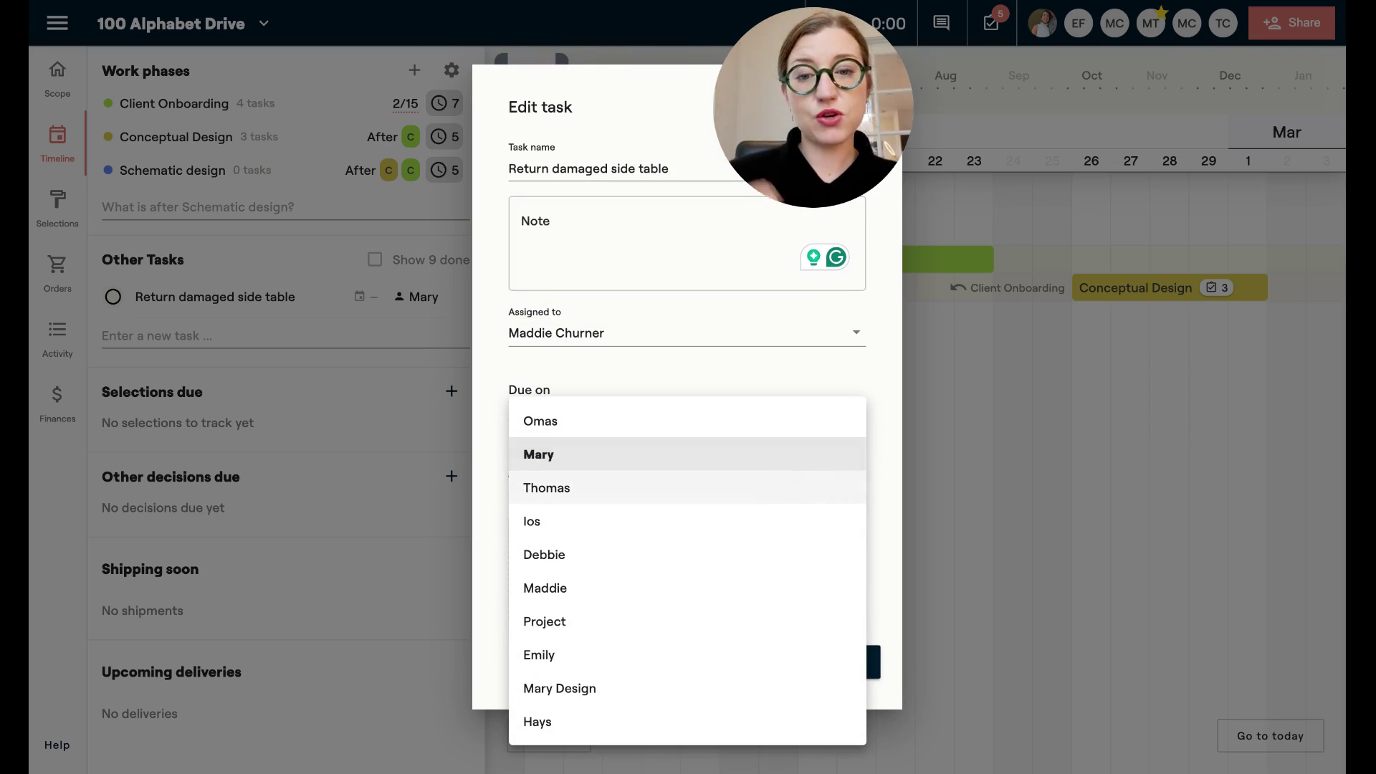
pyautogui.click(574, 391)
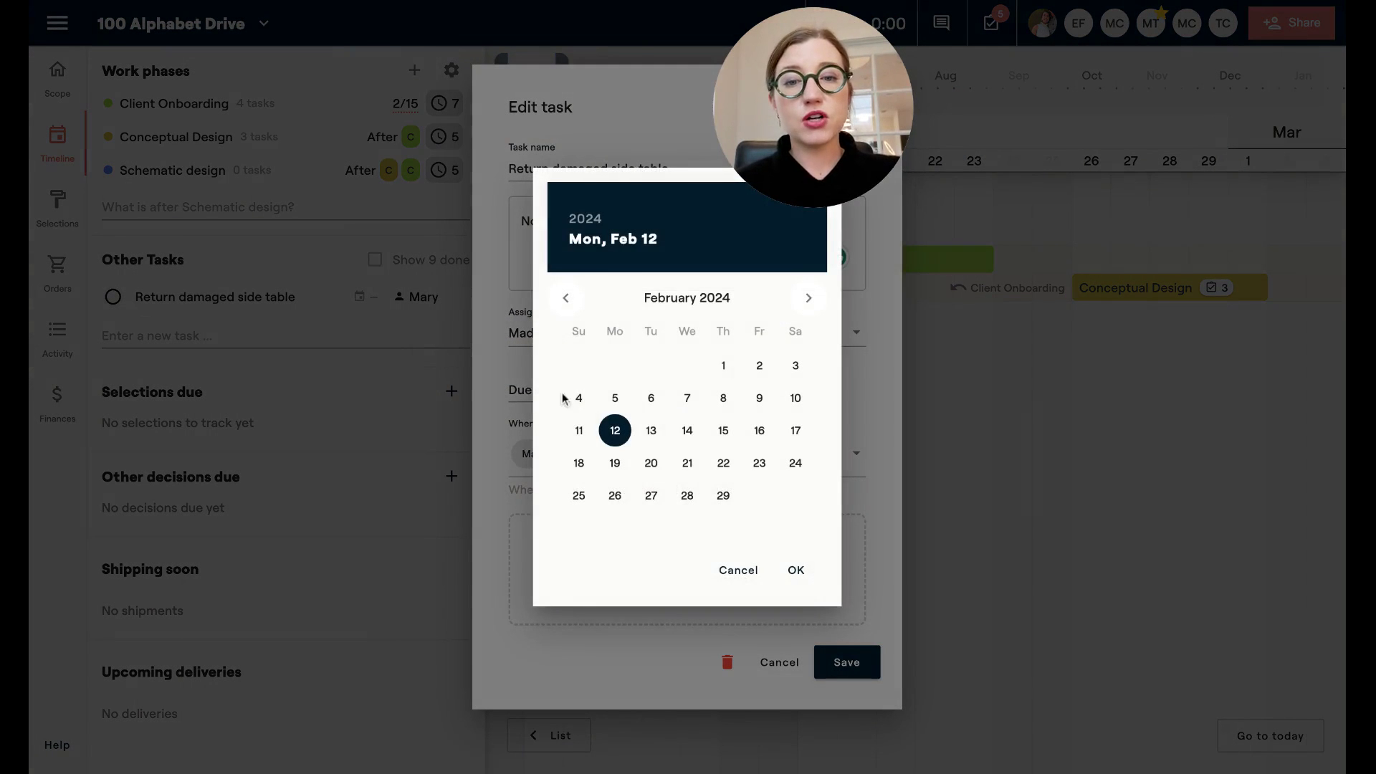
pyautogui.click(684, 430)
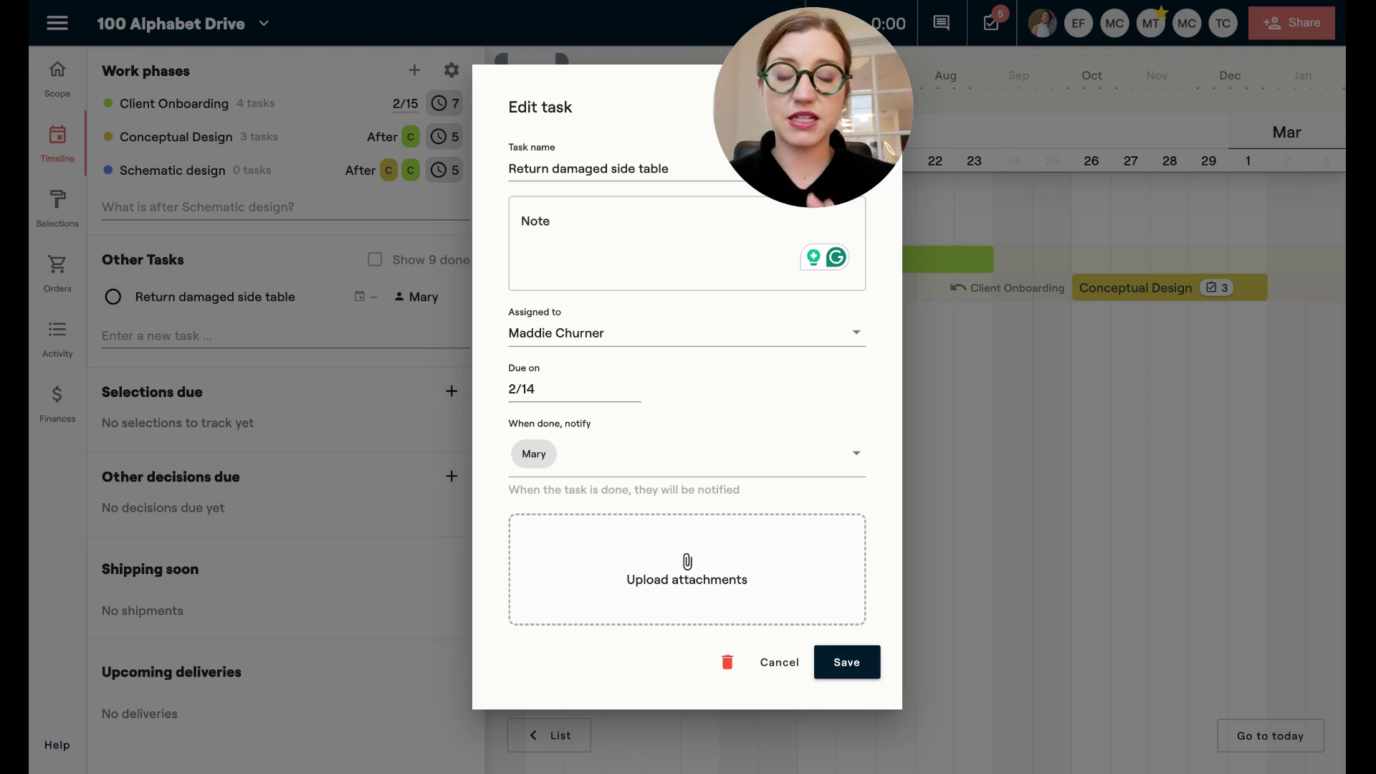
pyautogui.click(846, 662)
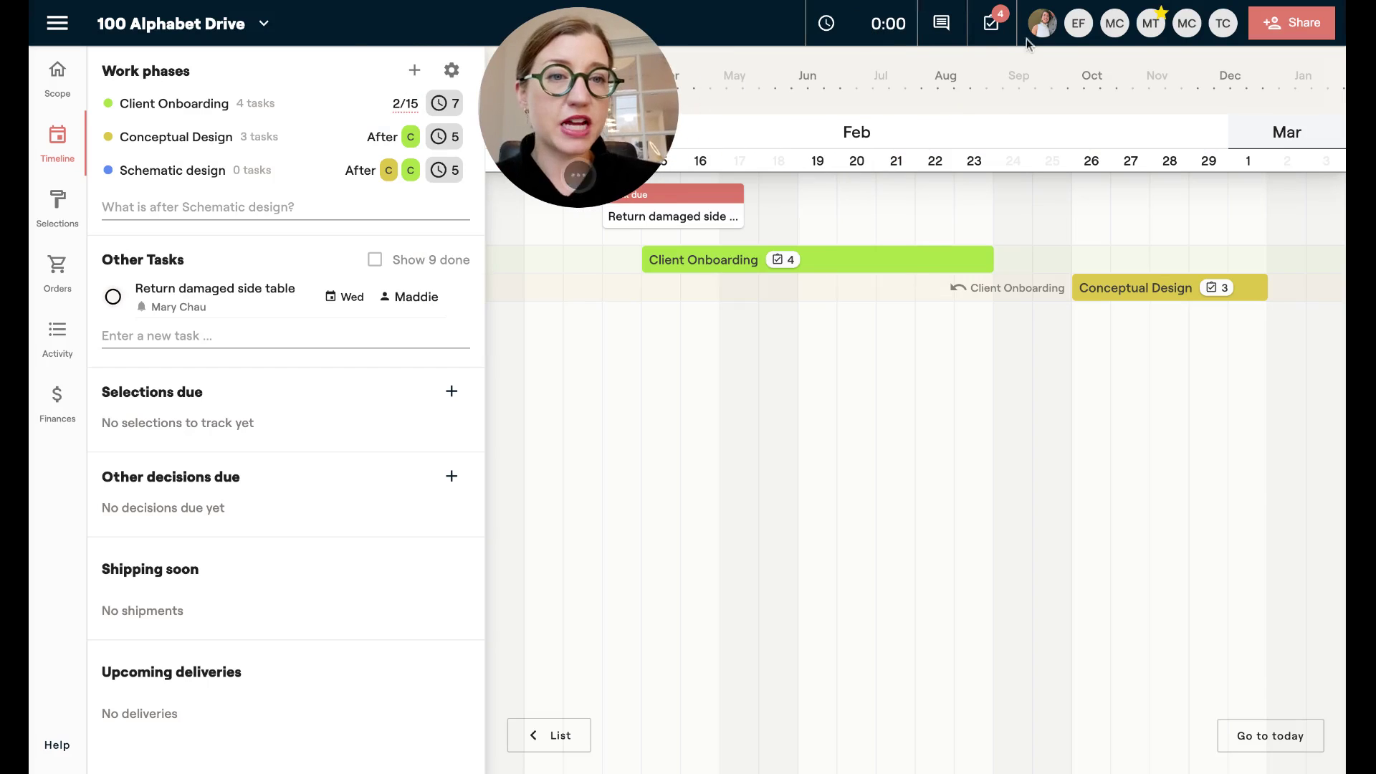
# Add 'new task here!' to My project tasks, then close and reopen the list.
pyautogui.click(994, 27)
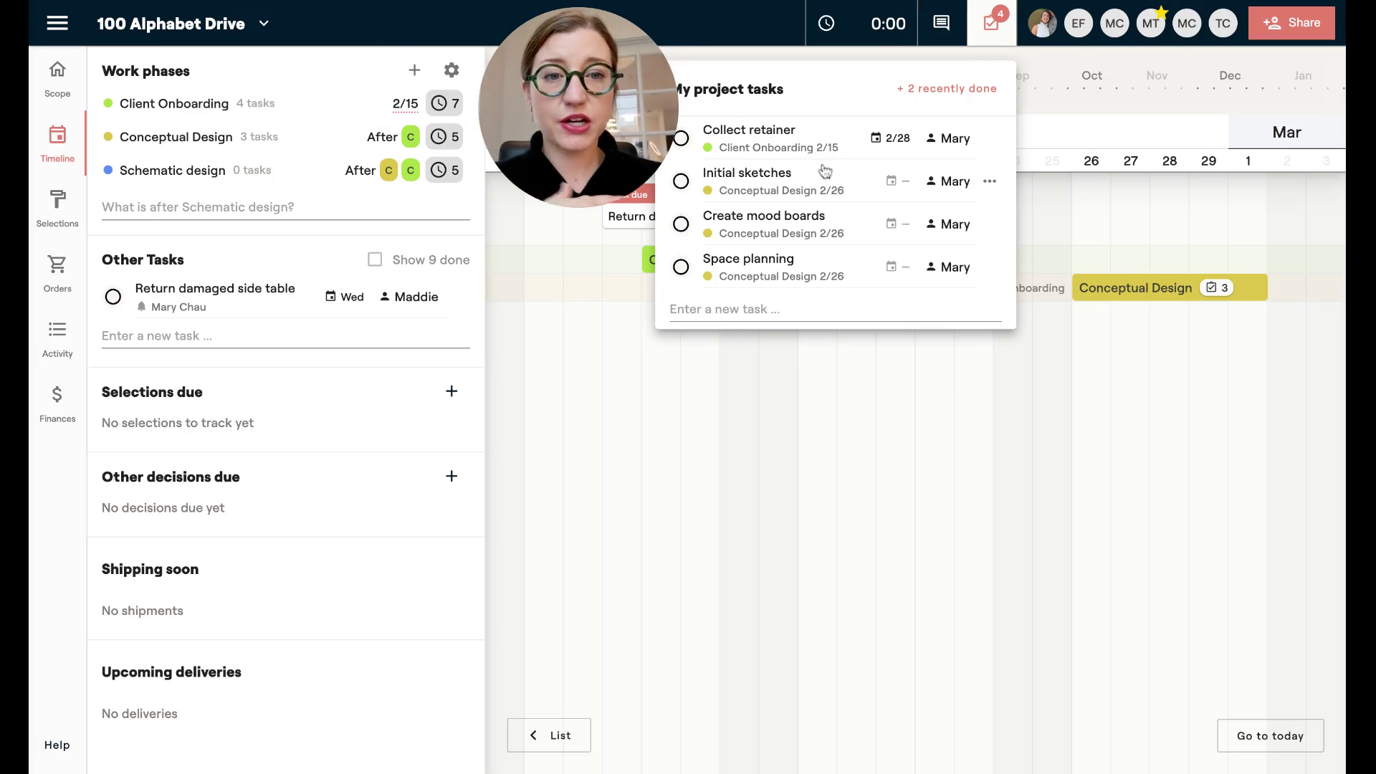
pyautogui.click(805, 309)
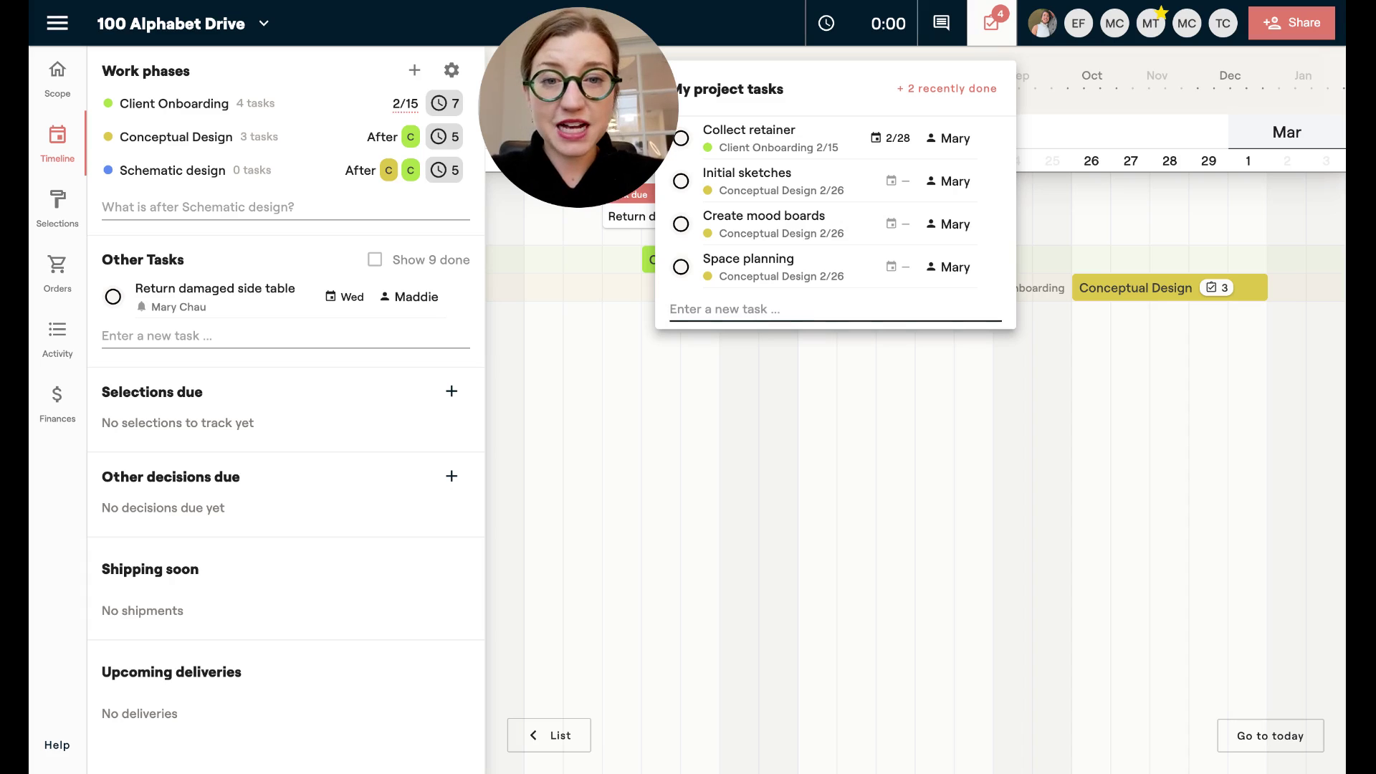
pyautogui.write('new task here!')
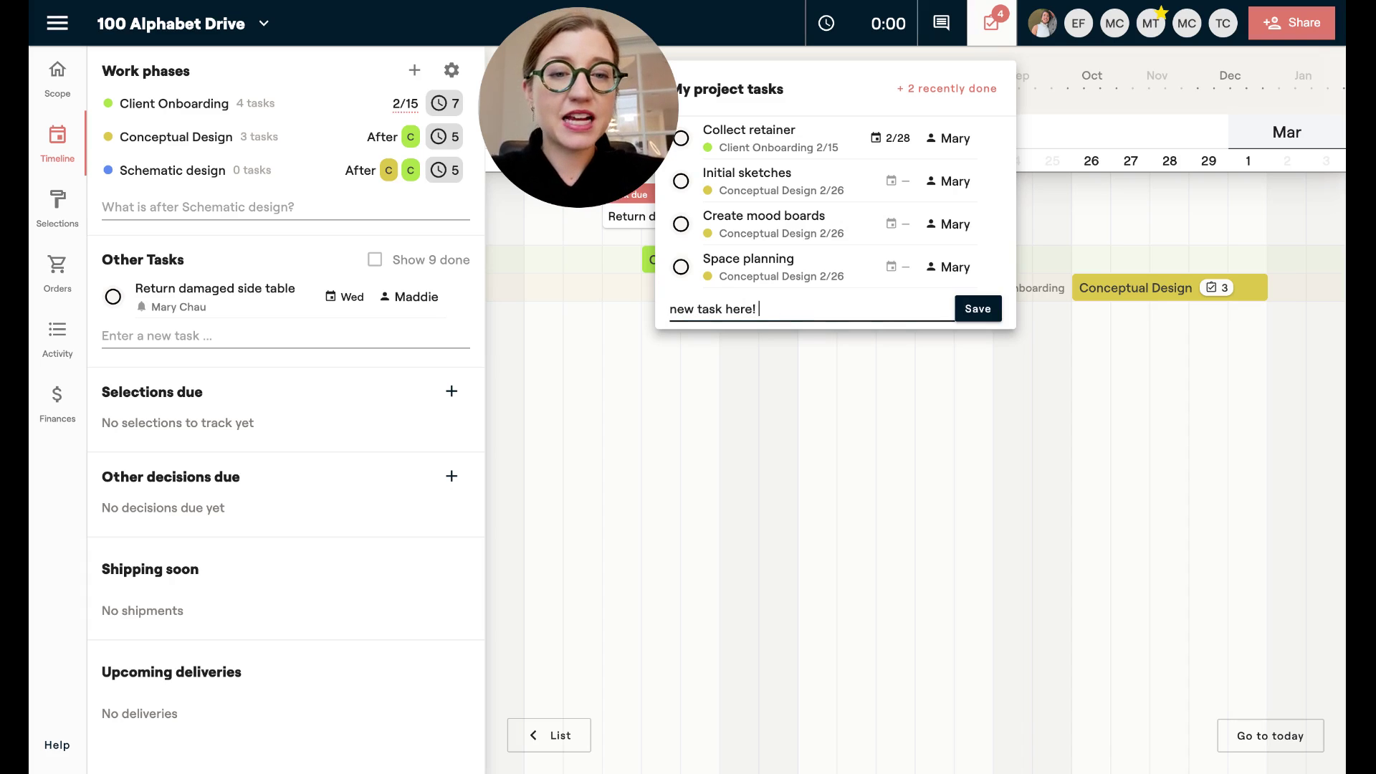
pyautogui.press('Return')
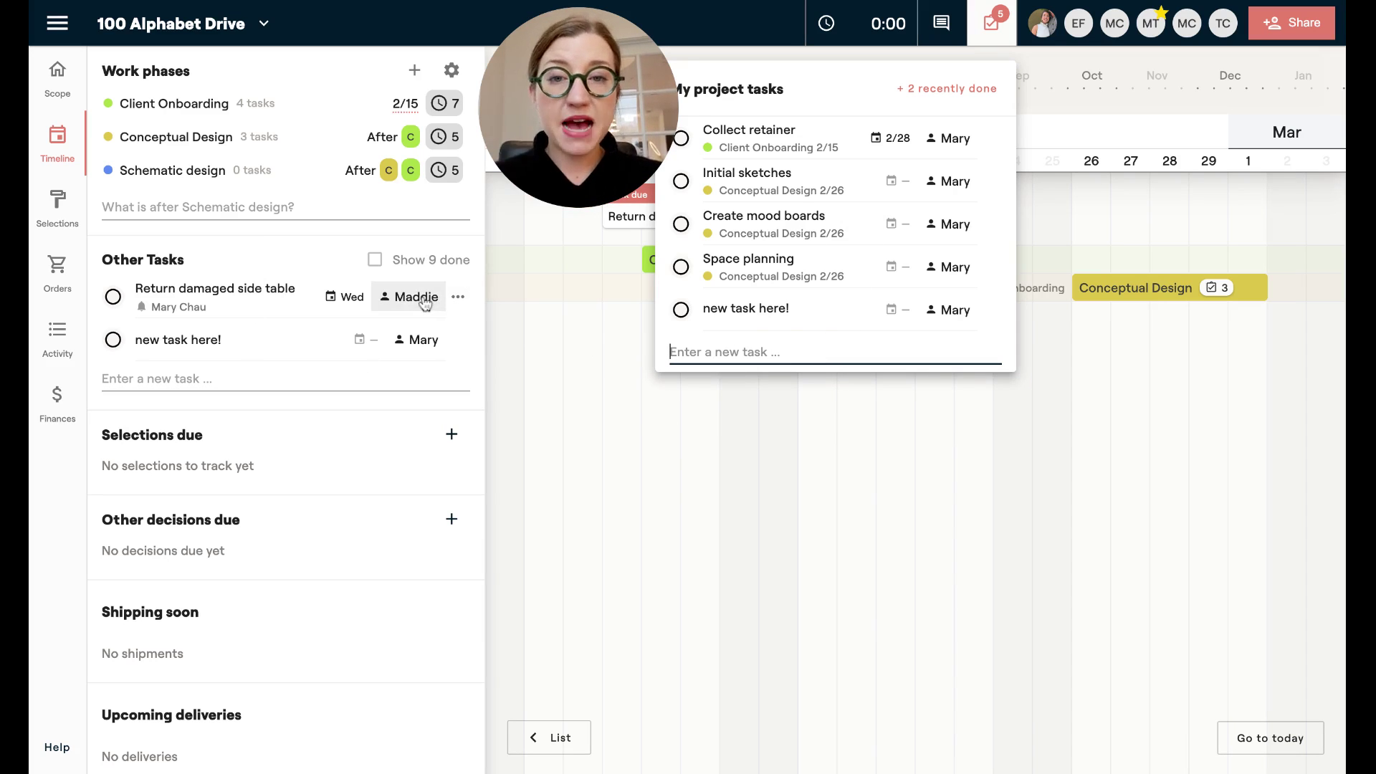
pyautogui.click(990, 25)
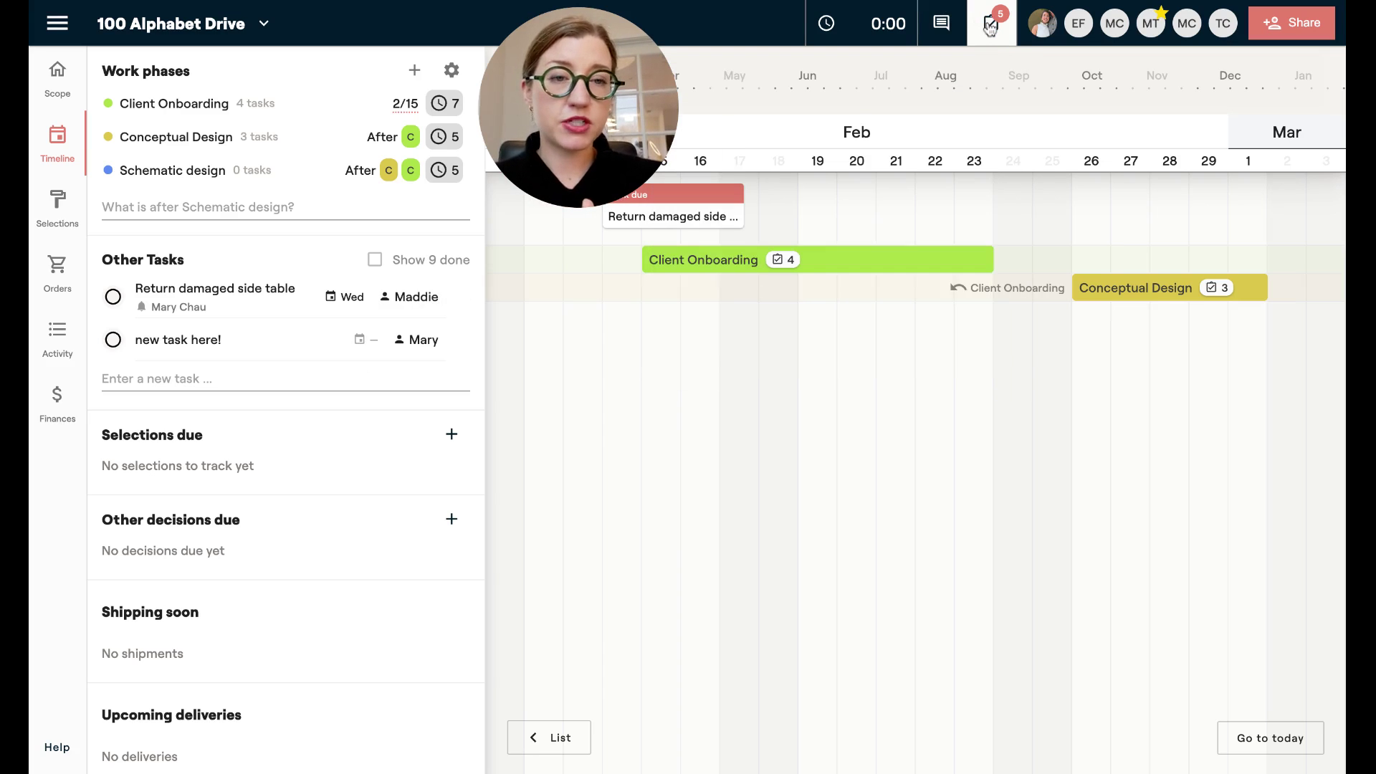
pyautogui.click(991, 26)
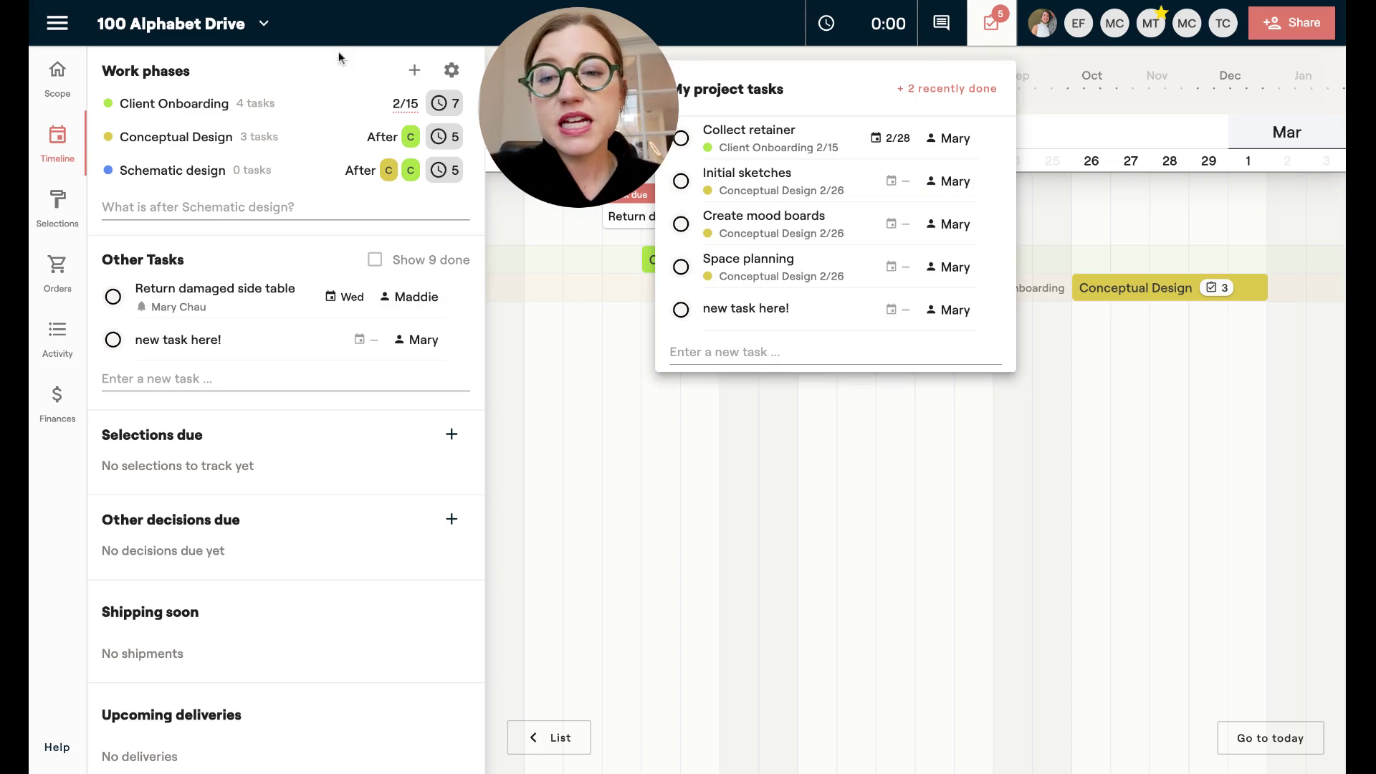
# Go to the Dashboard from the navigation drawer and scroll through Tasks I'm following.
pyautogui.click(56, 26)
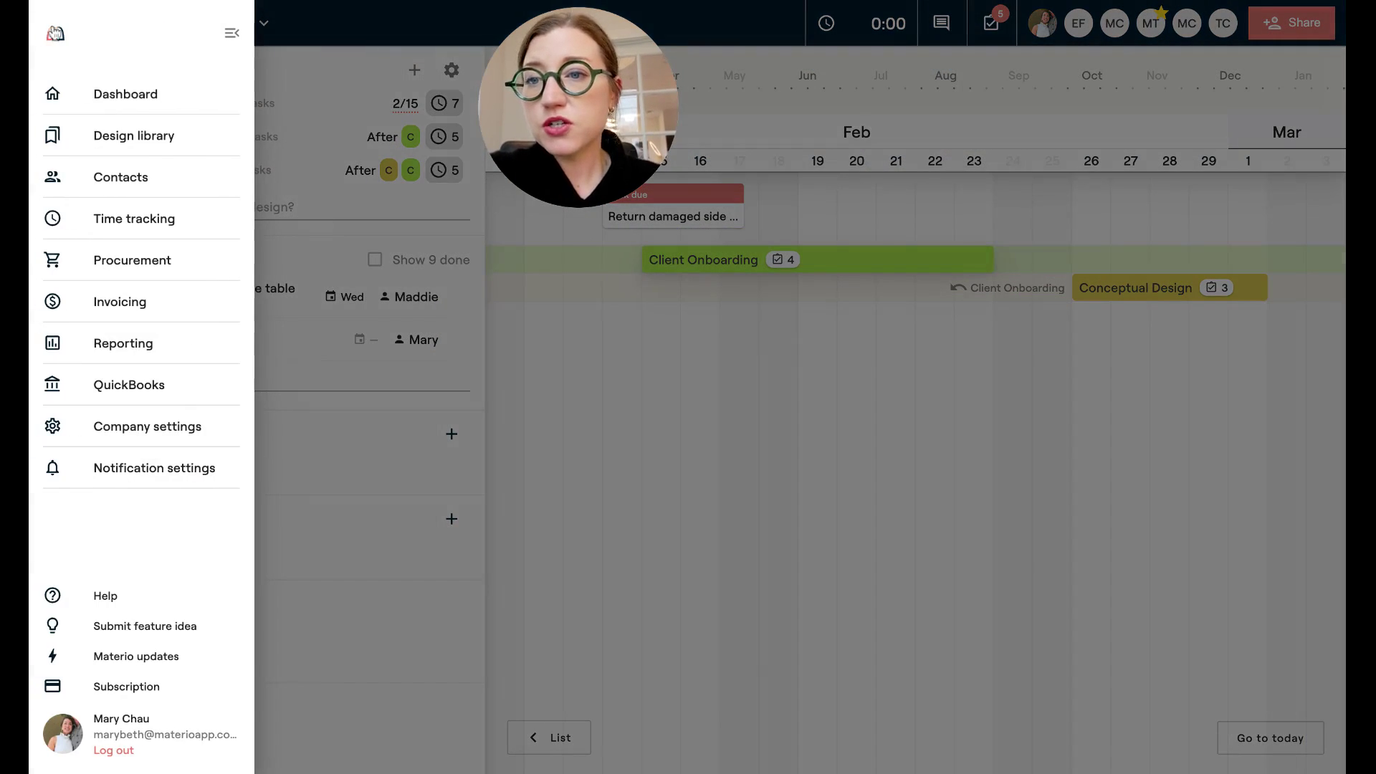
pyautogui.click(137, 105)
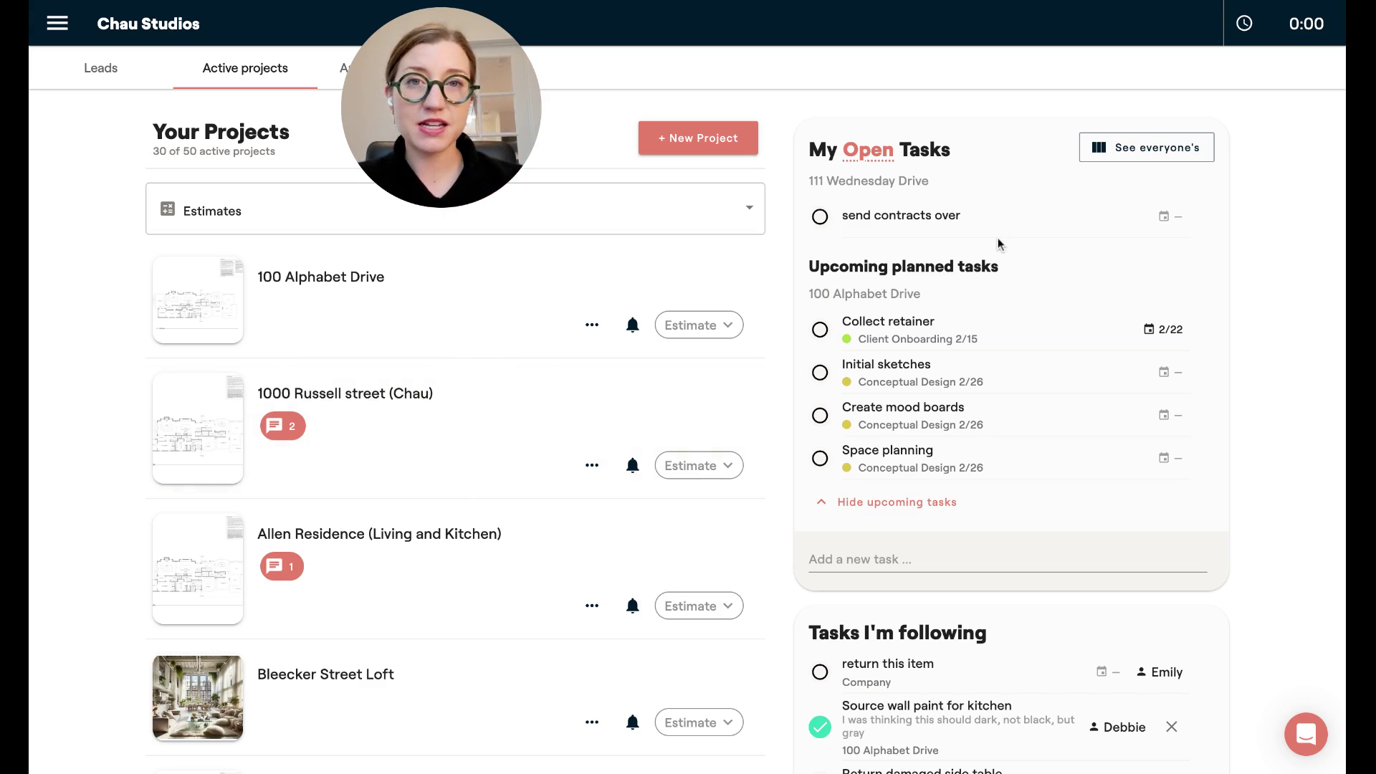
pyautogui.scroll(-3, 1031, 573)
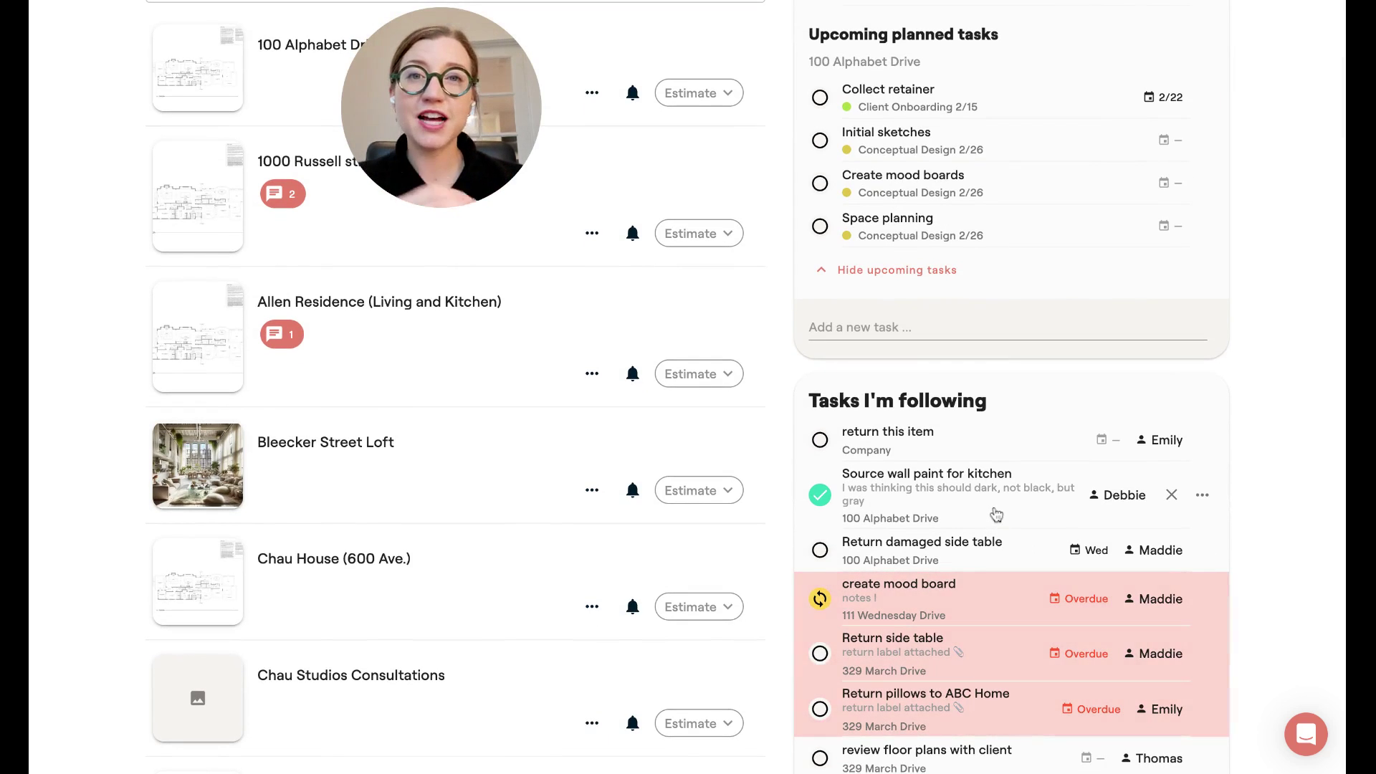
pyautogui.scroll(3, 996, 514)
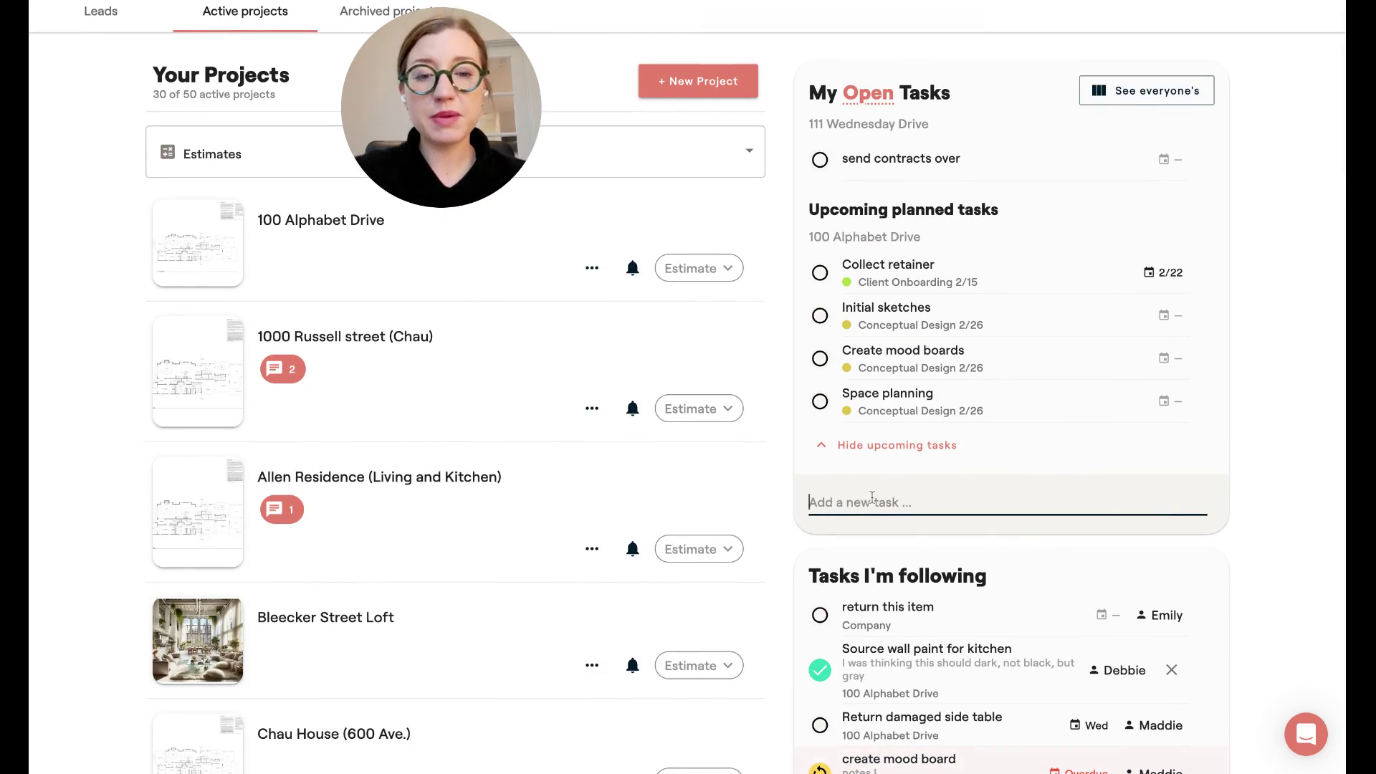
pyautogui.write('return ')
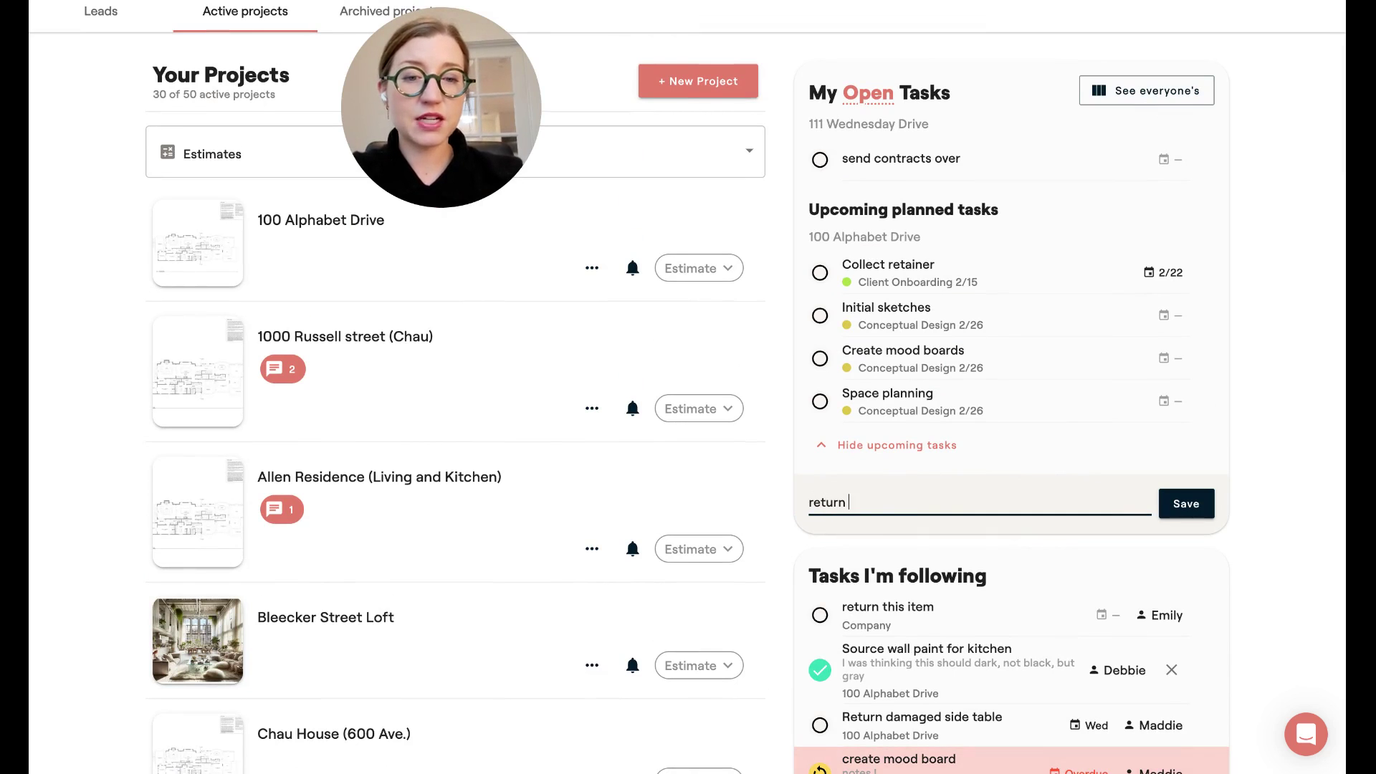
pyautogui.write('the side table')
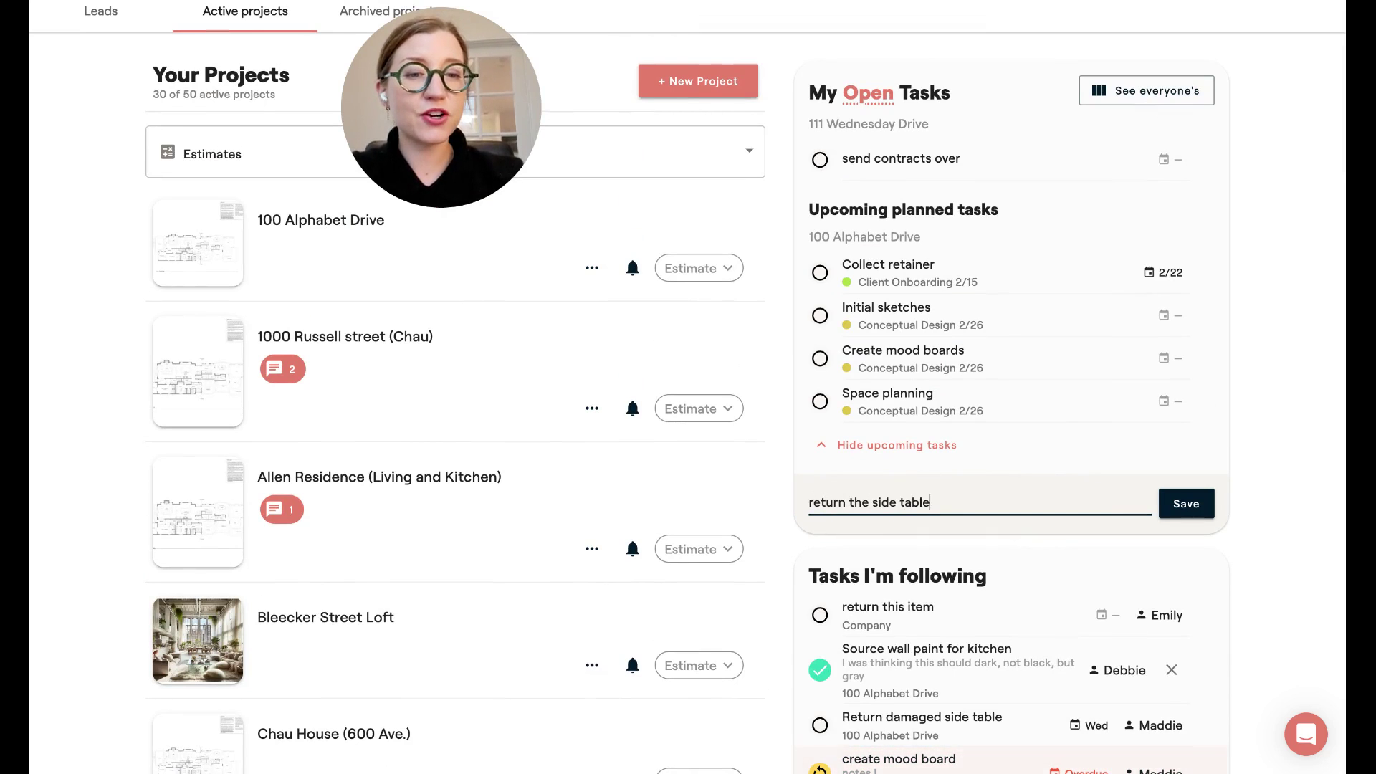
pyautogui.press('Return')
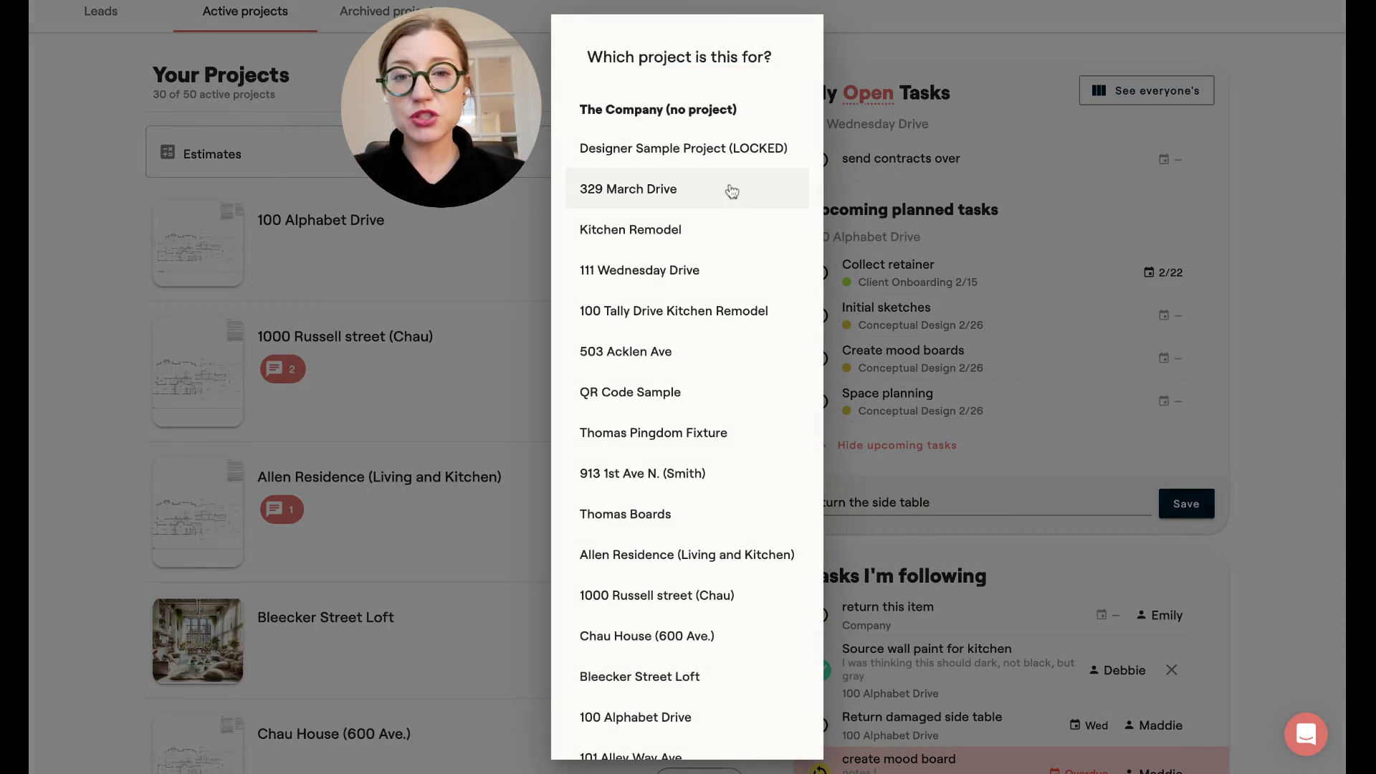
pyautogui.click(663, 358)
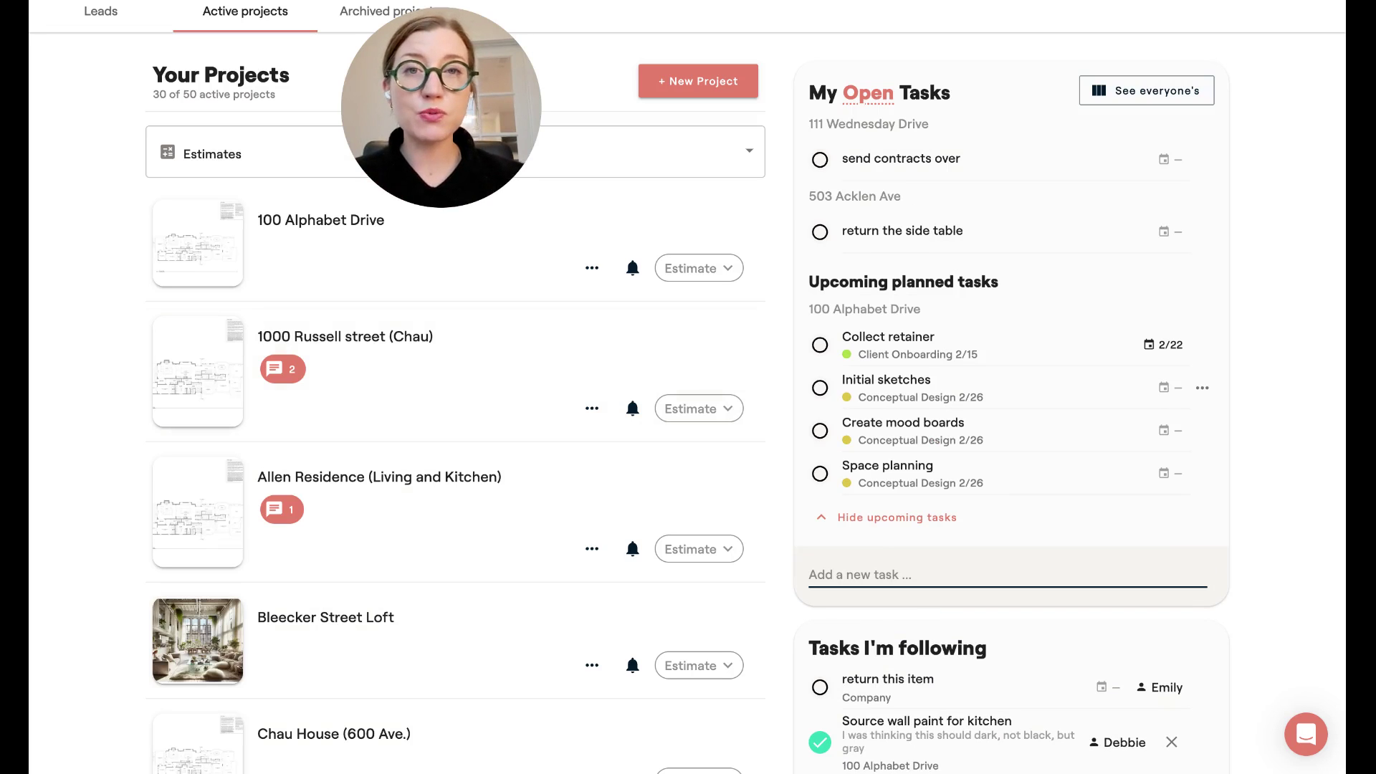
# Add 'Create client testimonial and post' as a company task with no project.
pyautogui.click(890, 573)
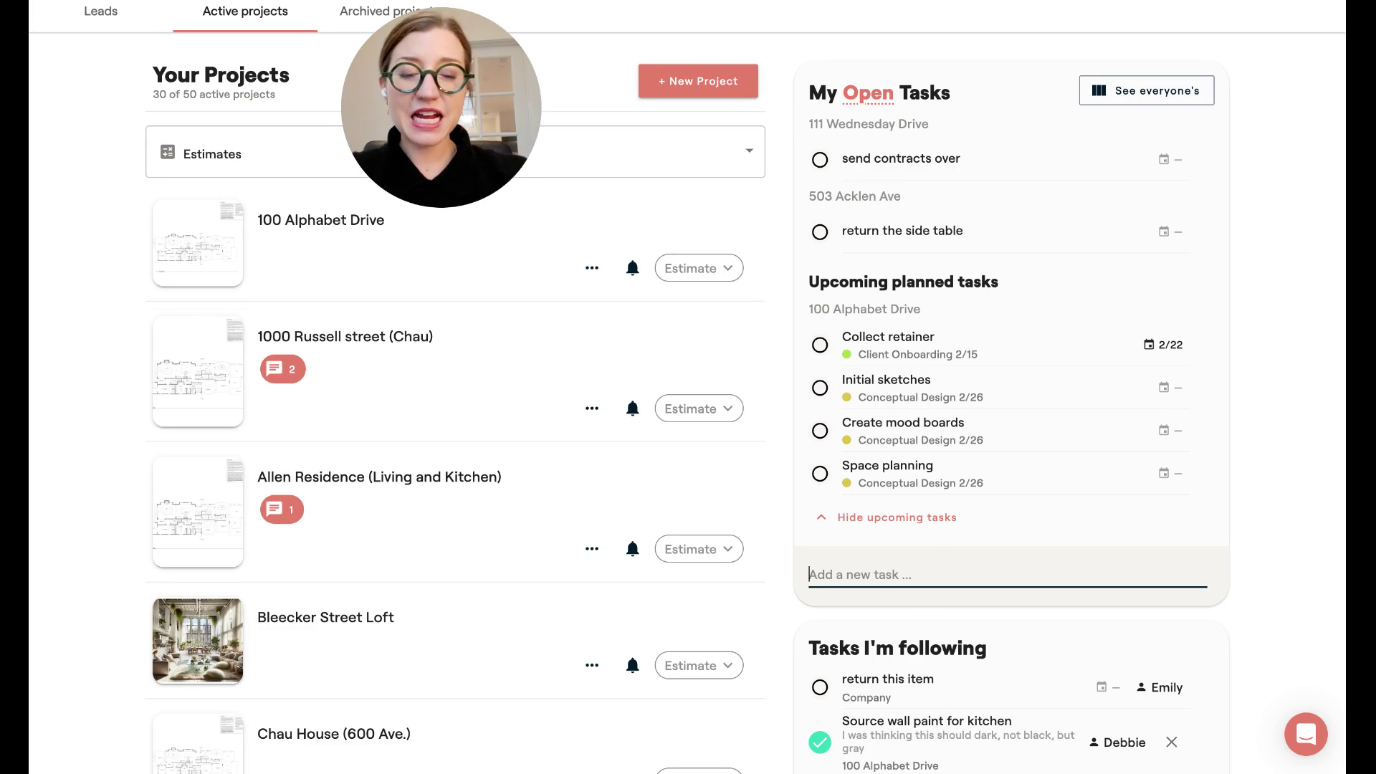
pyautogui.write('Create t')
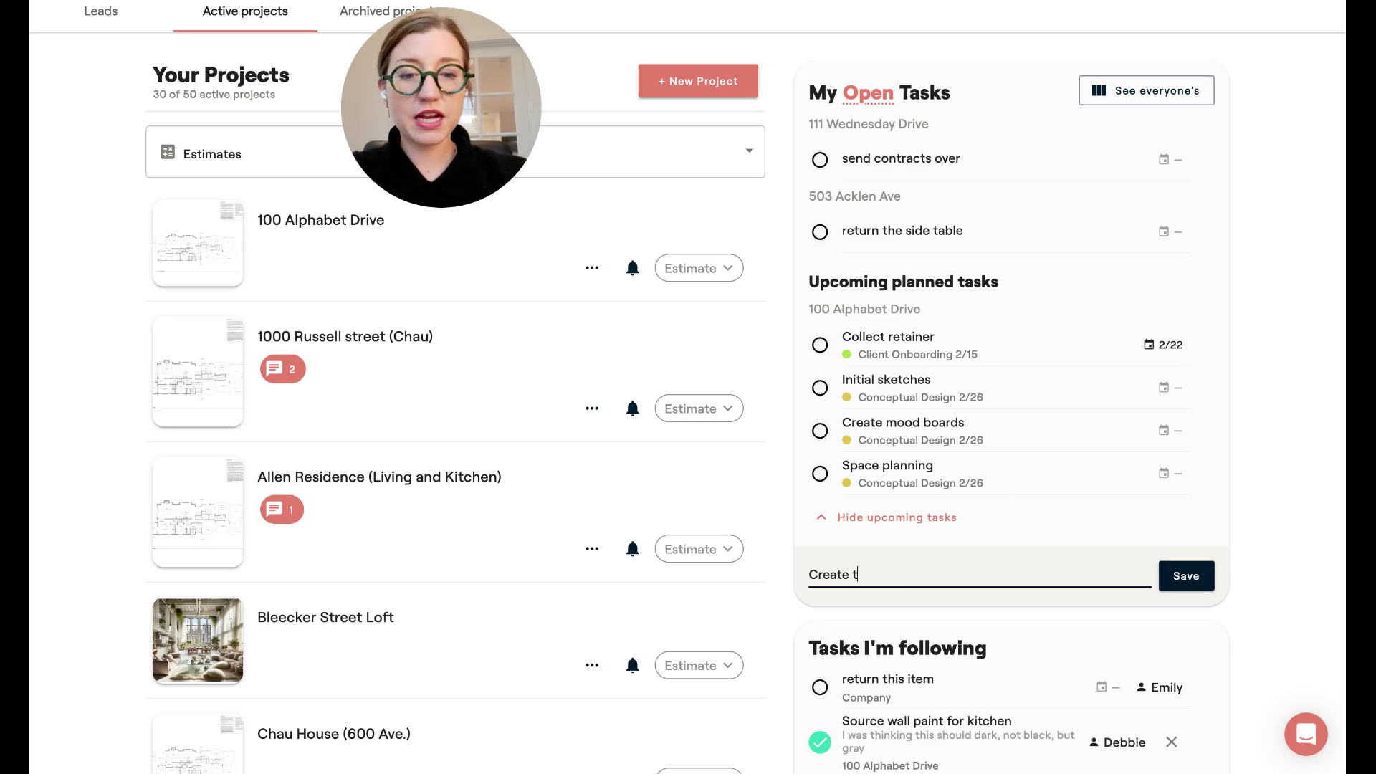
pyautogui.press('BackSpace')
pyautogui.write('client testimonial an')
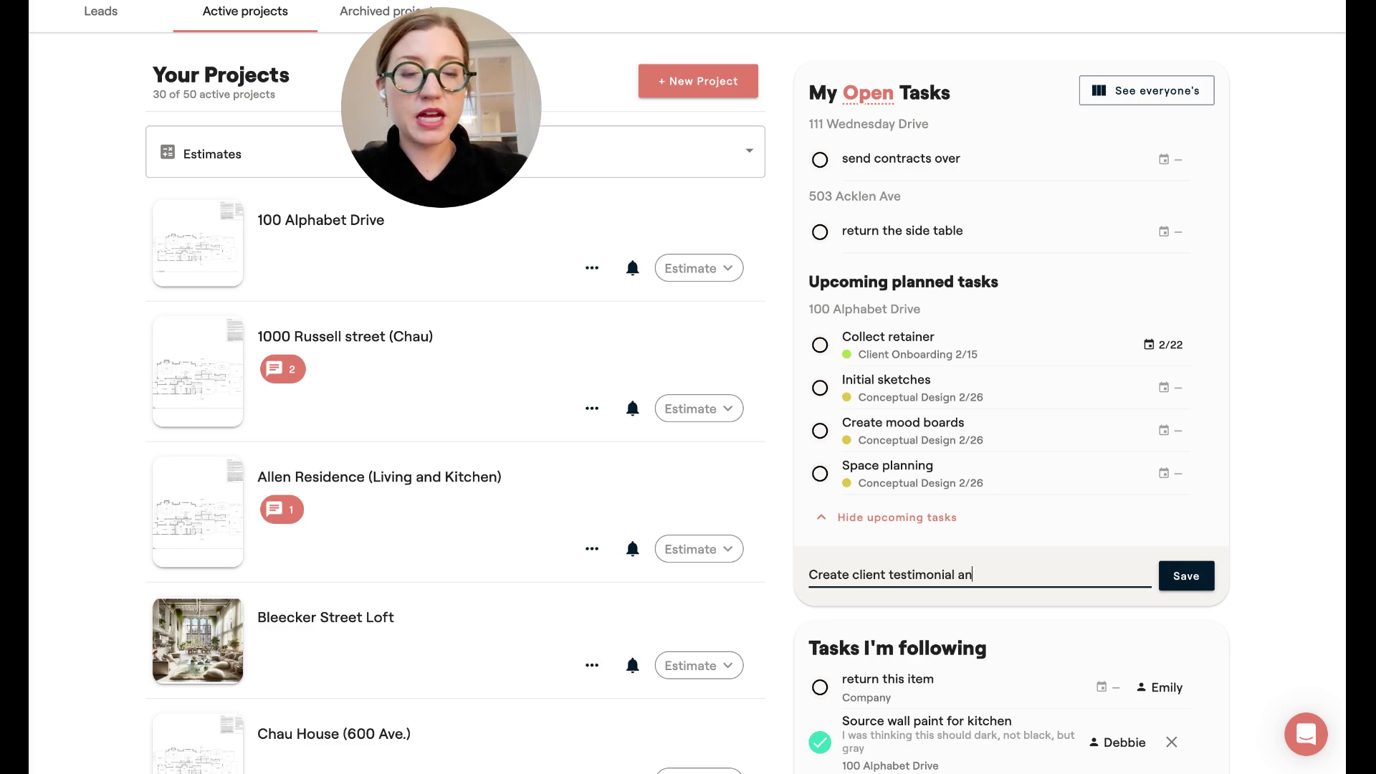
pyautogui.write('dp ostost')
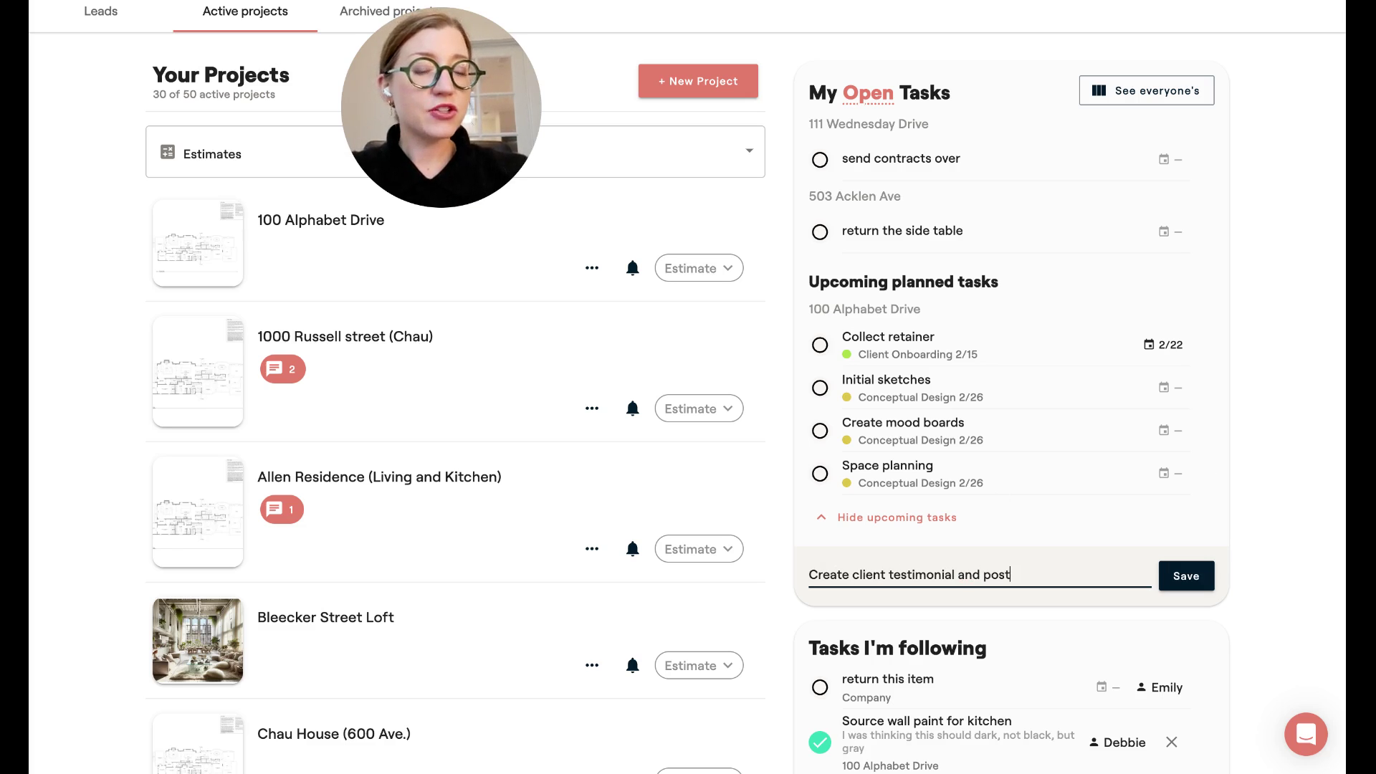
pyautogui.press('Return')
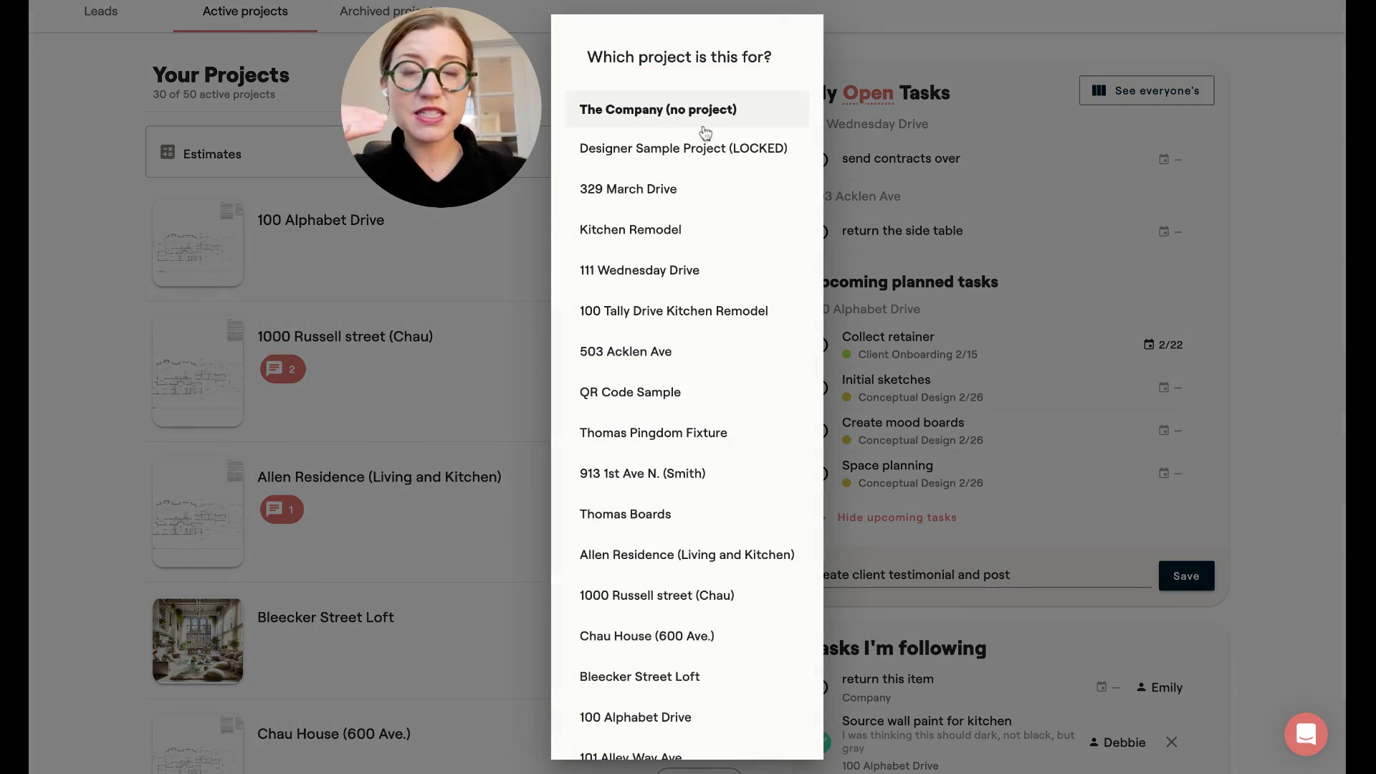
pyautogui.click(705, 132)
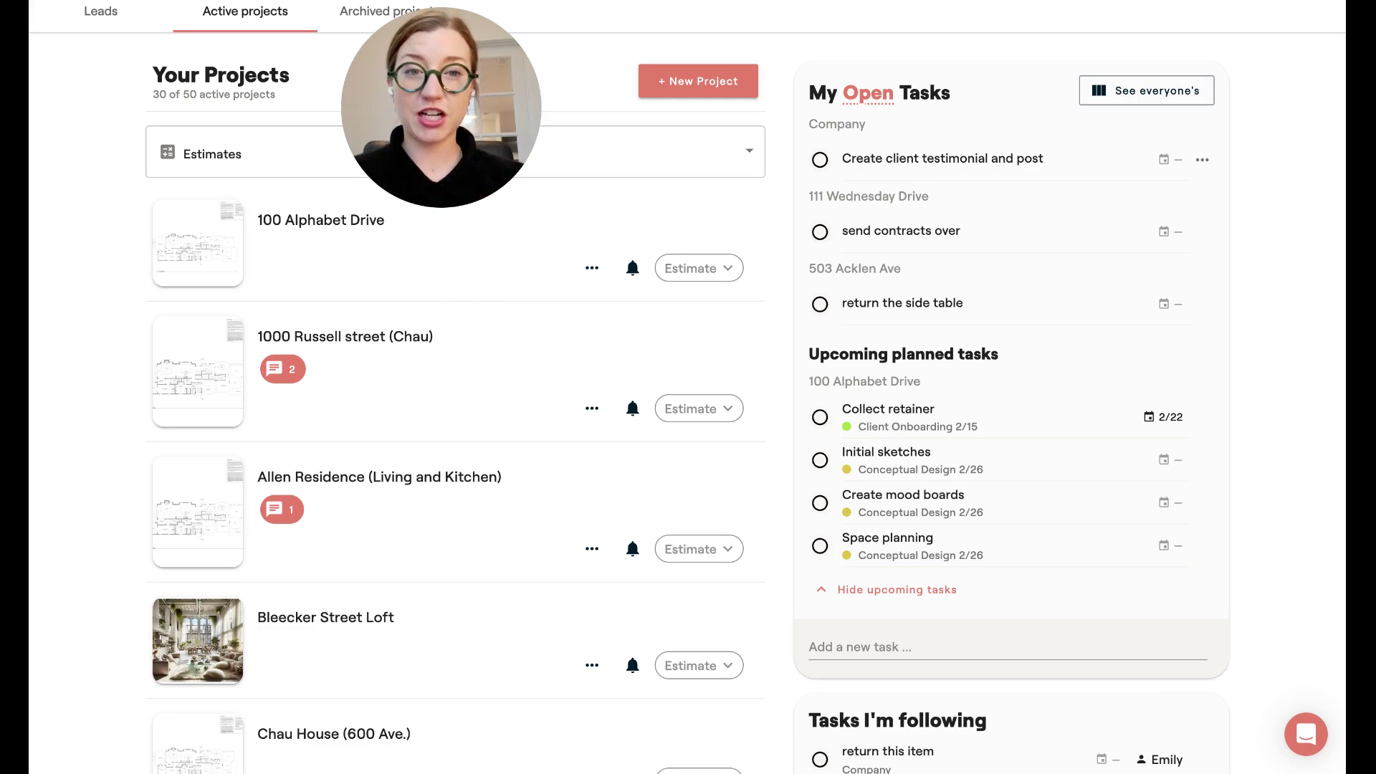
# On everyone's board, mark 'create mood board' and 'Schedule pre-con meeting with team' Done.
pyautogui.click(1111, 91)
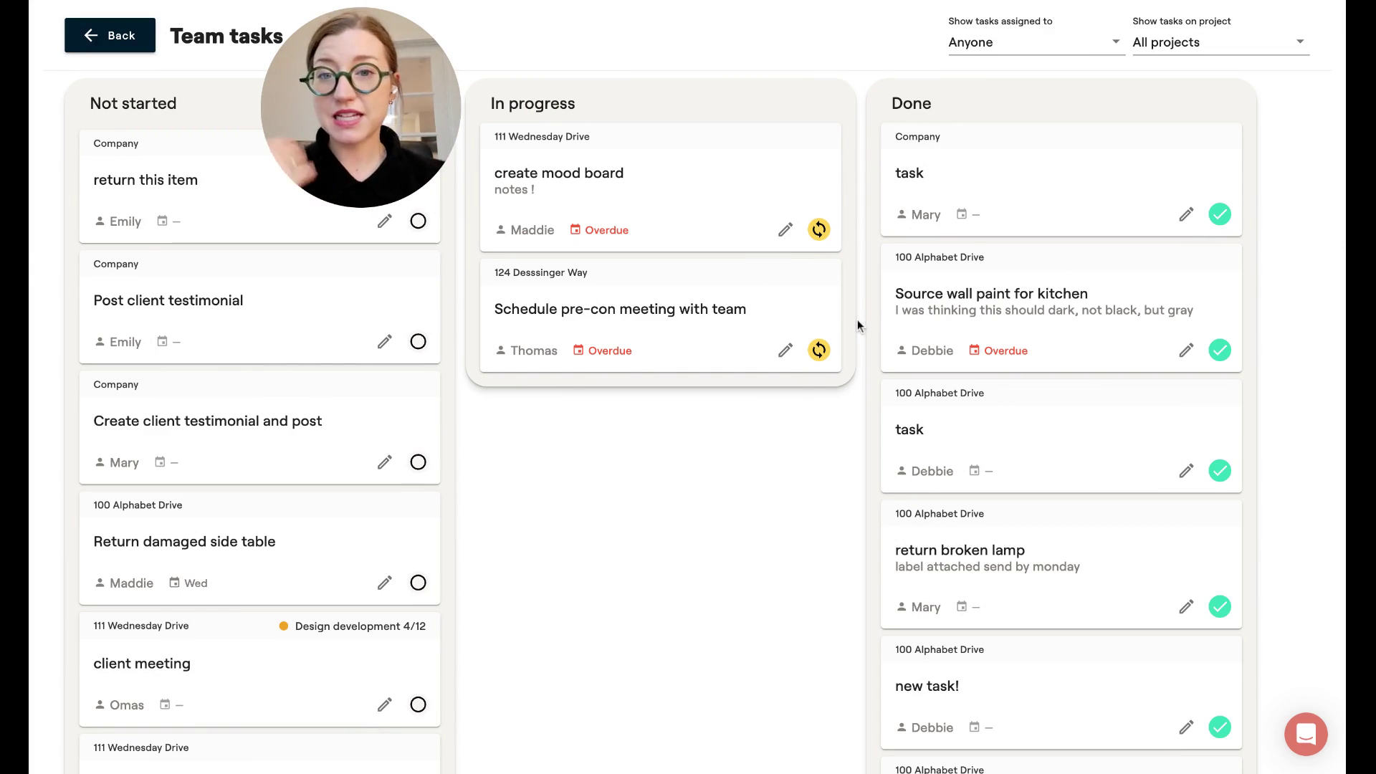
pyautogui.click(819, 229)
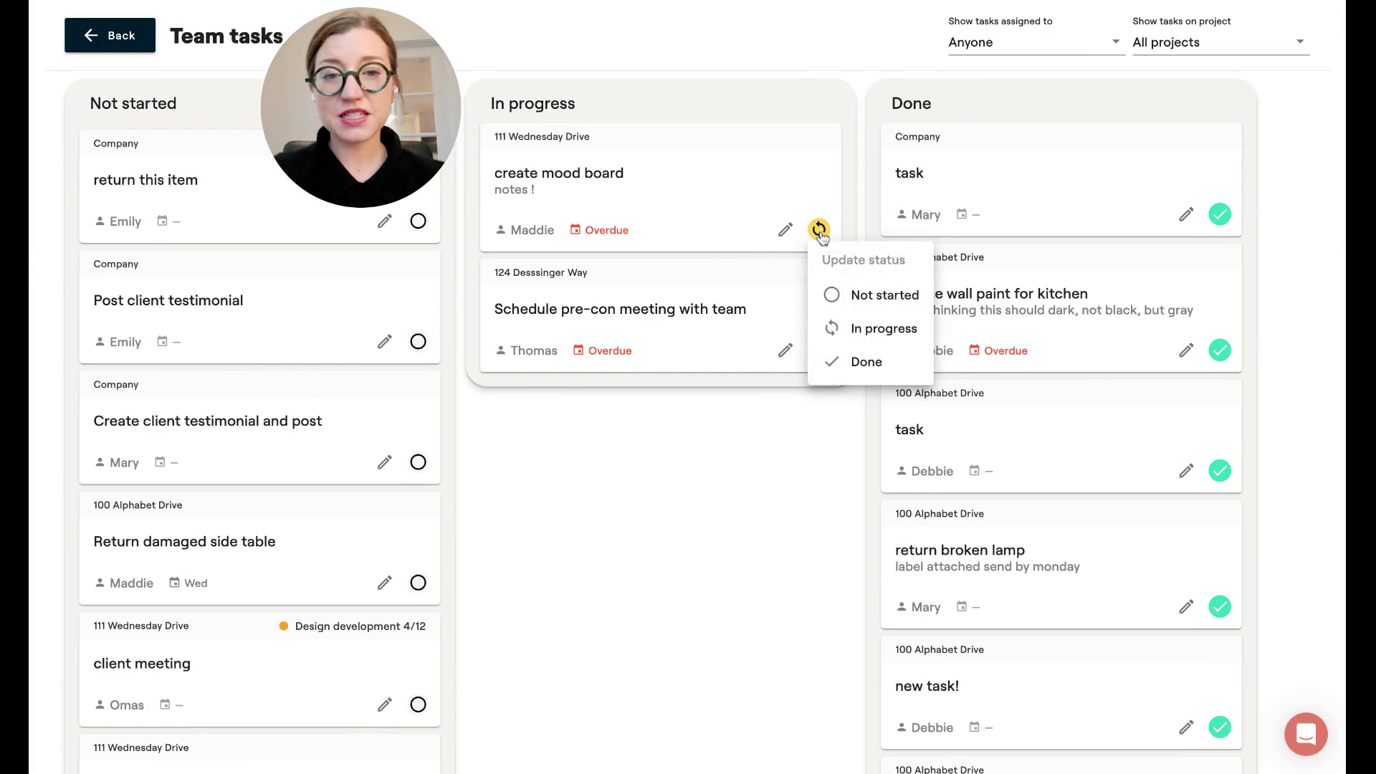
pyautogui.click(862, 362)
pyautogui.click(818, 214)
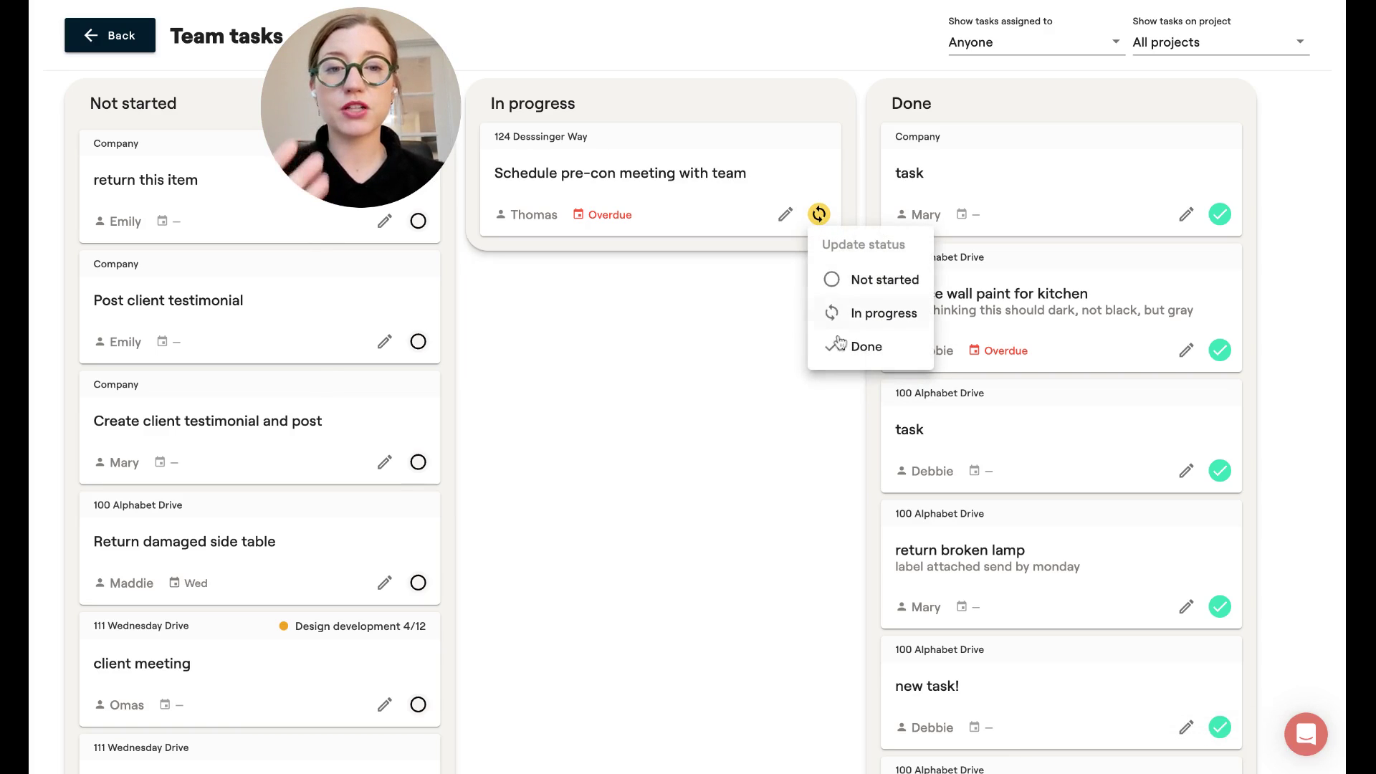
pyautogui.click(840, 344)
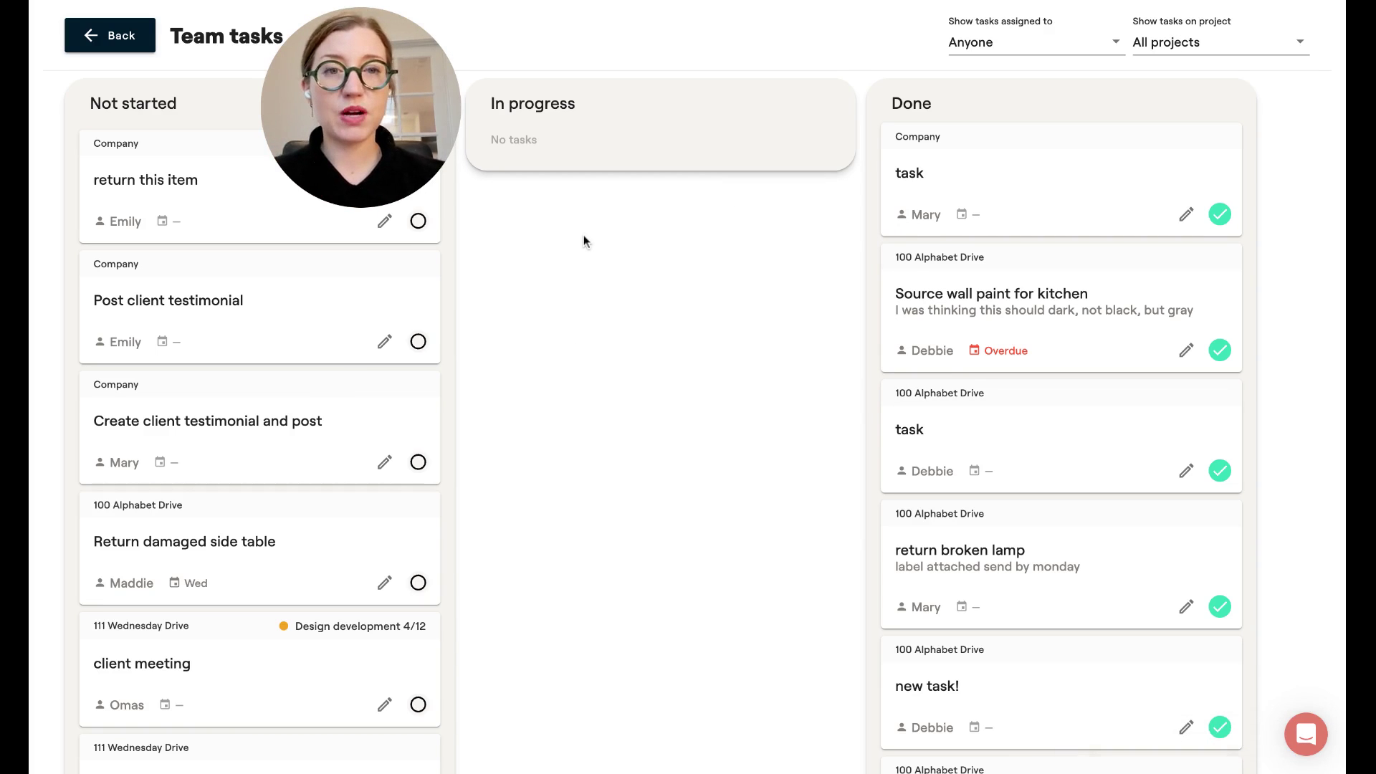
# Browse the project and assignee filters, leaving both unchanged.
pyautogui.click(1139, 59)
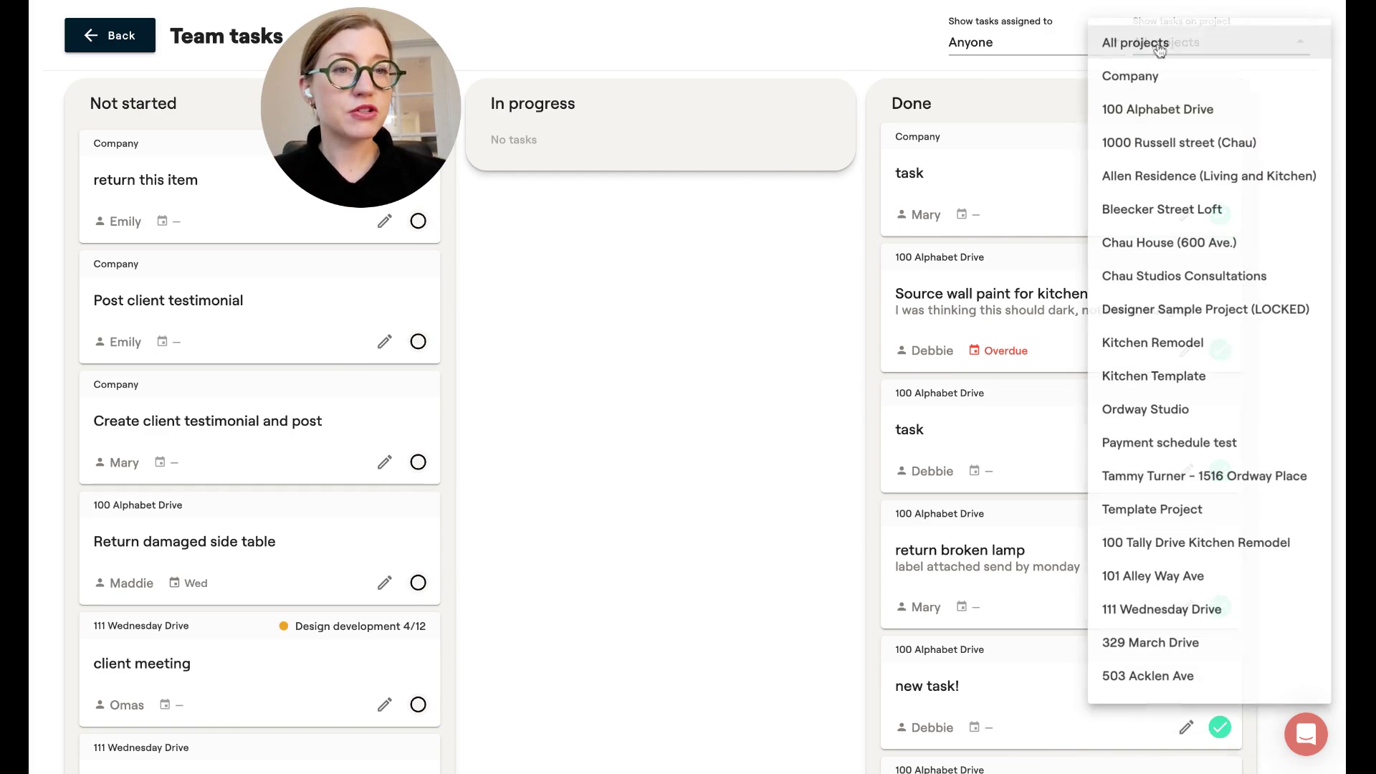
pyautogui.click(668, 324)
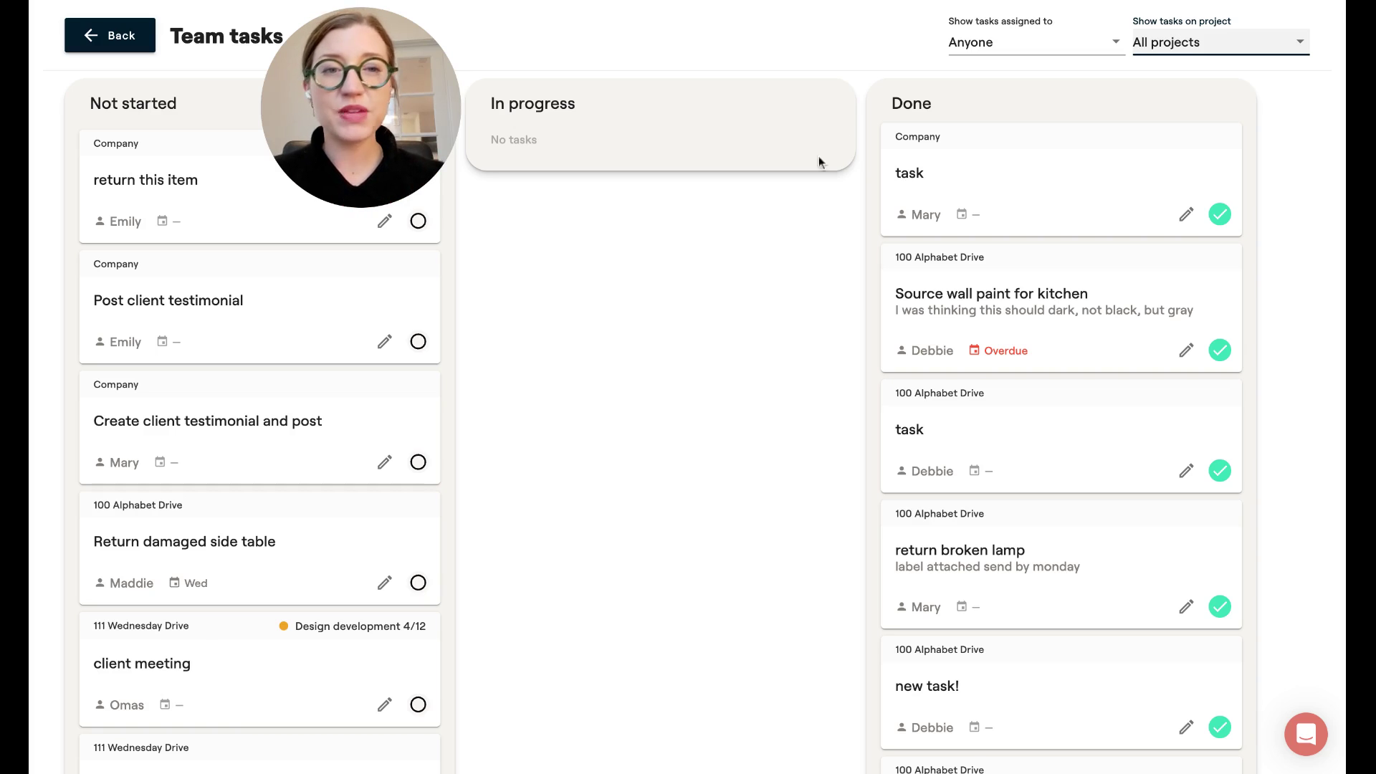
pyautogui.click(955, 56)
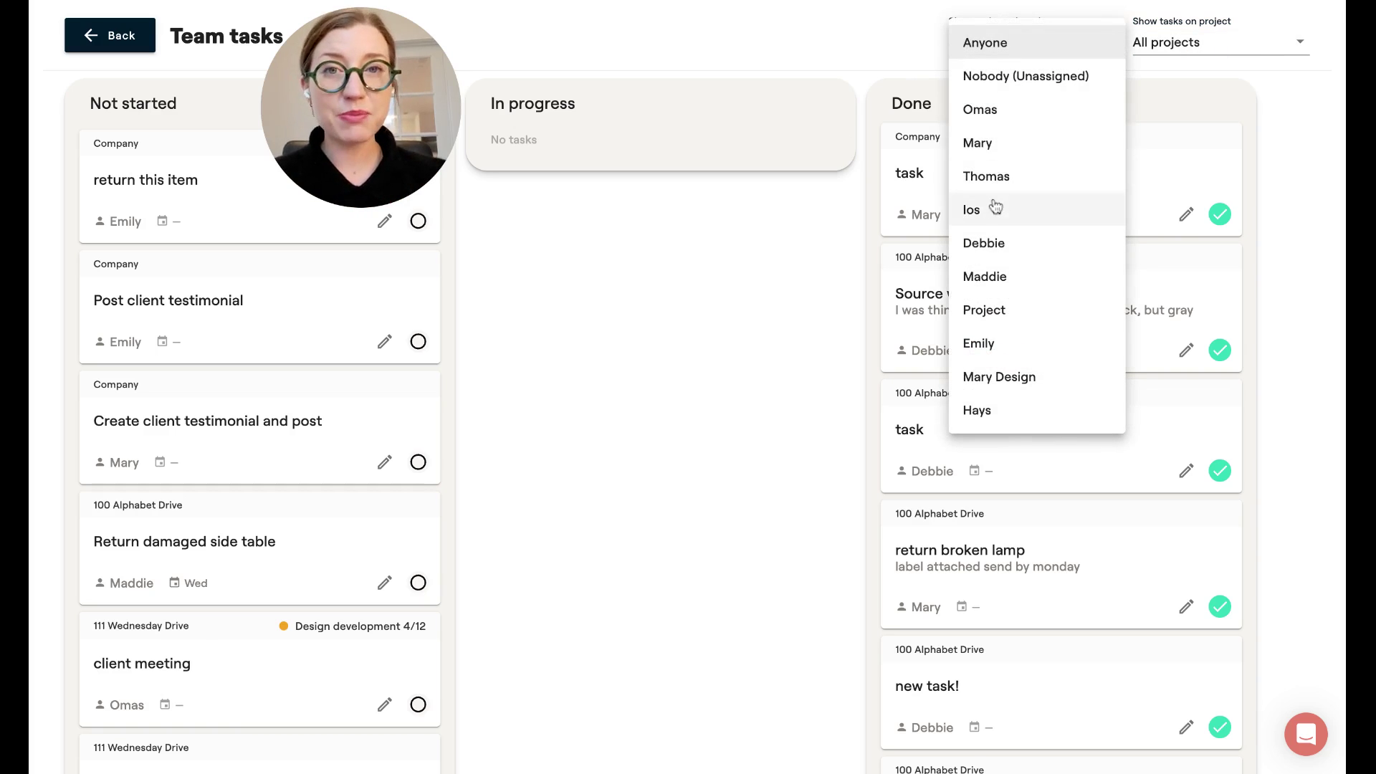
pyautogui.click(680, 398)
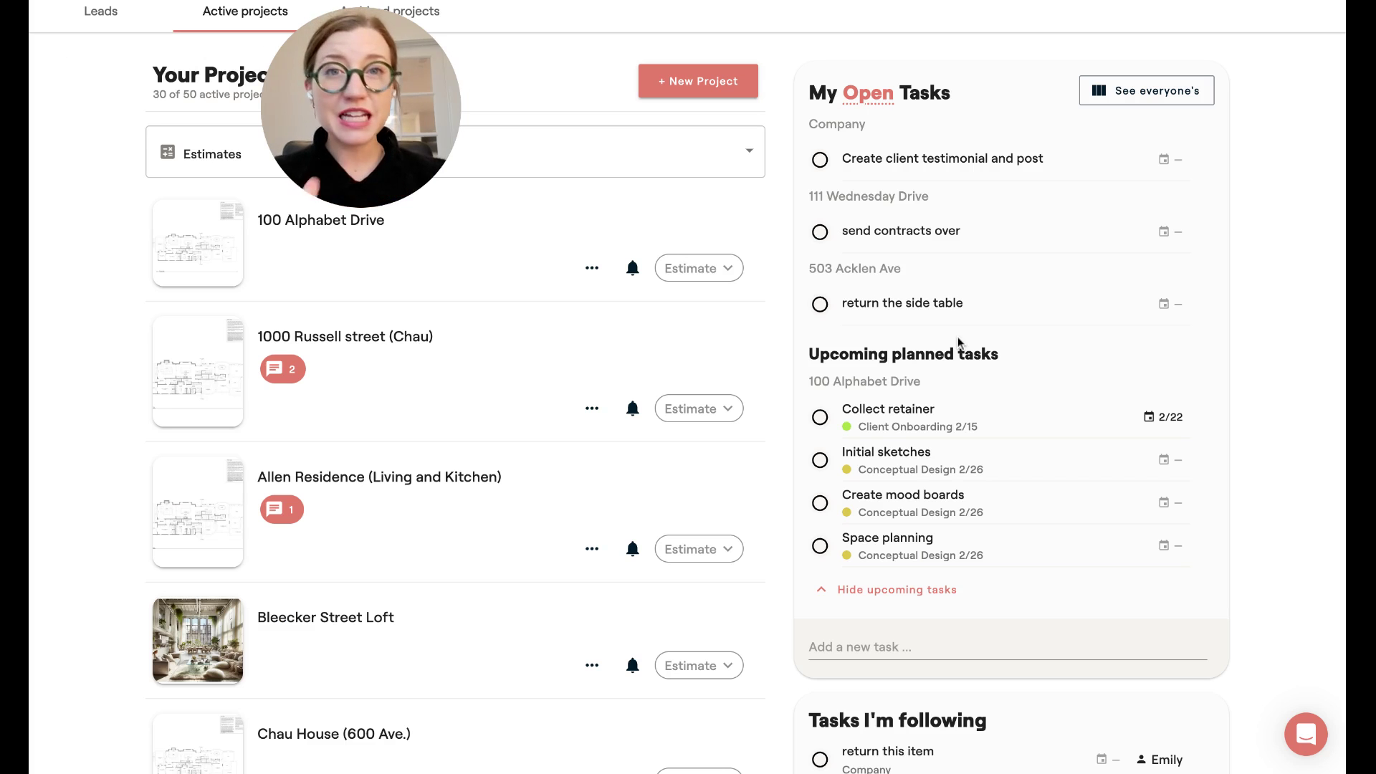
# Open 'return the side table' in Edit task and go to its Note field.
pyautogui.click(916, 308)
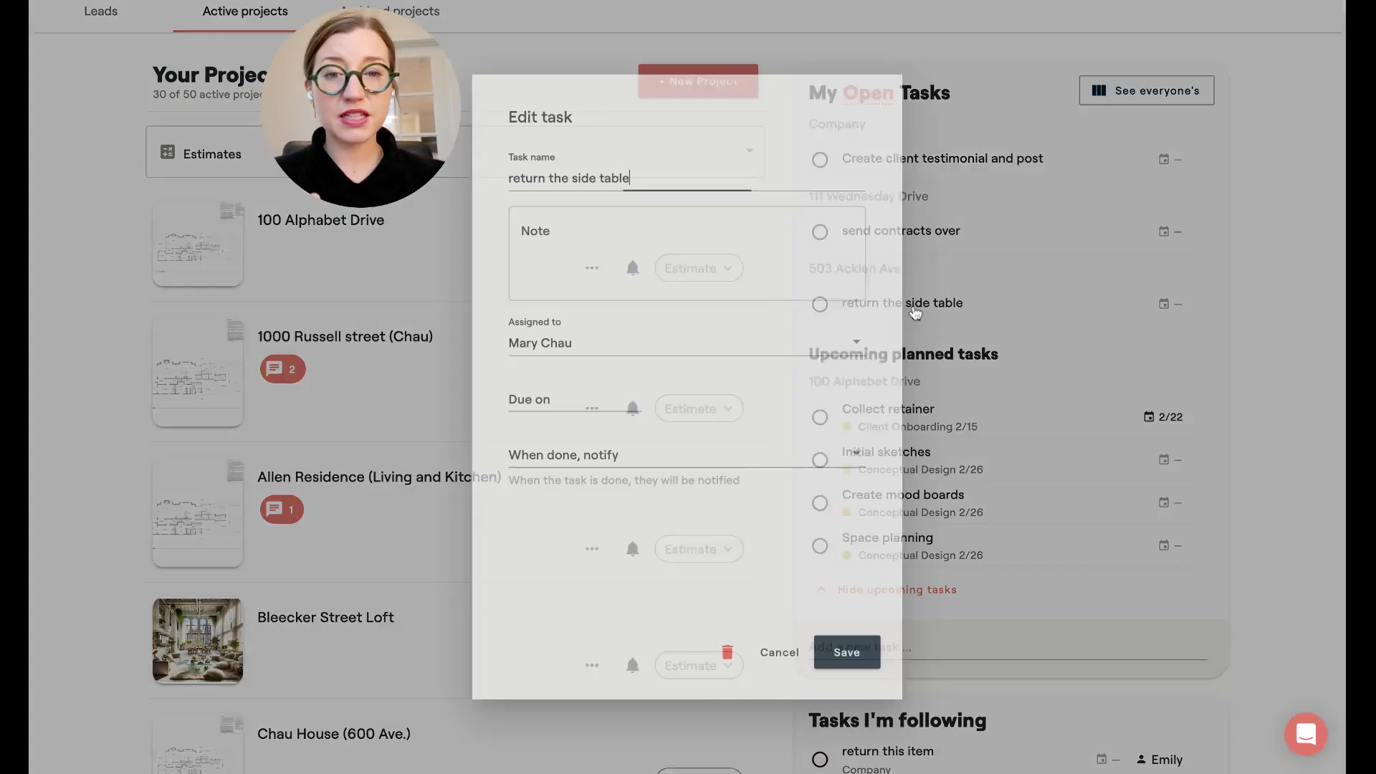
pyautogui.click(661, 258)
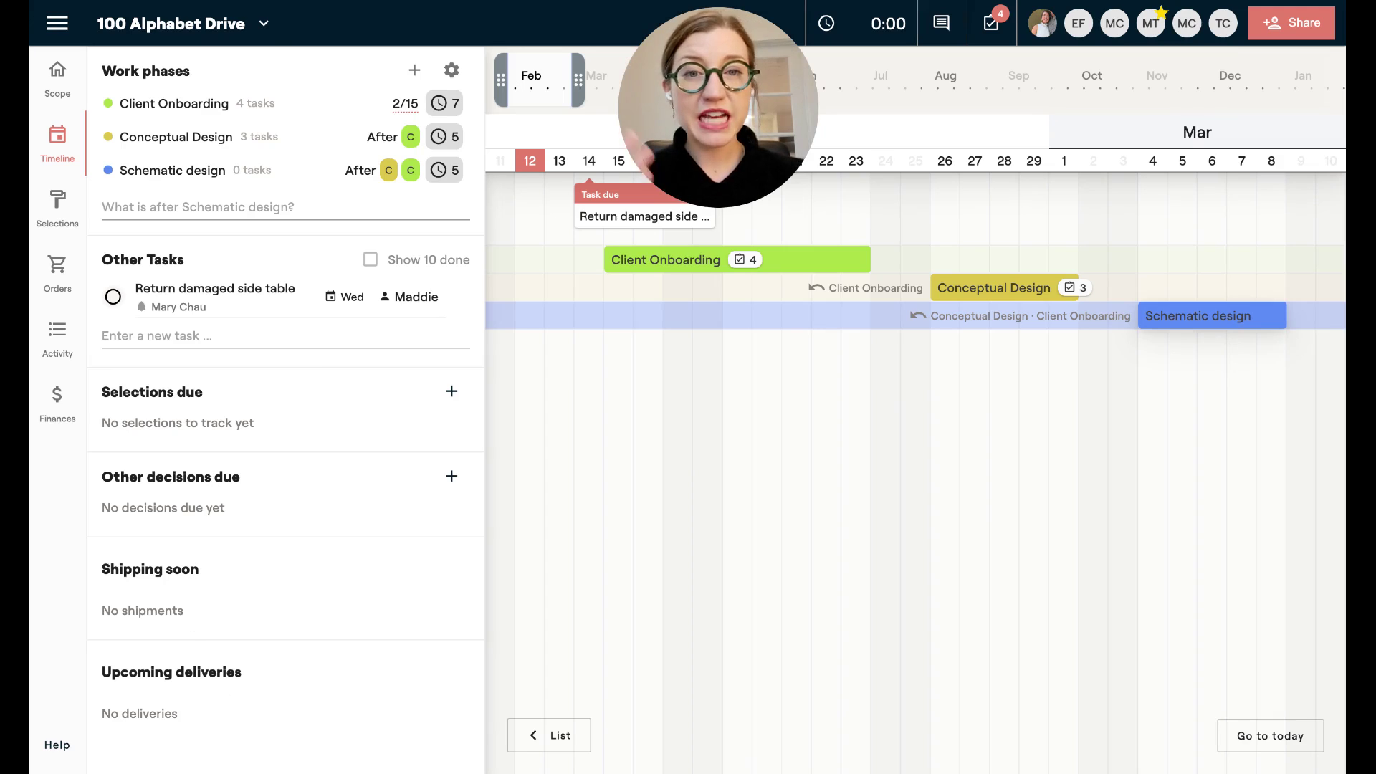
# Add an Electrical selections due date of Feb 23 and review its four items.
pyautogui.click(451, 391)
pyautogui.click(567, 367)
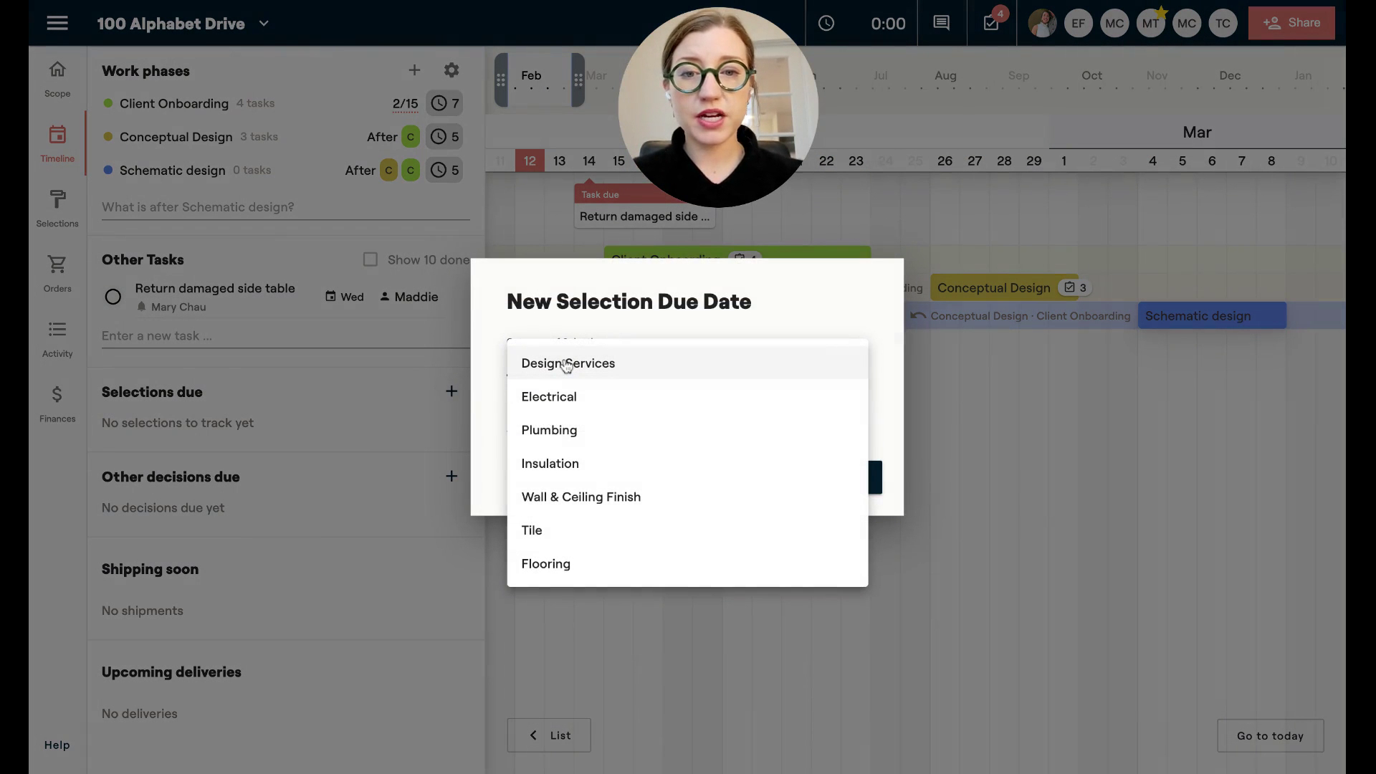
pyautogui.click(563, 399)
pyautogui.click(565, 418)
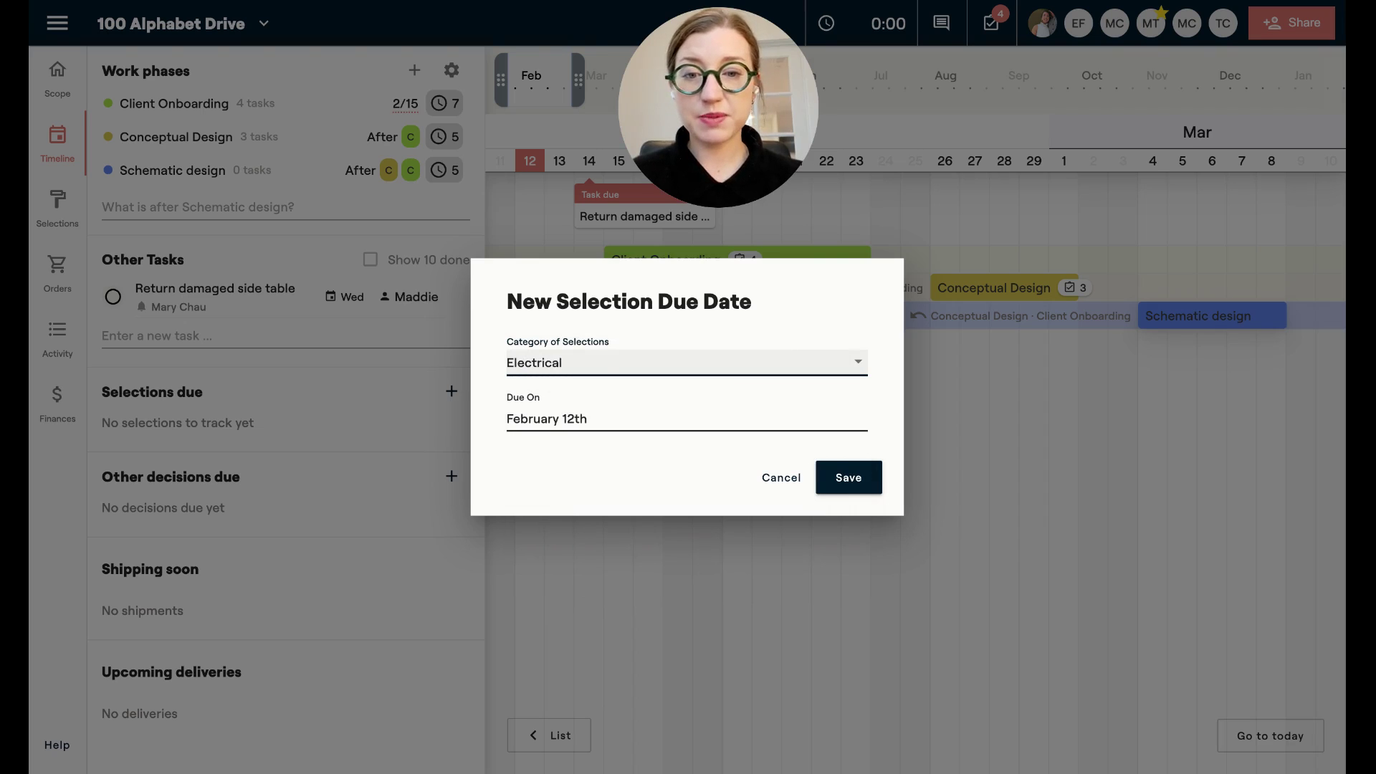
pyautogui.click(759, 464)
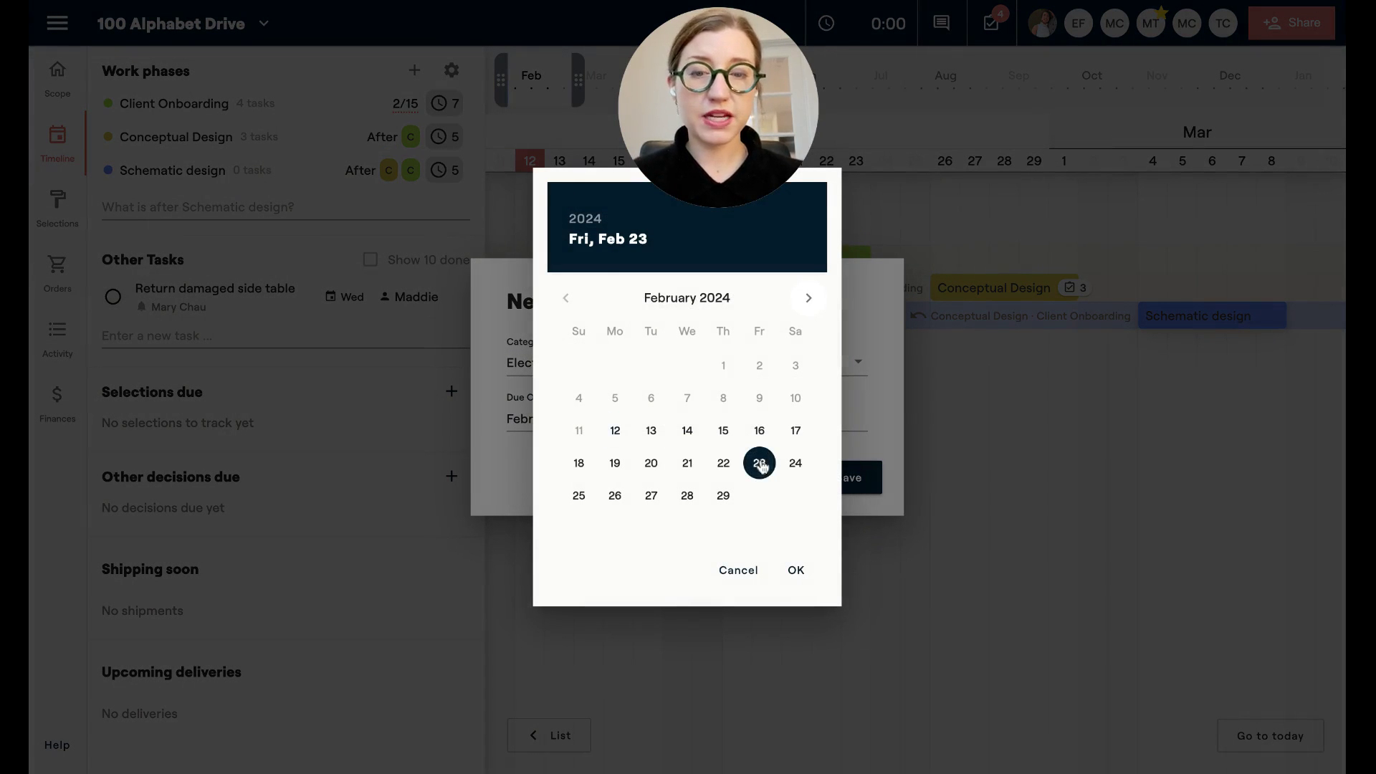
pyautogui.click(795, 570)
pyautogui.click(854, 478)
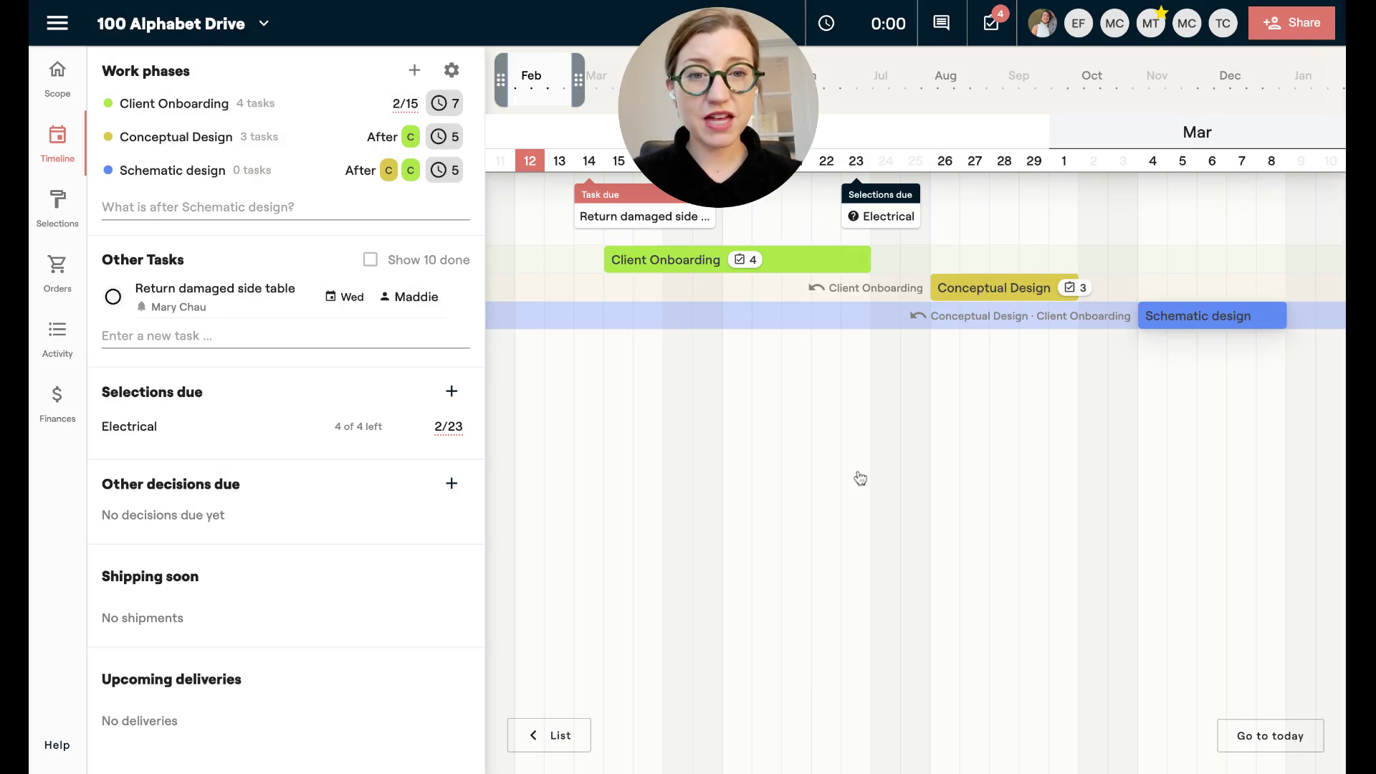
pyautogui.click(872, 209)
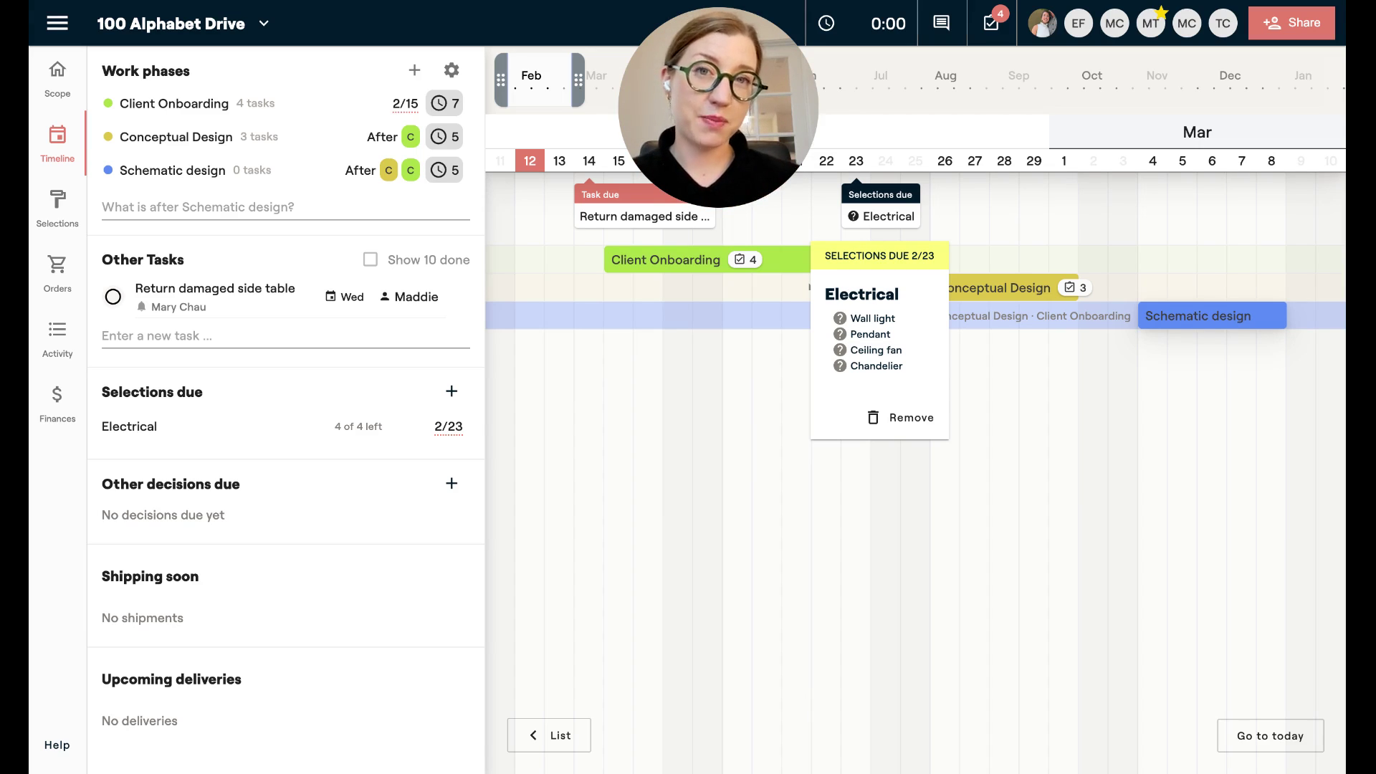
pyautogui.click(385, 488)
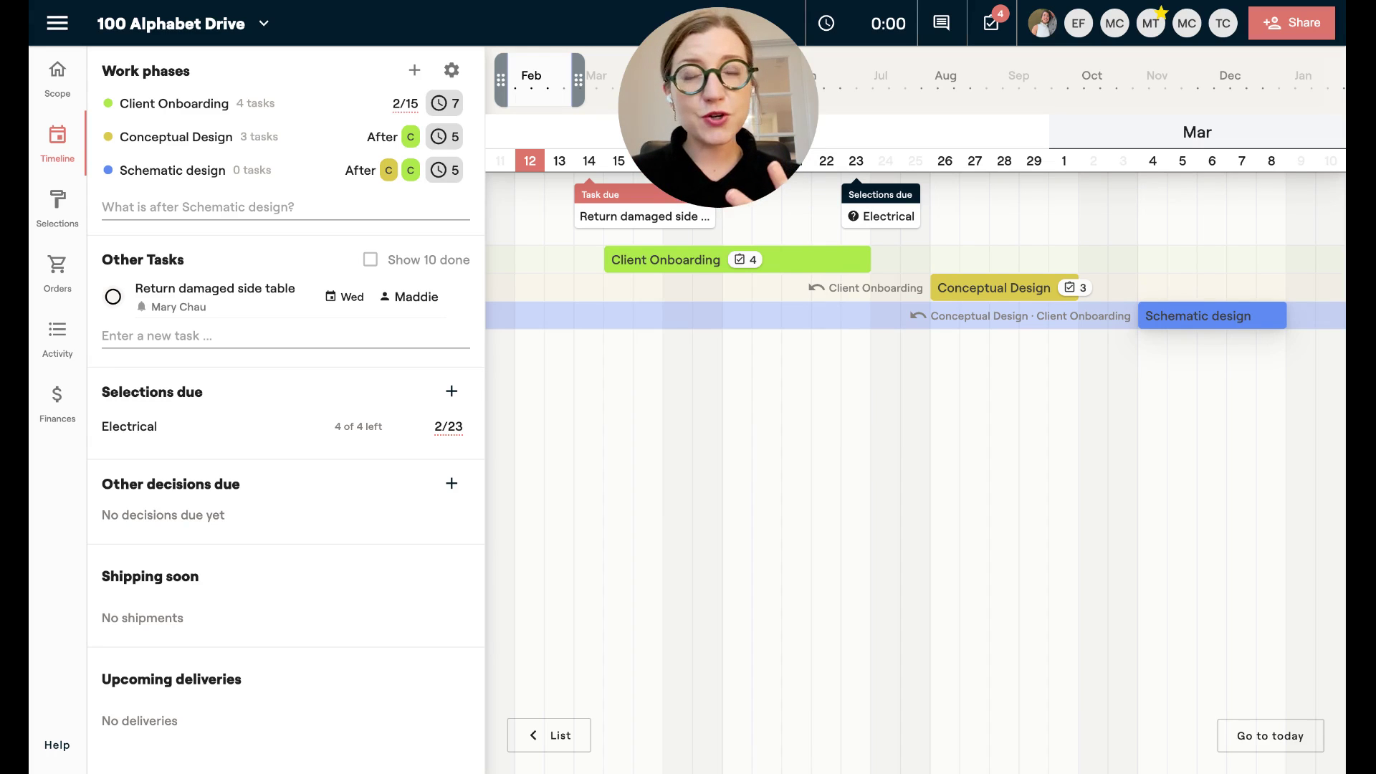
# Add the decision 'Floor plan revisions 1' due February 29 to the timeline.
pyautogui.click(452, 483)
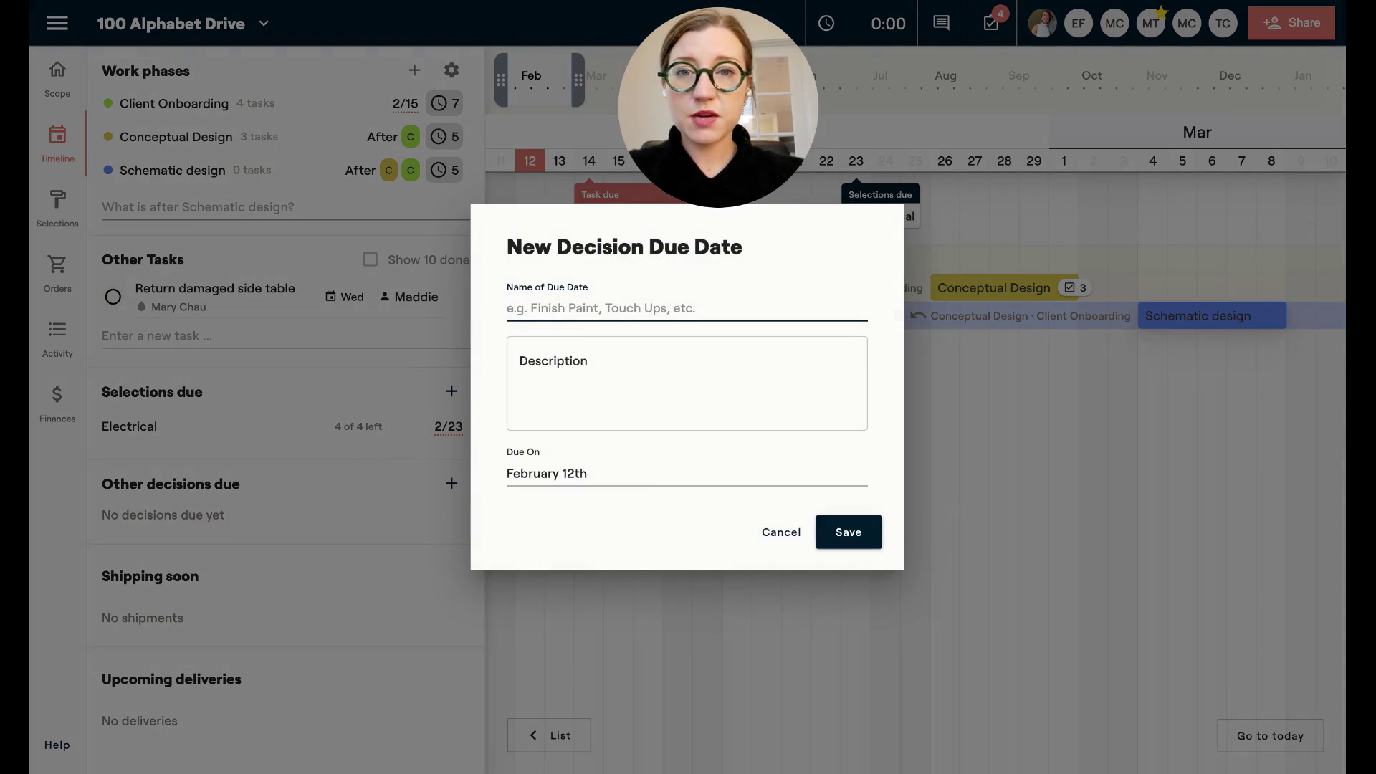
pyautogui.write('Floor plan revi')
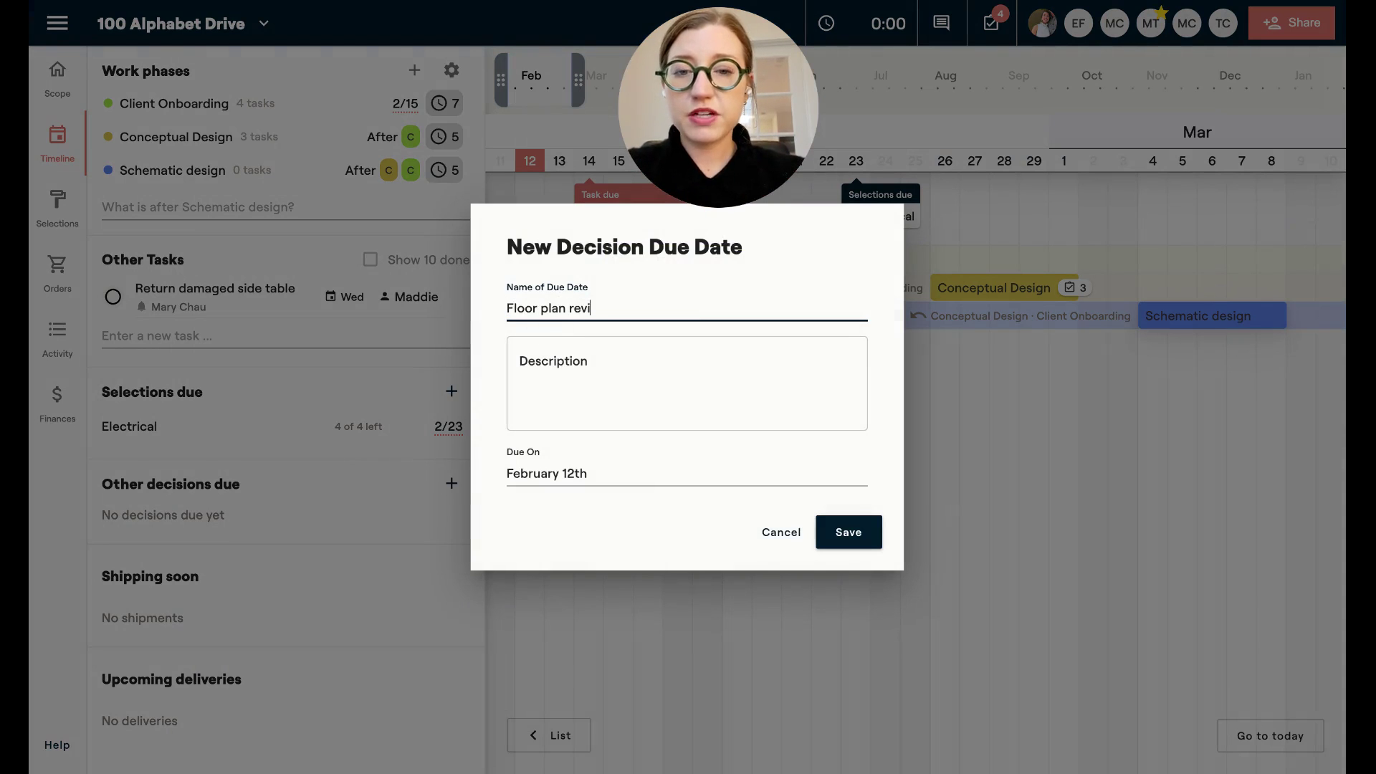
pyautogui.write('sions ')
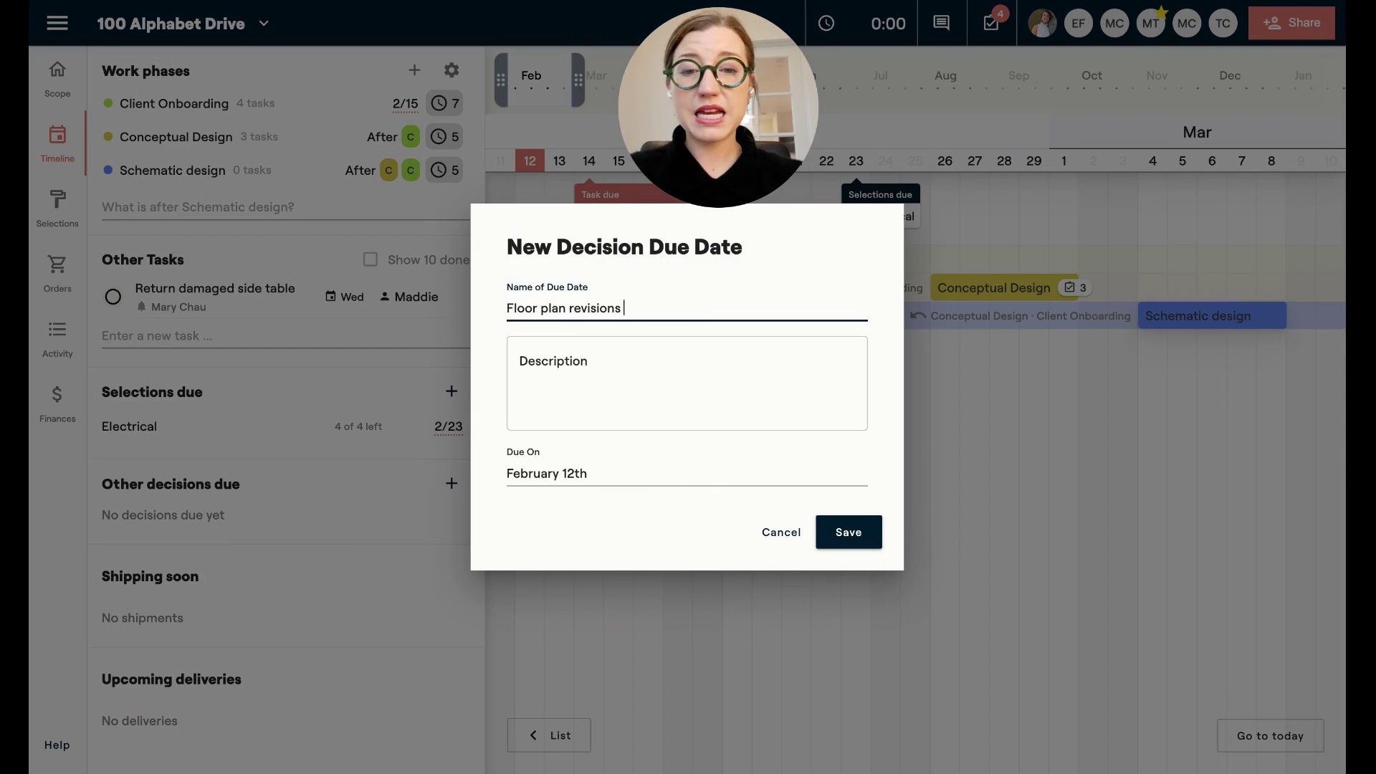
pyautogui.write('1')
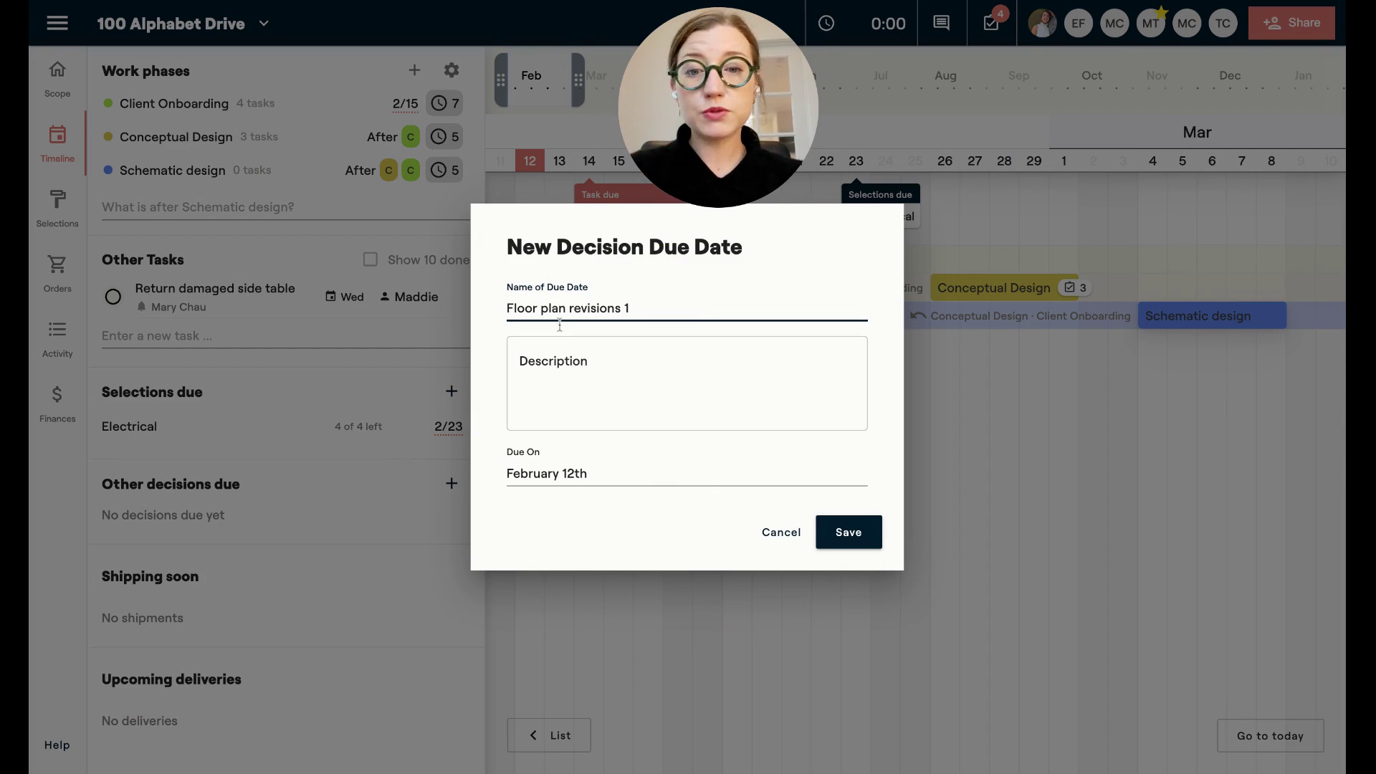
pyautogui.click(602, 473)
pyautogui.click(724, 496)
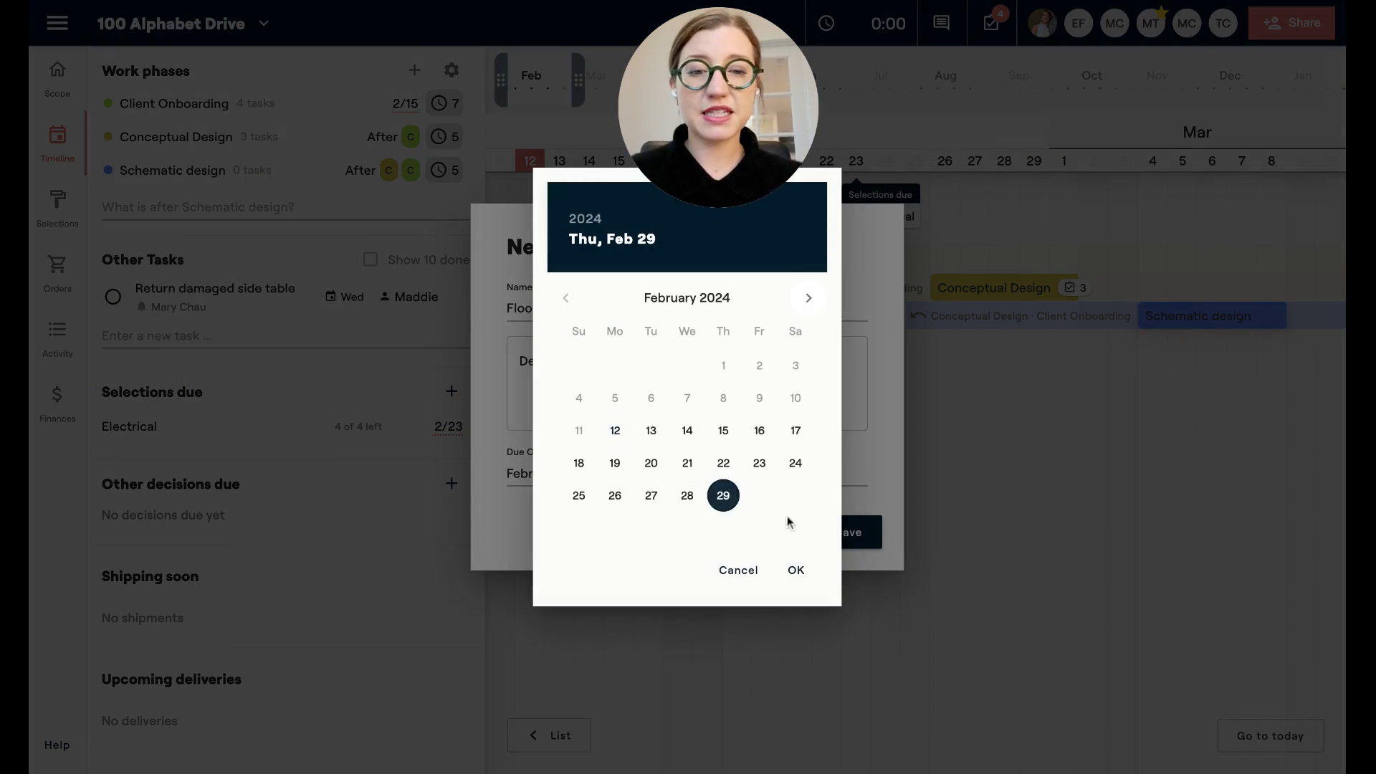
pyautogui.click(796, 570)
pyautogui.click(843, 542)
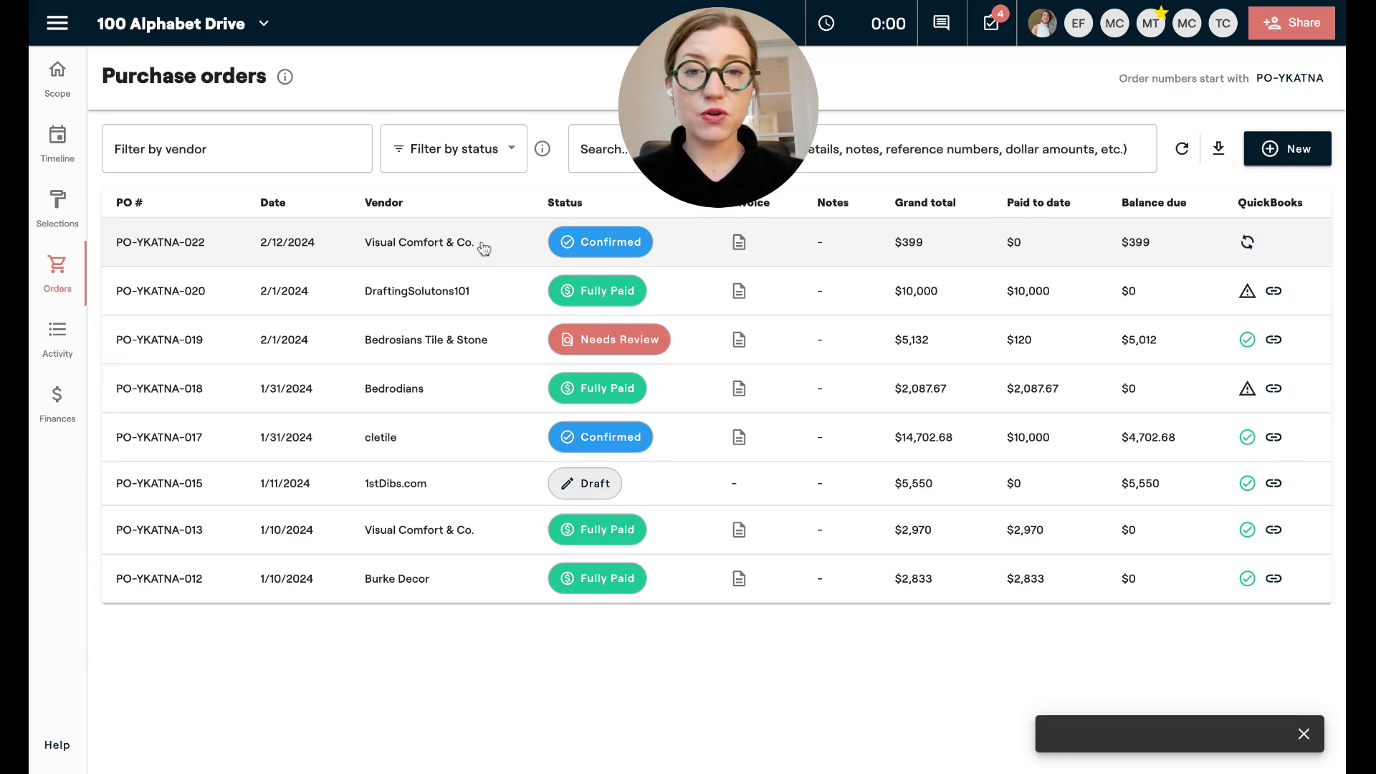
# On the $399 Visual Comfort & Co. order, add a UPS shipment with its tracking number.
pyautogui.click(483, 247)
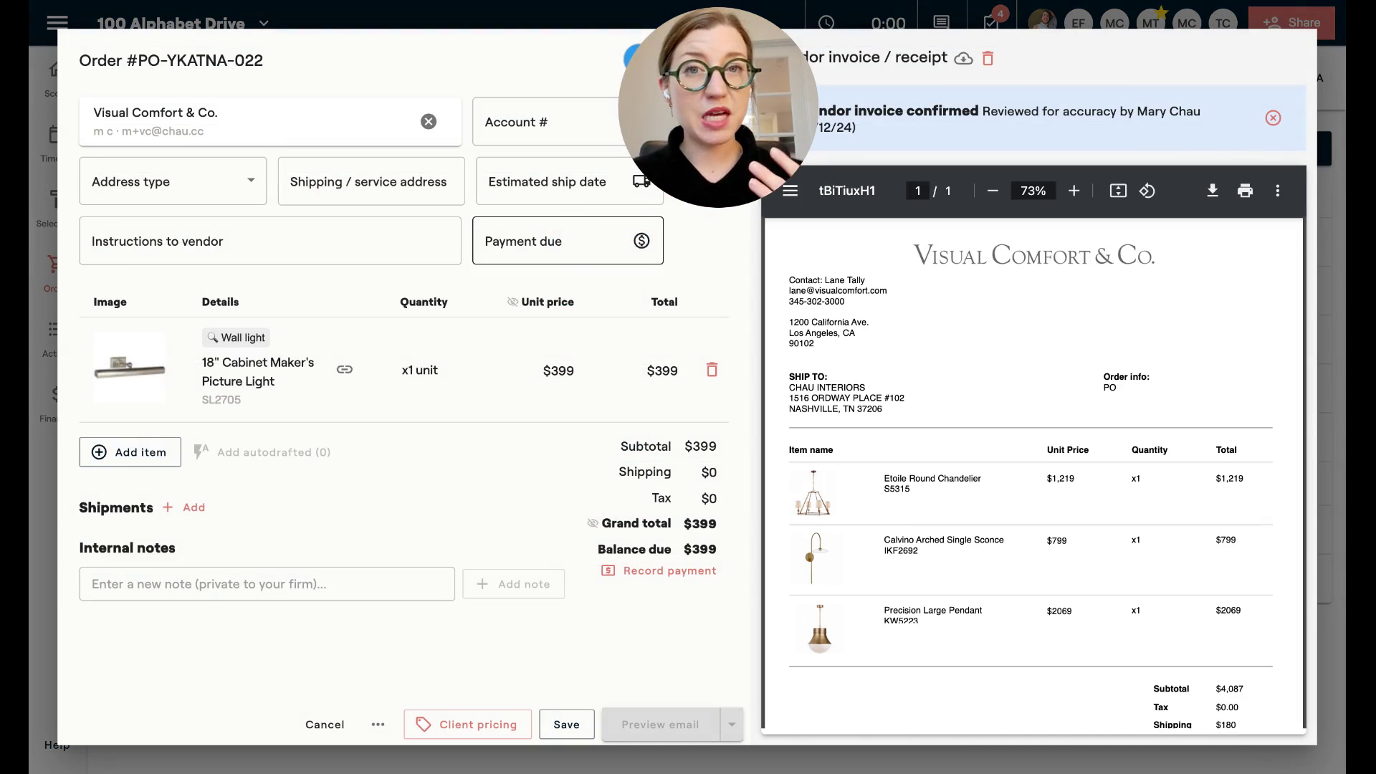
pyautogui.click(194, 509)
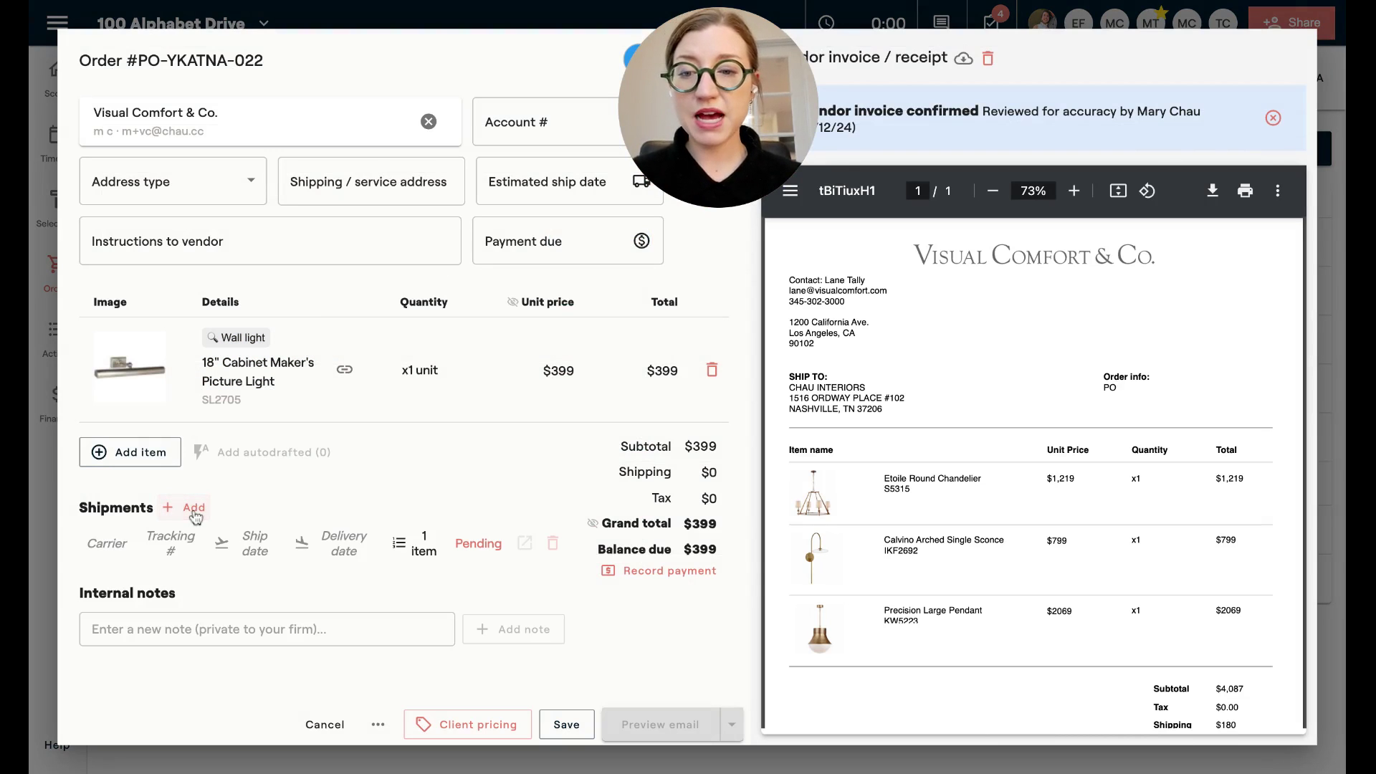
pyautogui.click(113, 552)
pyautogui.click(105, 618)
pyautogui.click(159, 545)
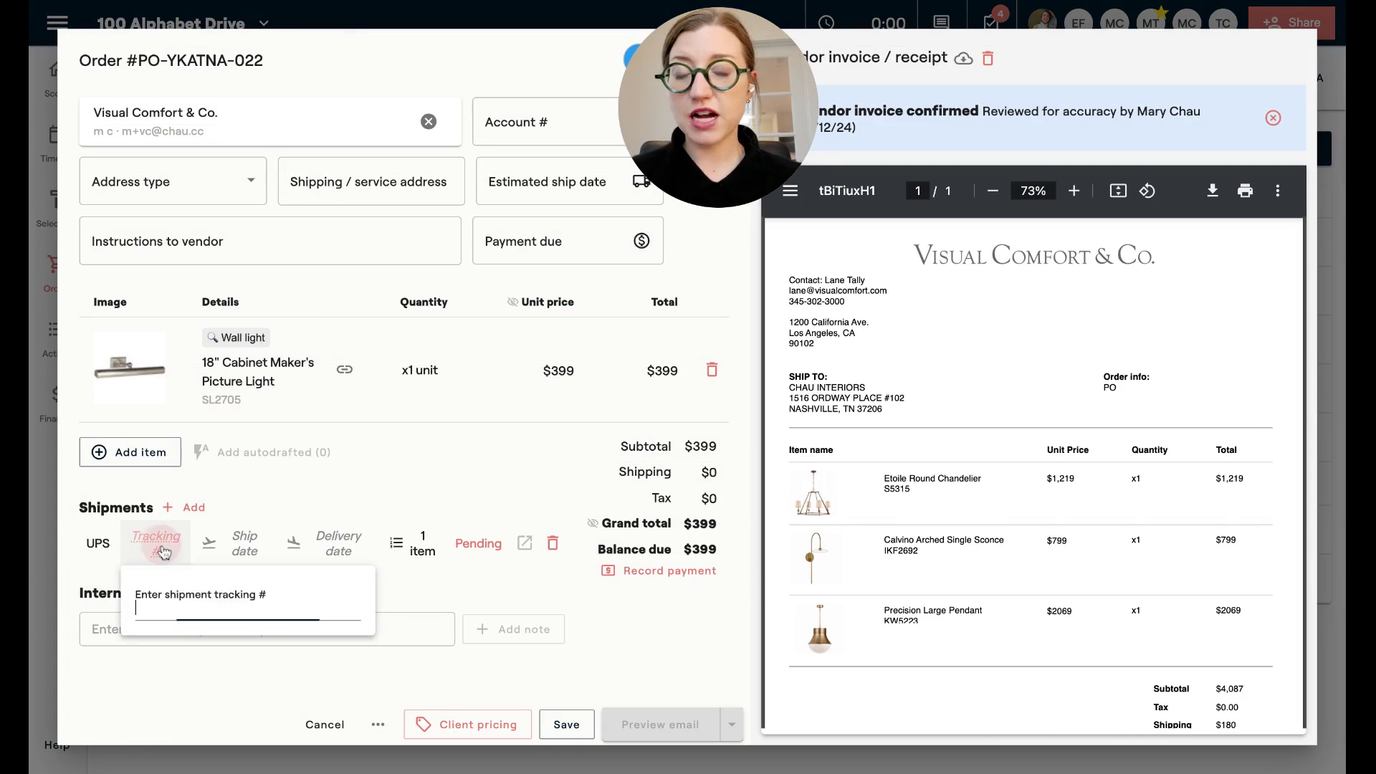
pyautogui.write('343243423')
# Set ship date 2/12, delivery 2/16, status Shipped, and save, updating the Wall light.
pyautogui.click(244, 544)
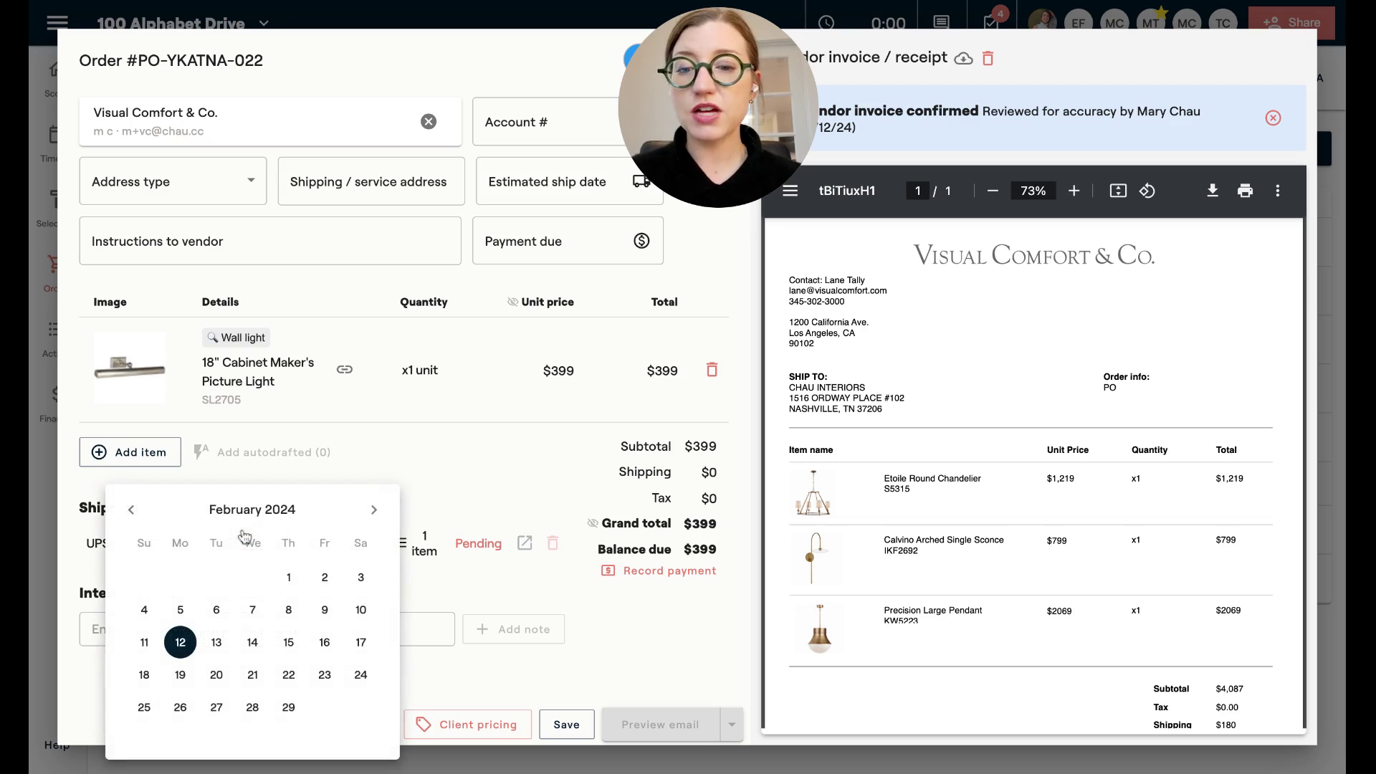
pyautogui.click(187, 644)
pyautogui.click(351, 543)
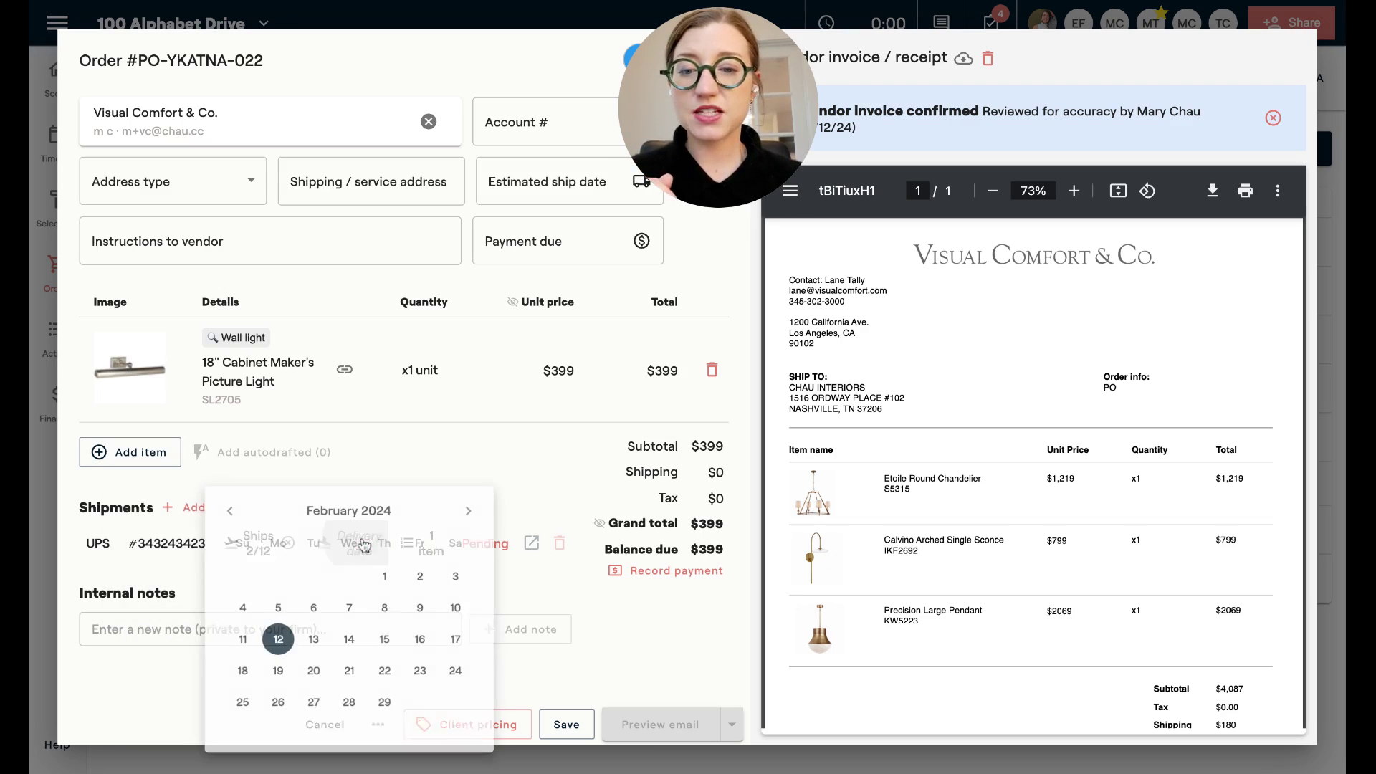
pyautogui.click(421, 640)
pyautogui.click(504, 543)
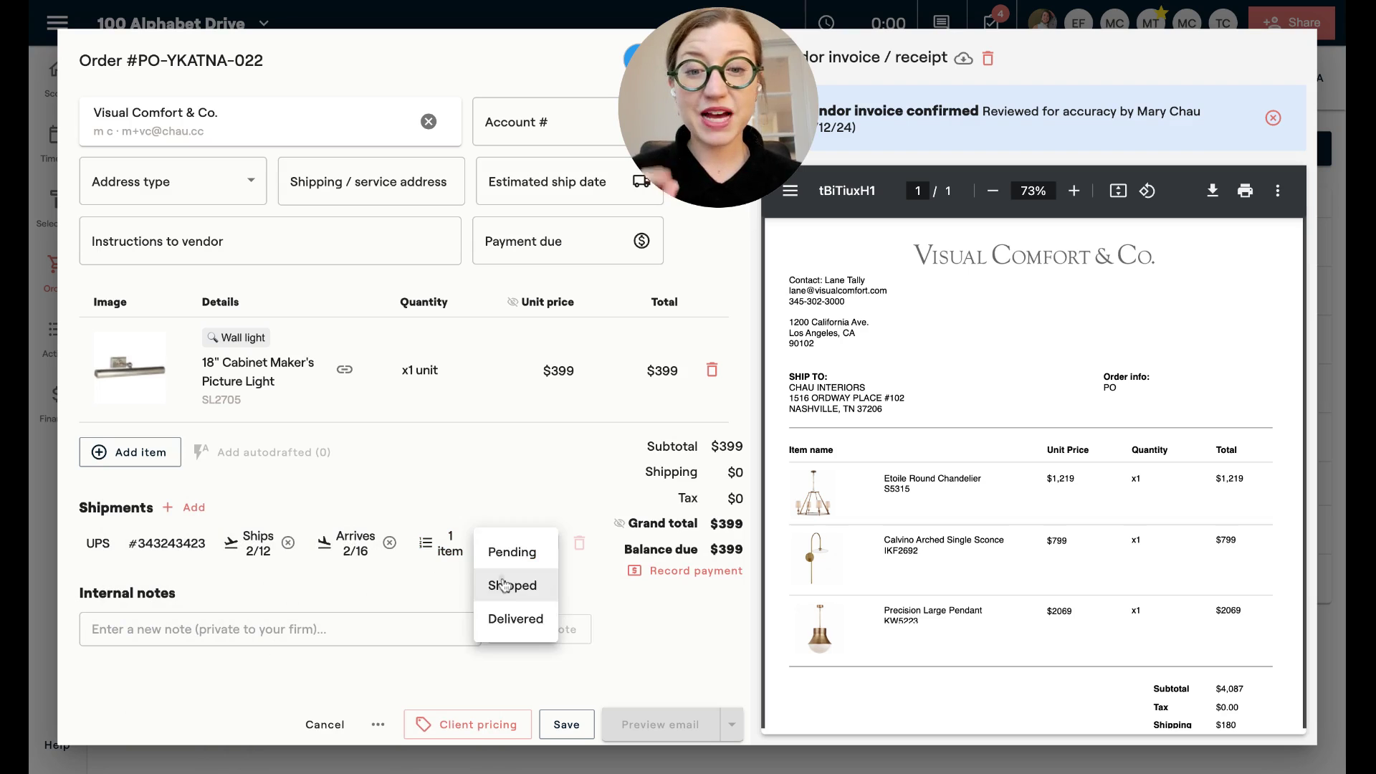
pyautogui.click(510, 581)
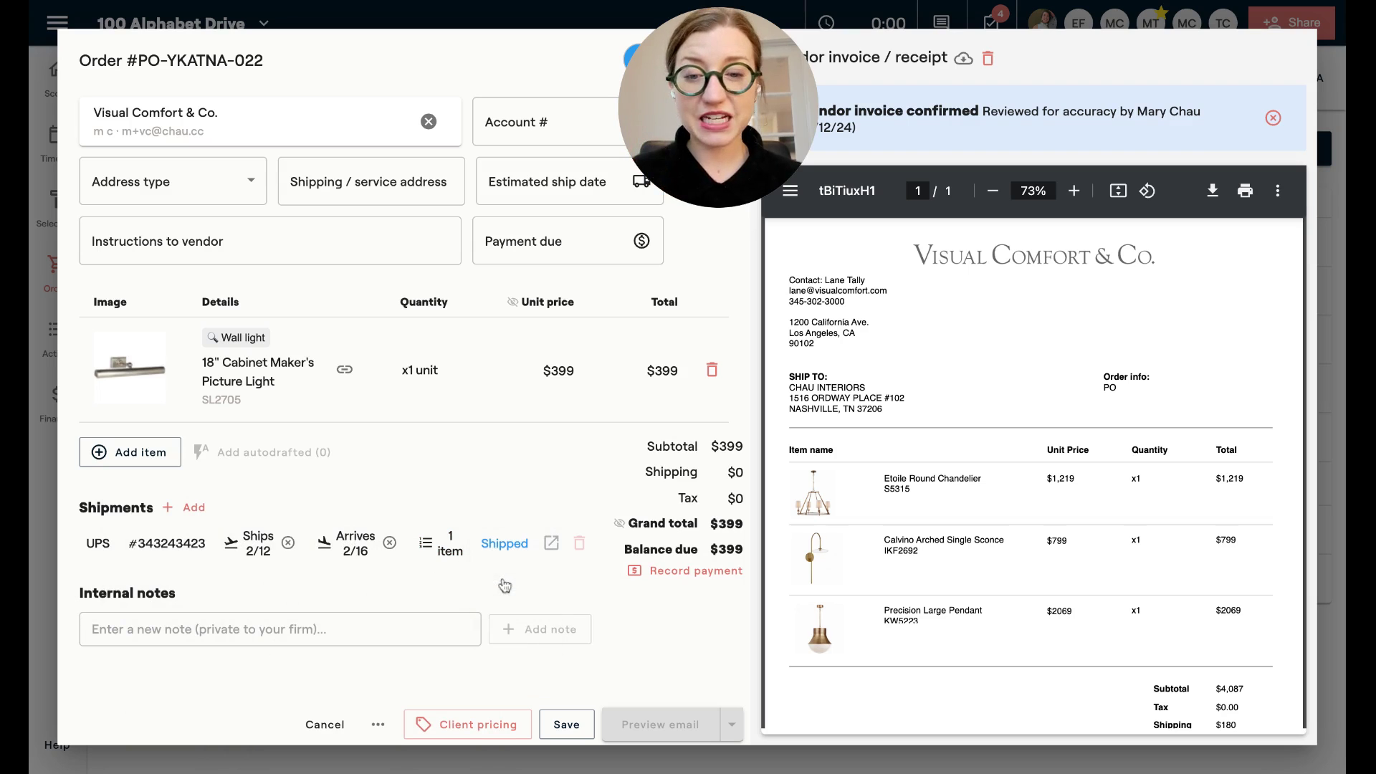
pyautogui.click(560, 725)
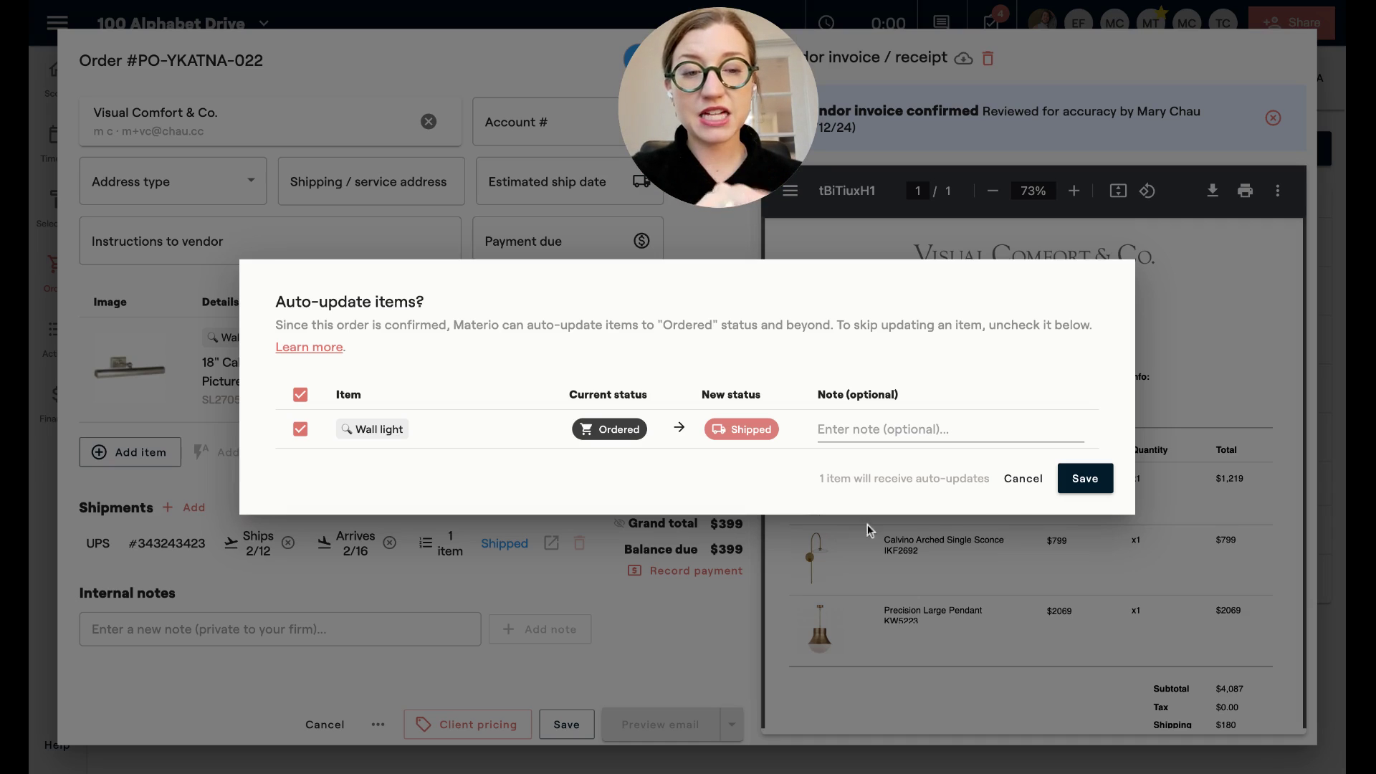
pyautogui.click(1079, 479)
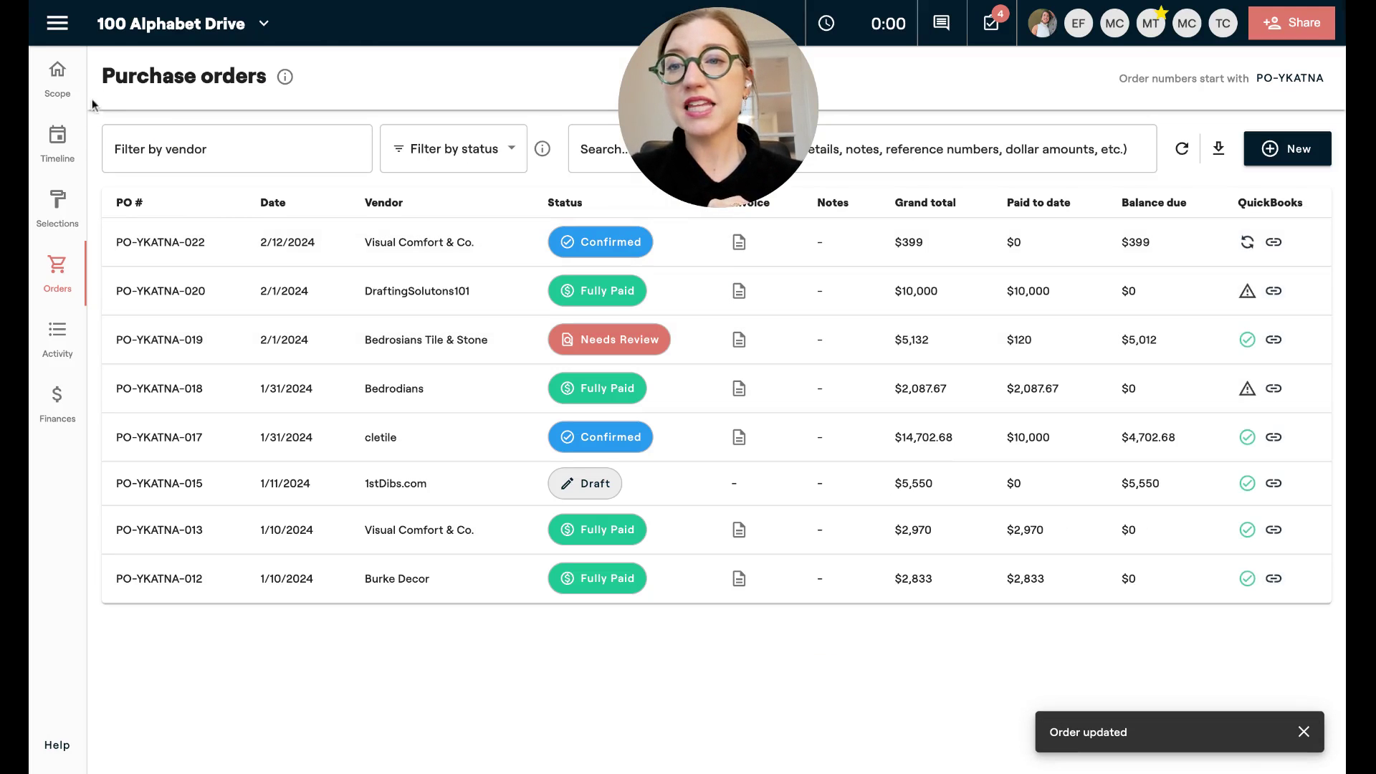
pyautogui.click(69, 154)
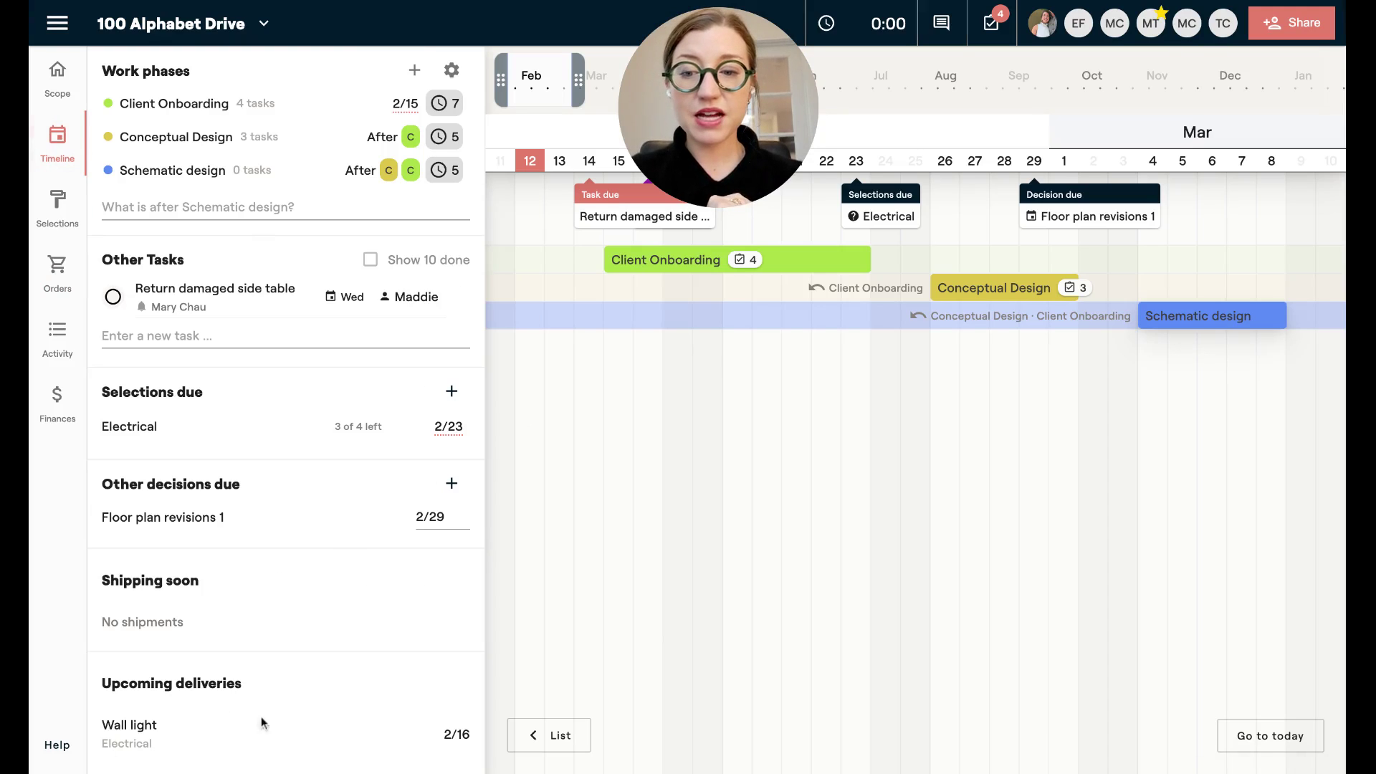
# Review the Wall light under Upcoming deliveries, then show Confirmed selections with the Wall light ($399) marked Ordered.
pyautogui.moveTo(172, 745)
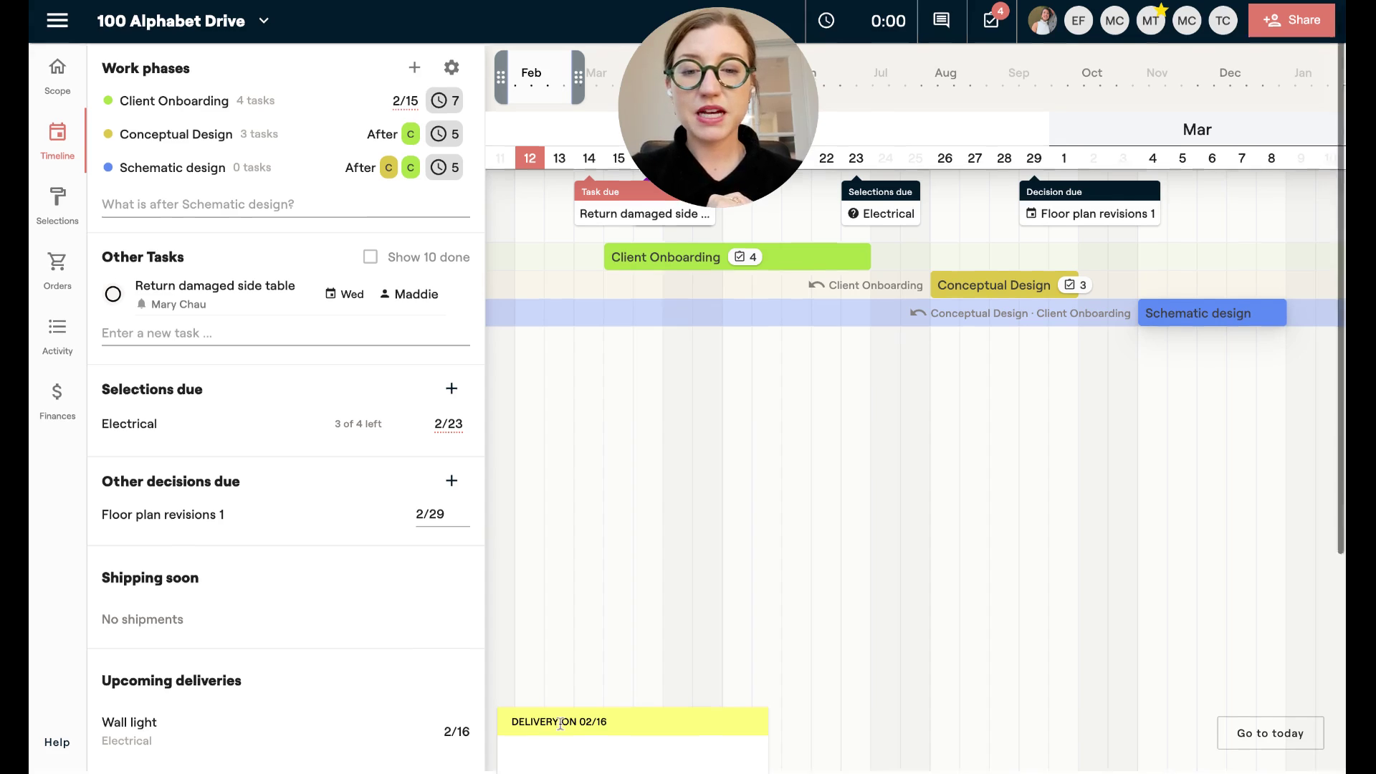
pyautogui.scroll(-3, 551, 717)
pyautogui.scroll(-1, 550, 618)
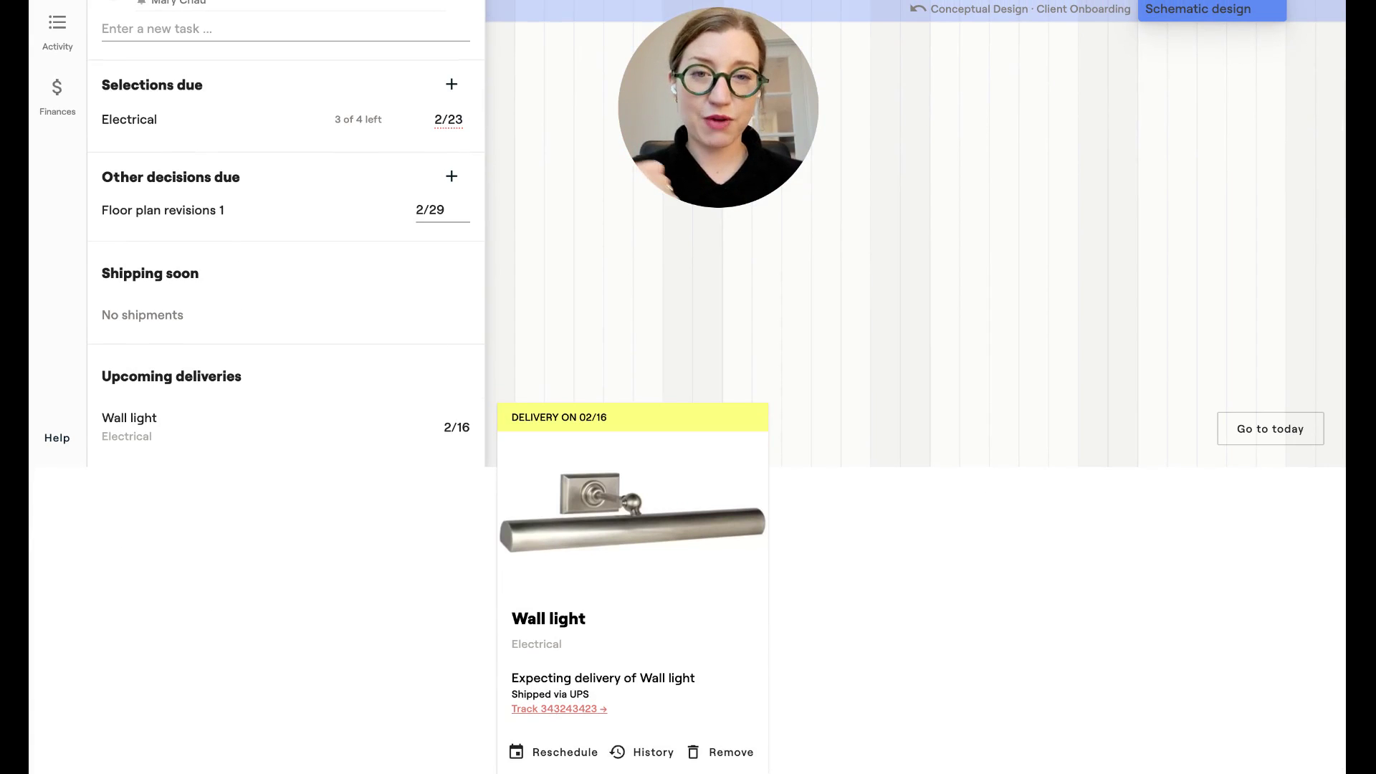
pyautogui.click(529, 430)
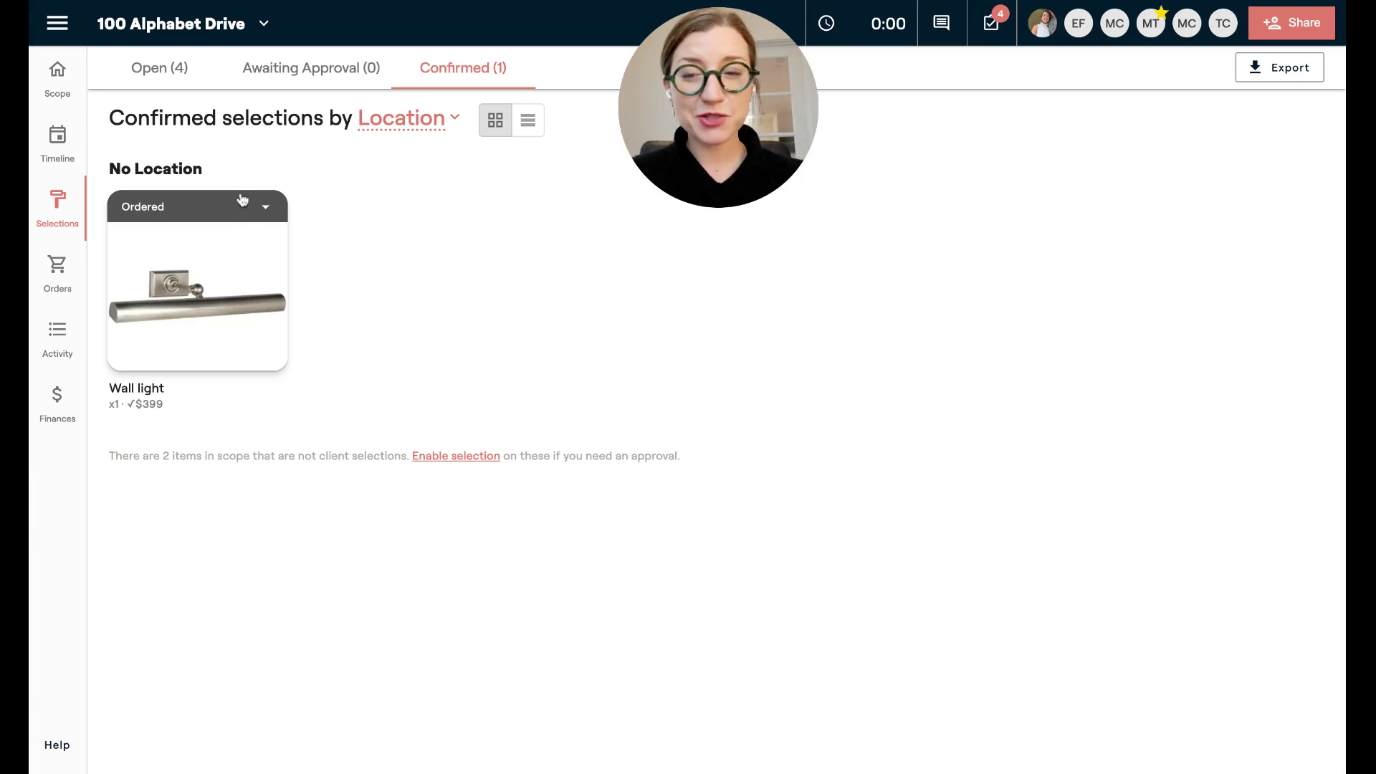
# Mark the Wall light Shipped via UPS with a tracking number, scheduling its 2/12 arrival on the timeline.
pyautogui.click(234, 213)
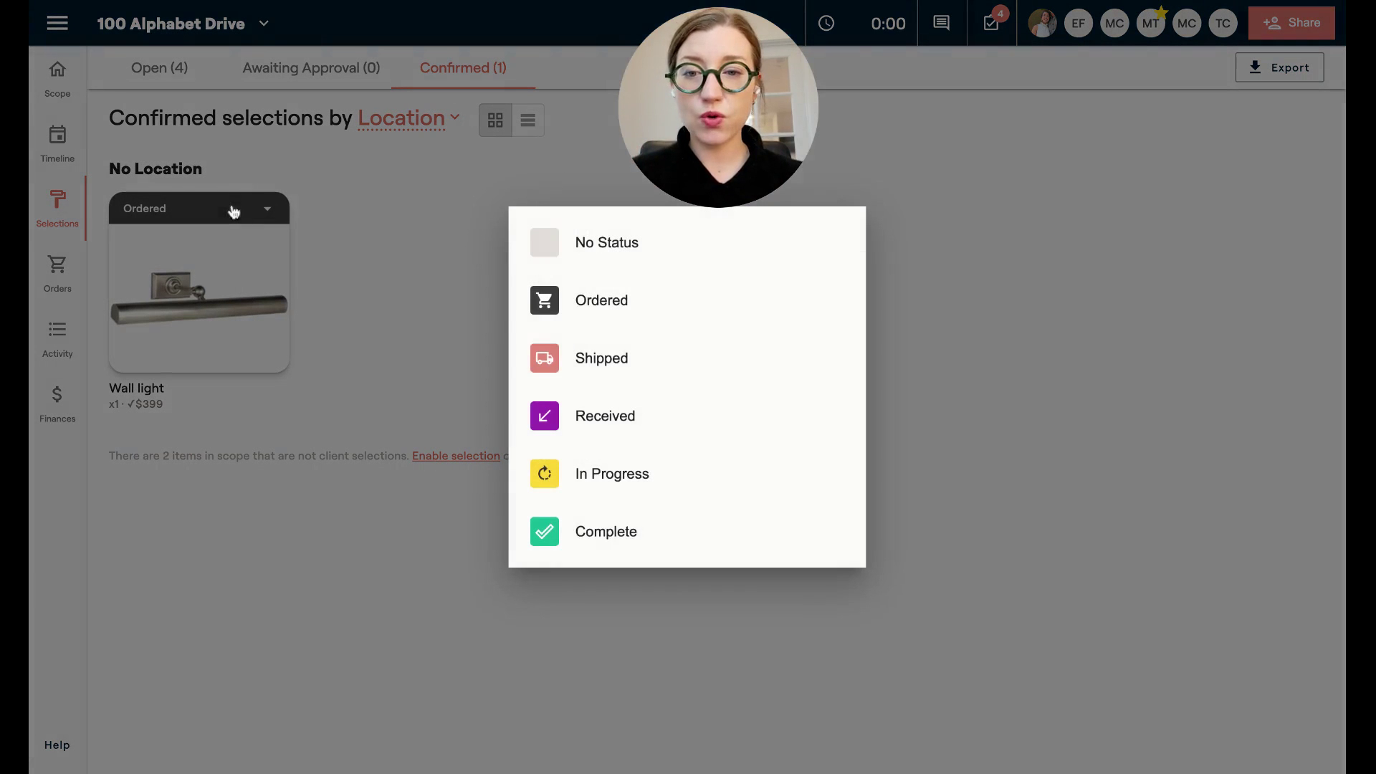
pyautogui.click(577, 356)
pyautogui.click(576, 301)
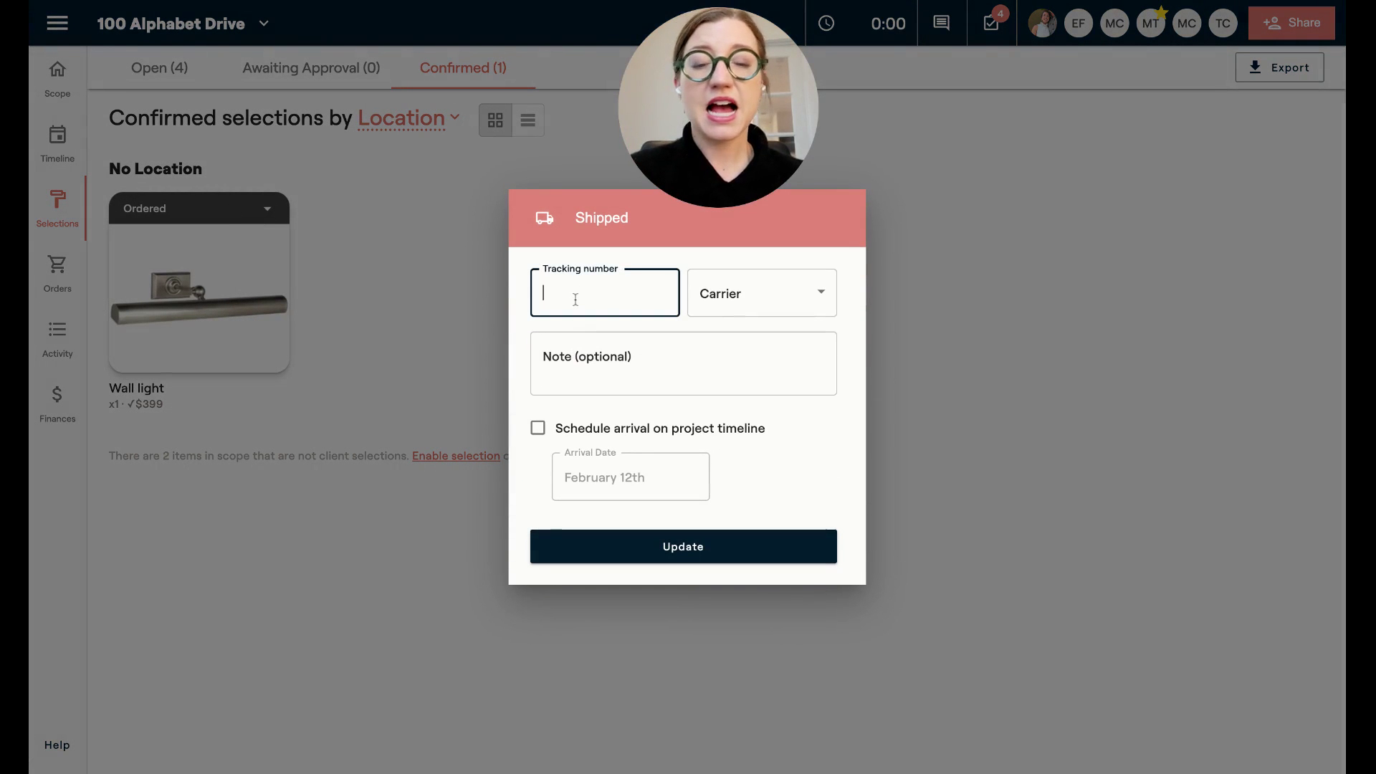
pyautogui.write('423423432')
pyautogui.click(722, 300)
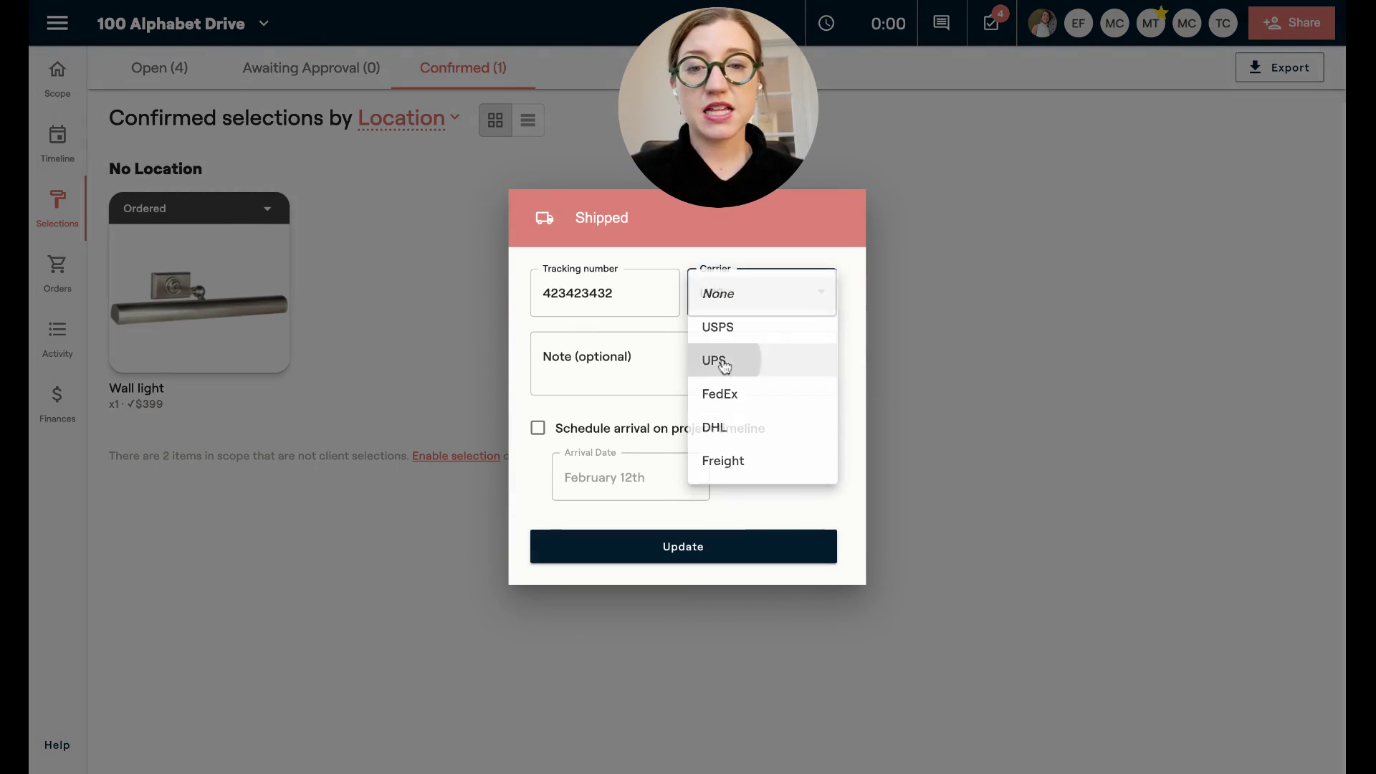
pyautogui.click(716, 360)
pyautogui.click(538, 428)
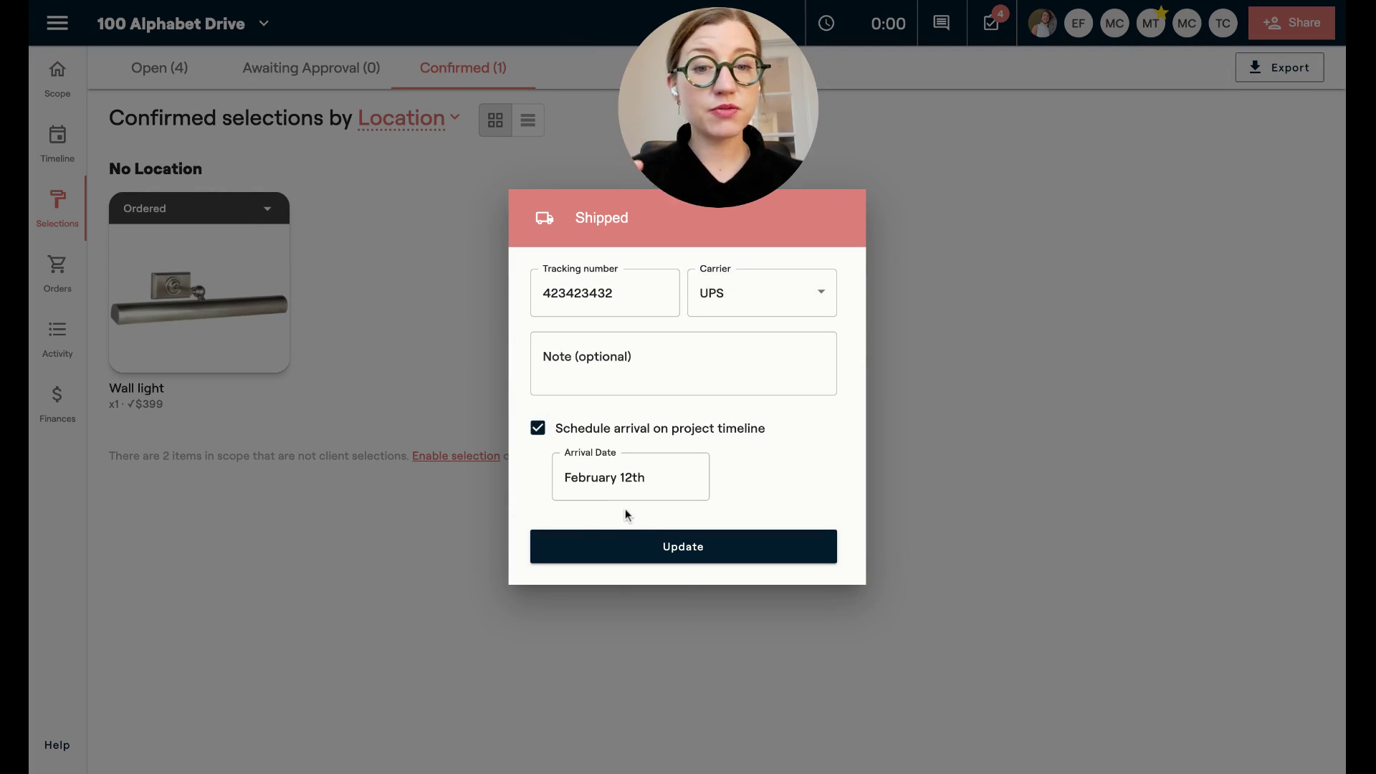
pyautogui.click(640, 548)
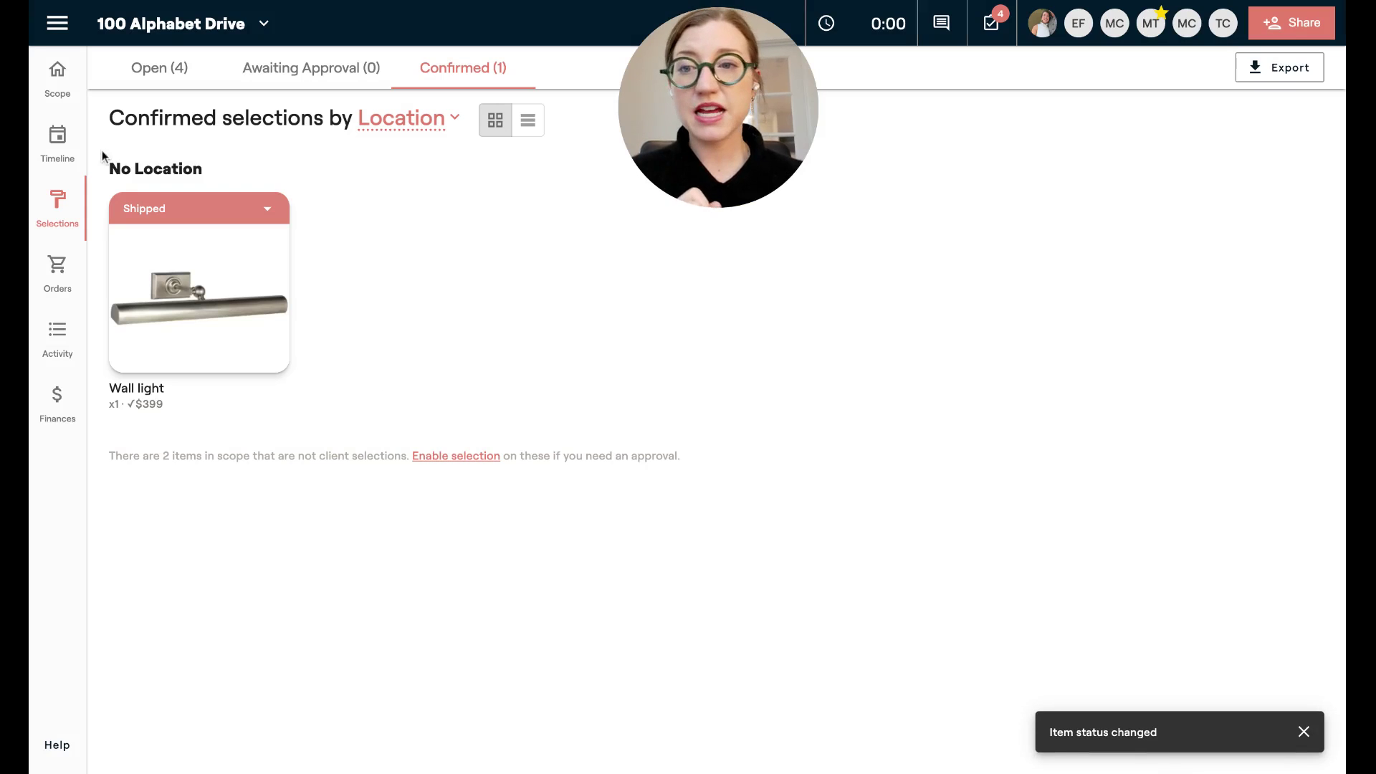
pyautogui.click(57, 147)
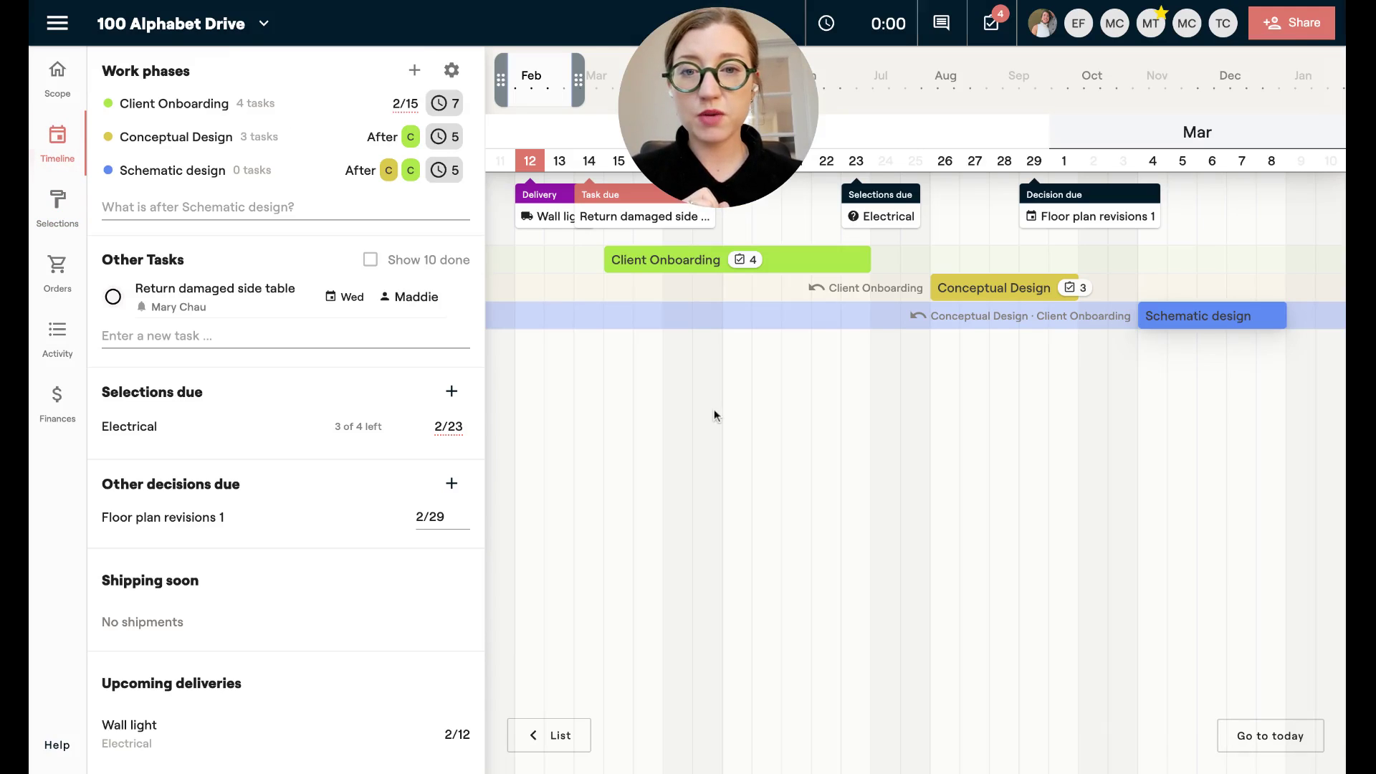
# Check the Wall light delivery and Chandelier shipping 2/16, then open the 1st Dibs chandelier purchase order.
pyautogui.click(541, 215)
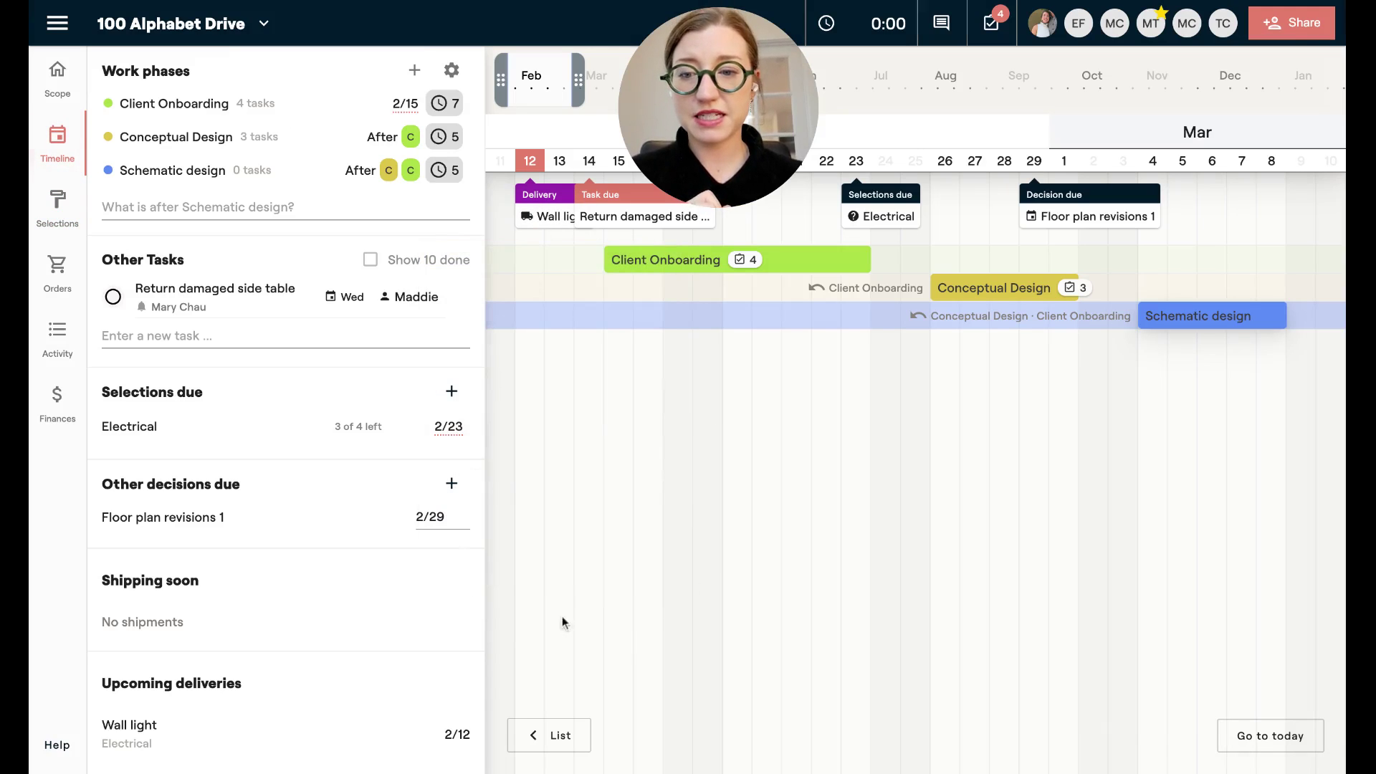
pyautogui.hscroll(2, 745, 380)
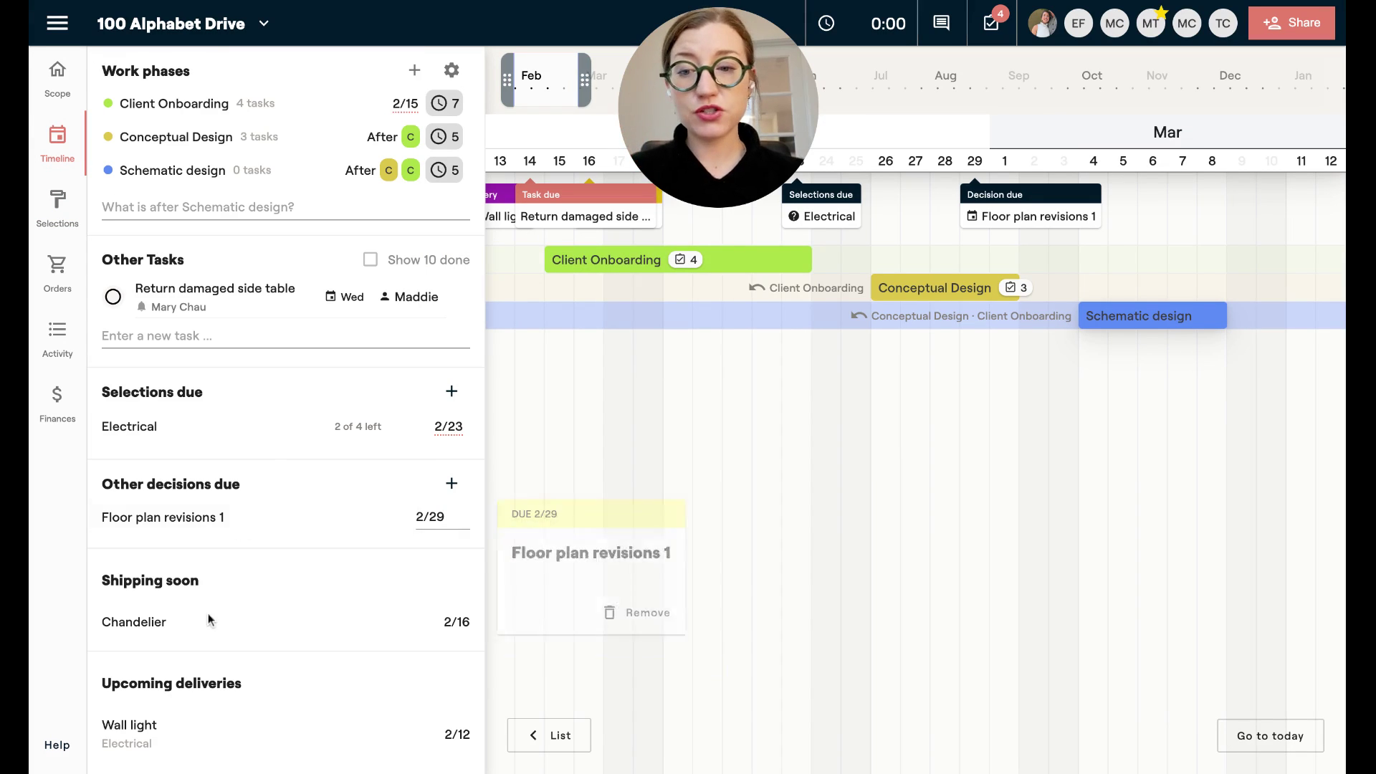
pyautogui.moveTo(206, 627)
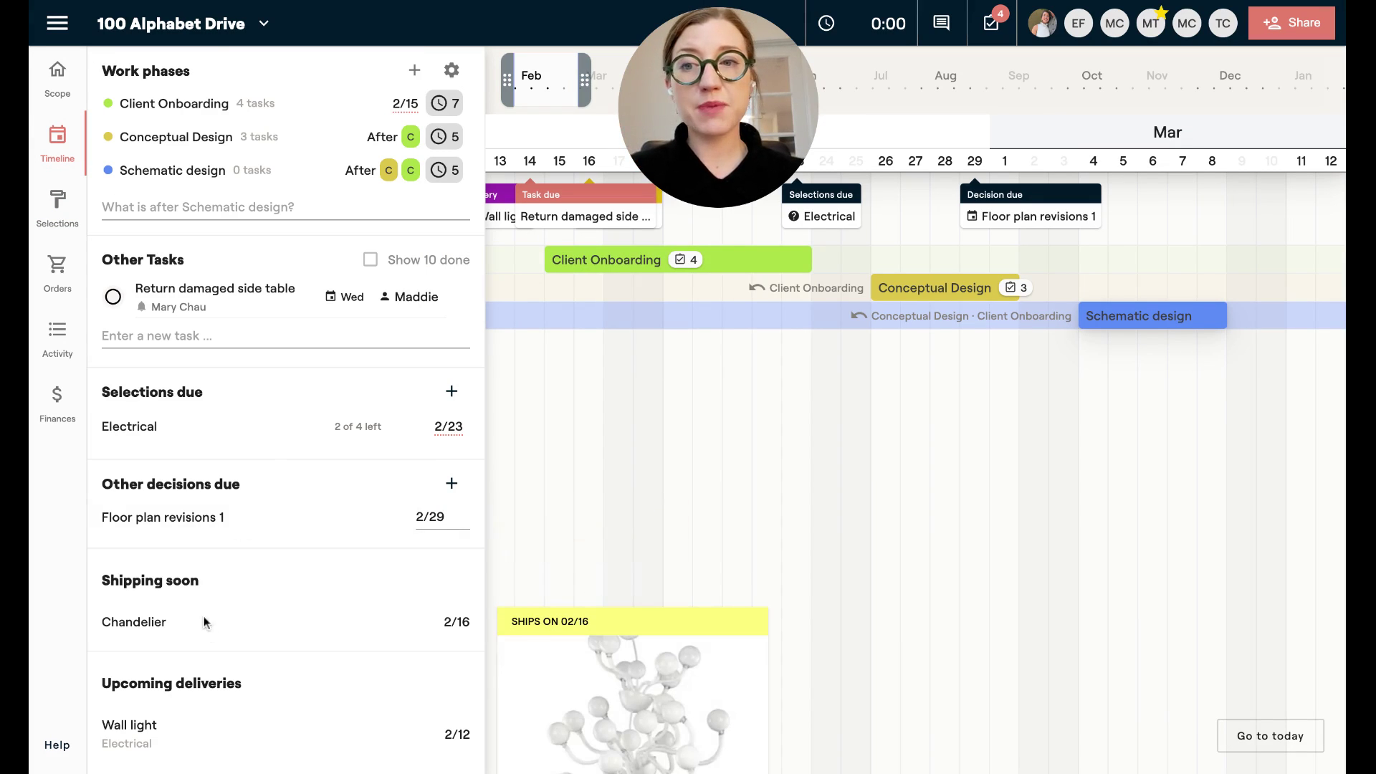
pyautogui.click(57, 273)
pyautogui.click(464, 243)
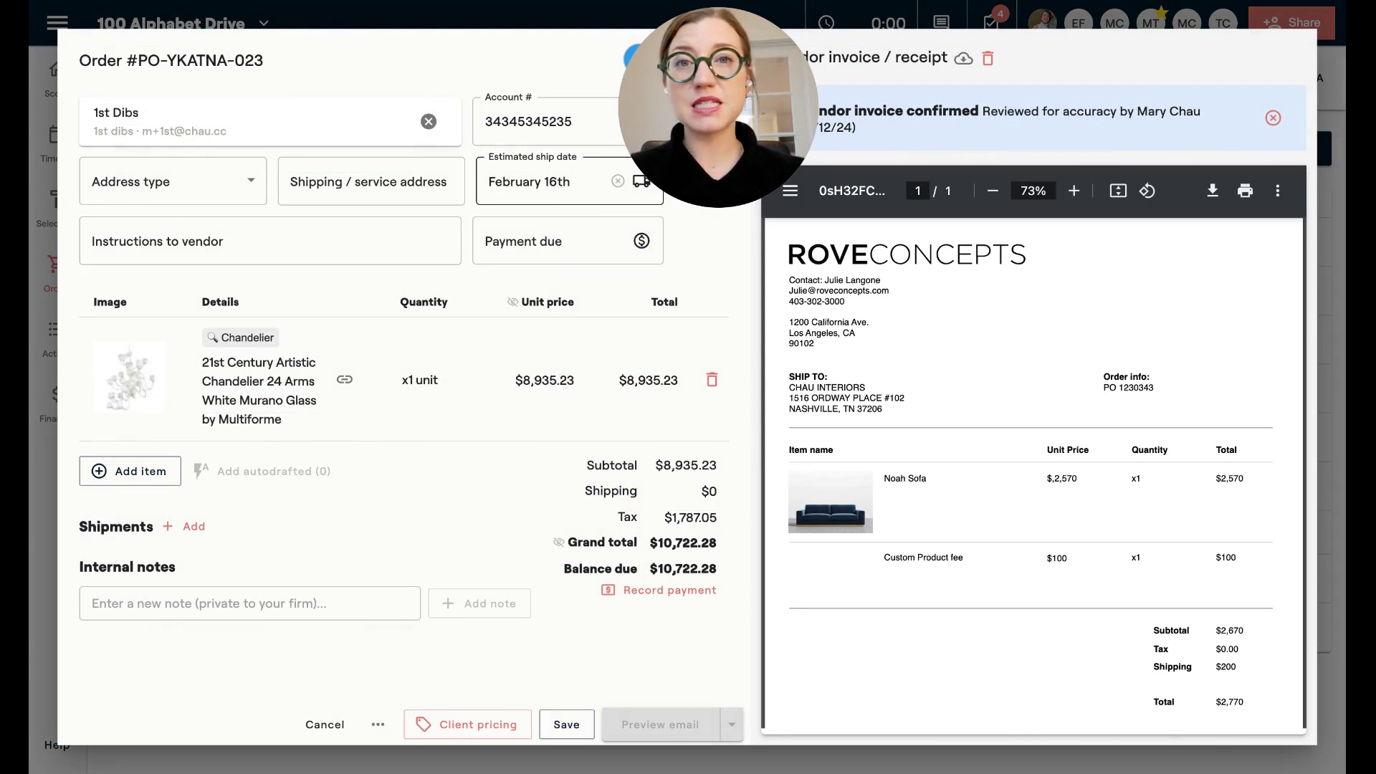
# Save the chandelier purchase order and view the timeline with the Chandelier shipping 2/16 and Wall light arriving 2/12.
pyautogui.click(566, 724)
pyautogui.click(57, 144)
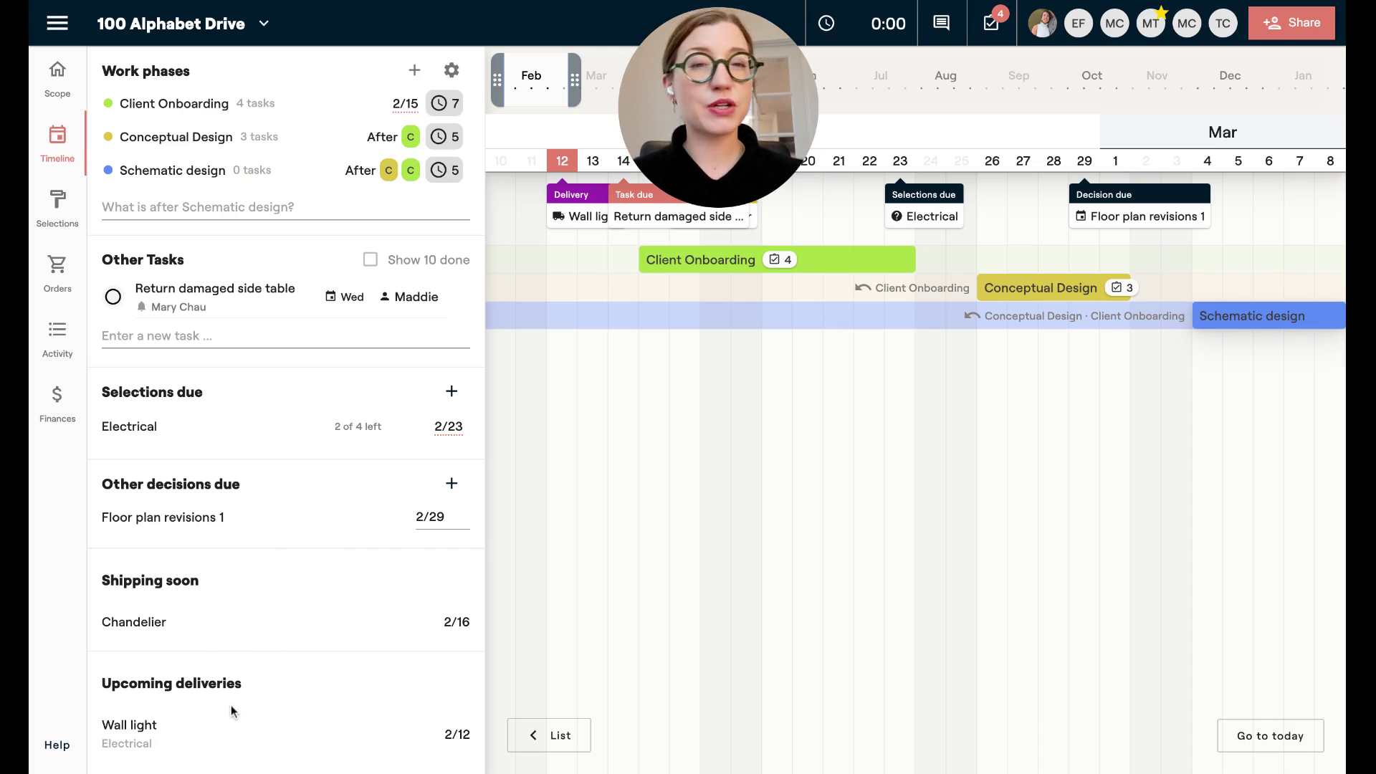
pyautogui.moveTo(455, 622)
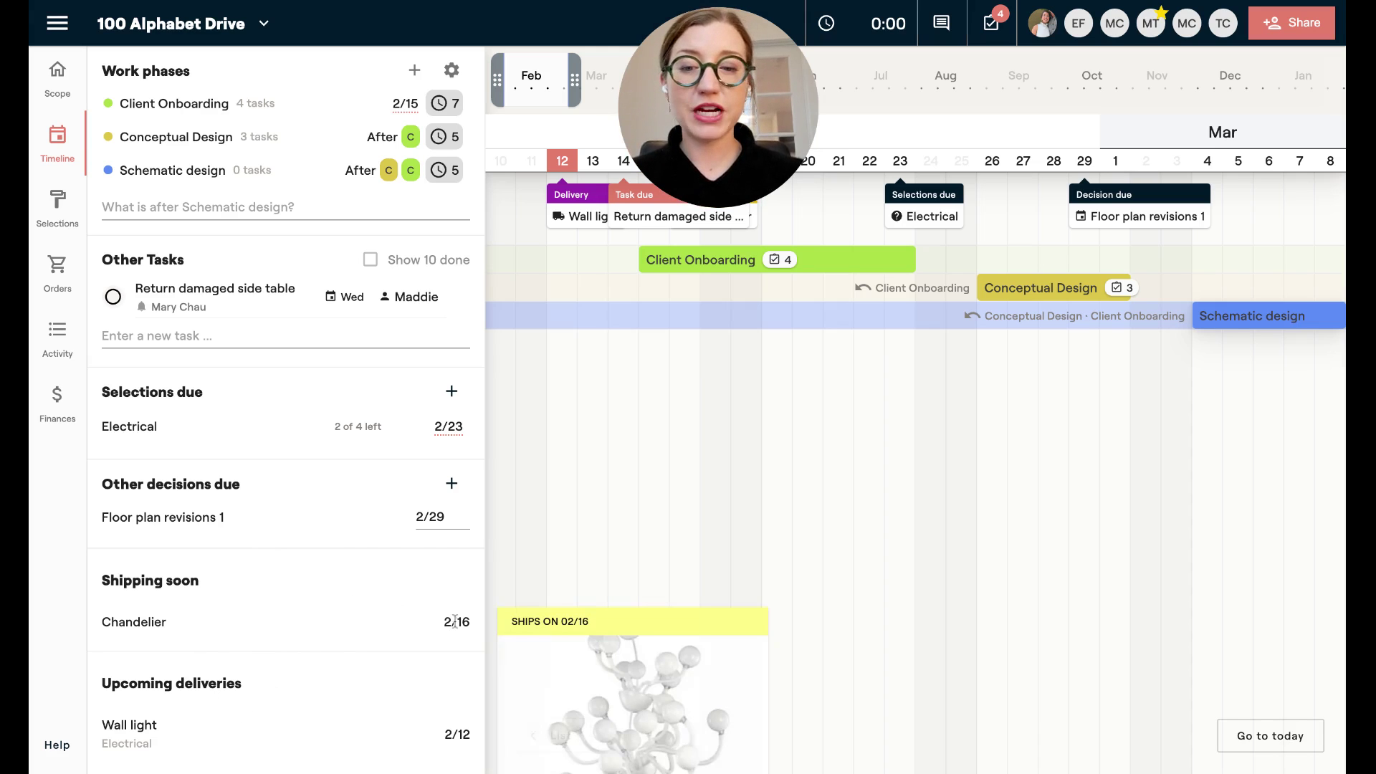
pyautogui.scroll(-5, 584, 626)
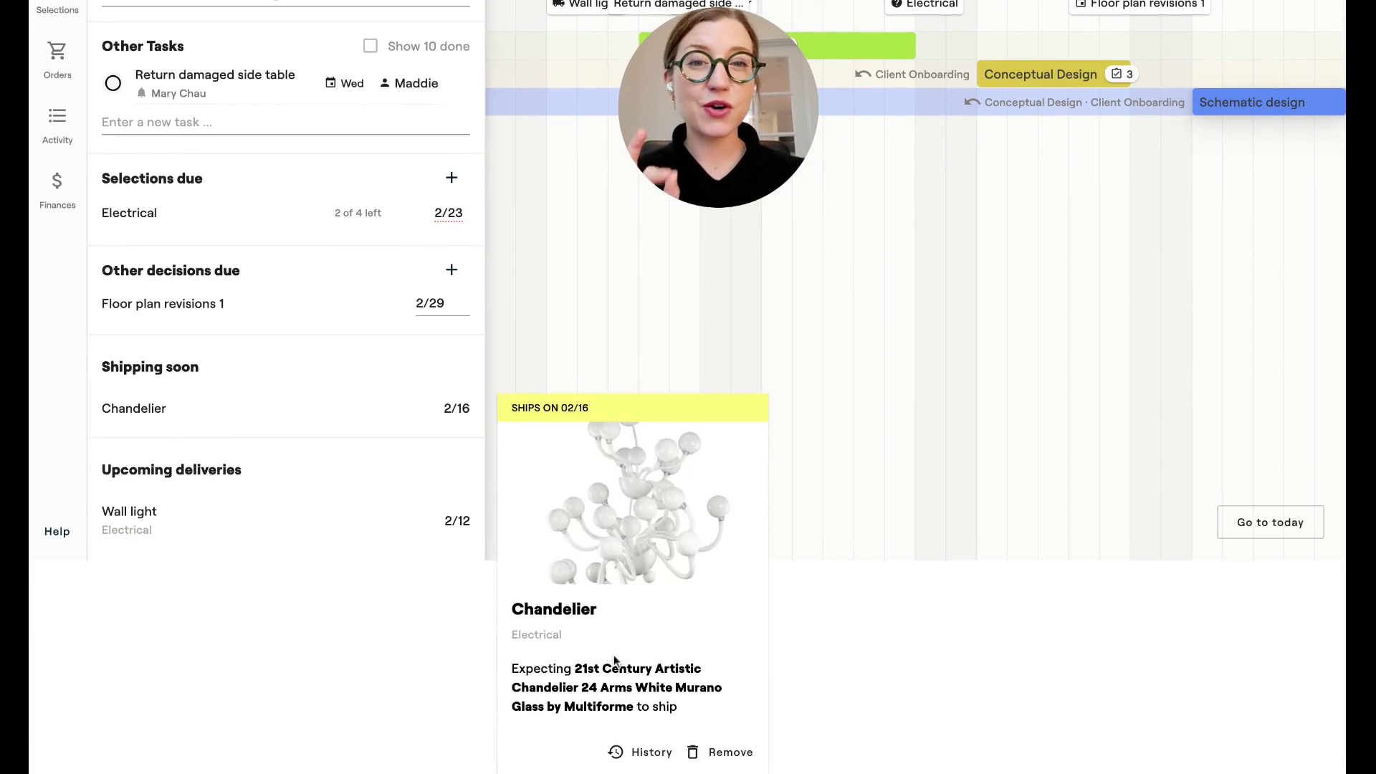
pyautogui.scroll(5, 614, 655)
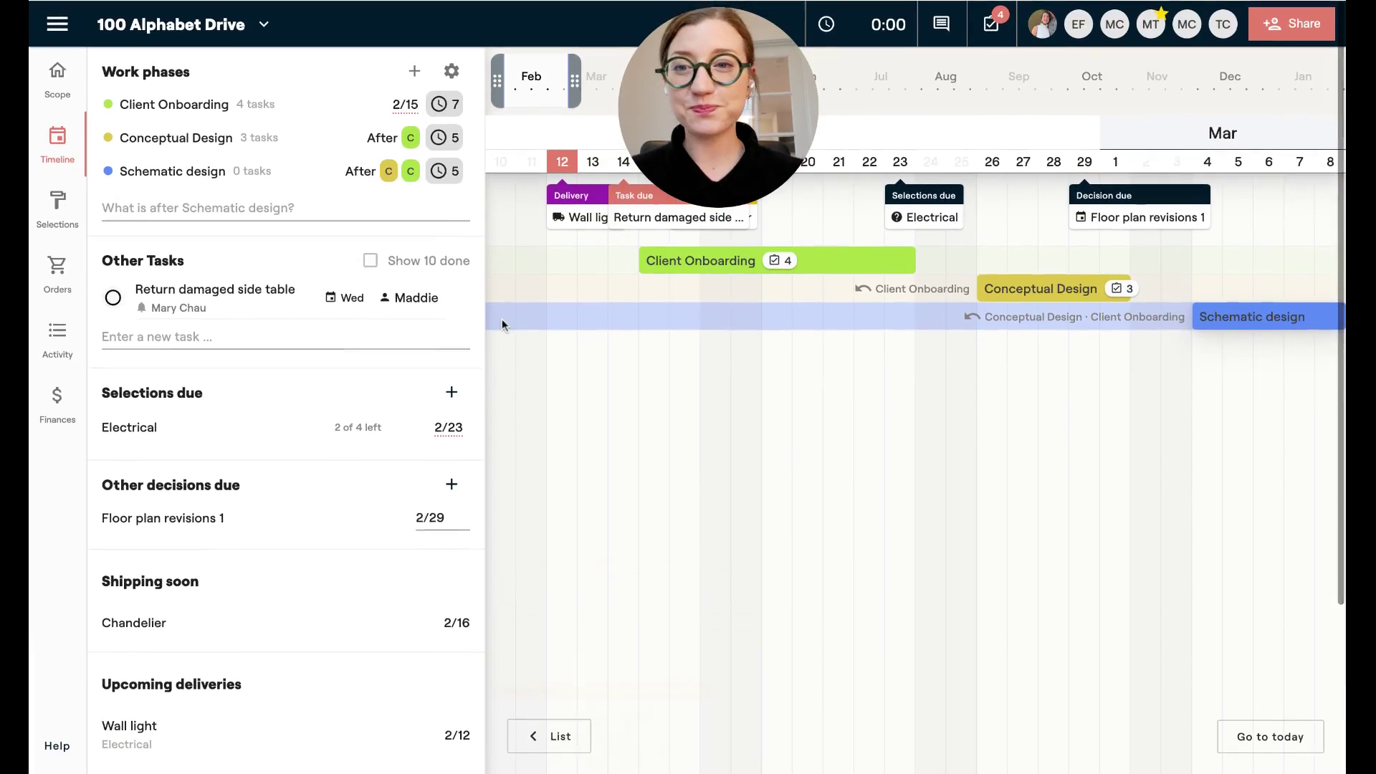